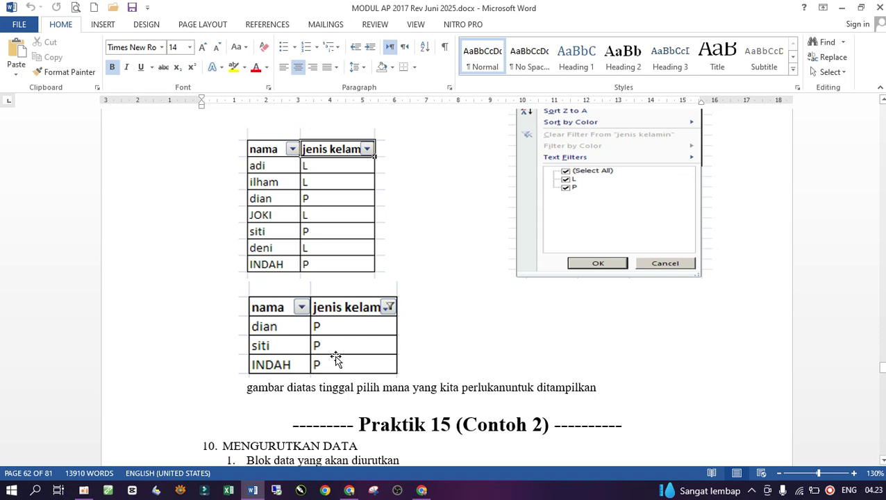
Step: Switch to Excel, open the recent workbook "materi dari Praktek 11 sd selesai.xlsx" and add a new worksheet after PR 14 C1
{"action": "left_click", "coordinate": [236, 494]}
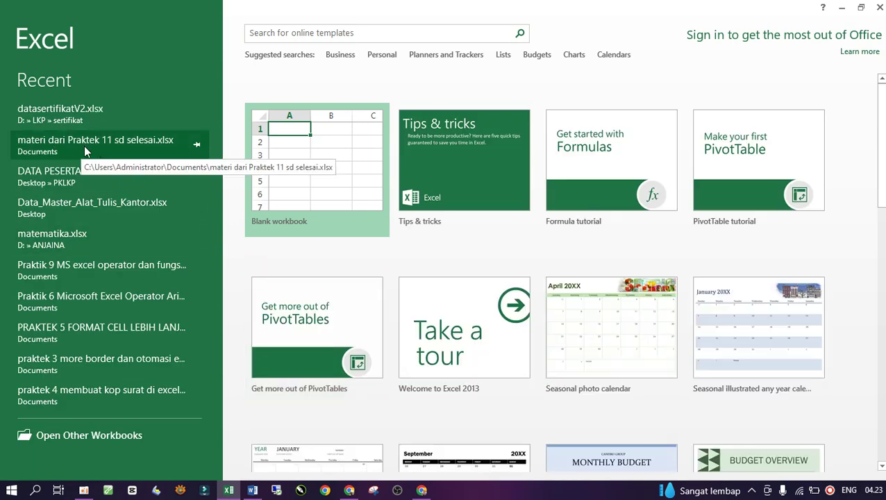
{"action": "left_click", "coordinate": [134, 144]}
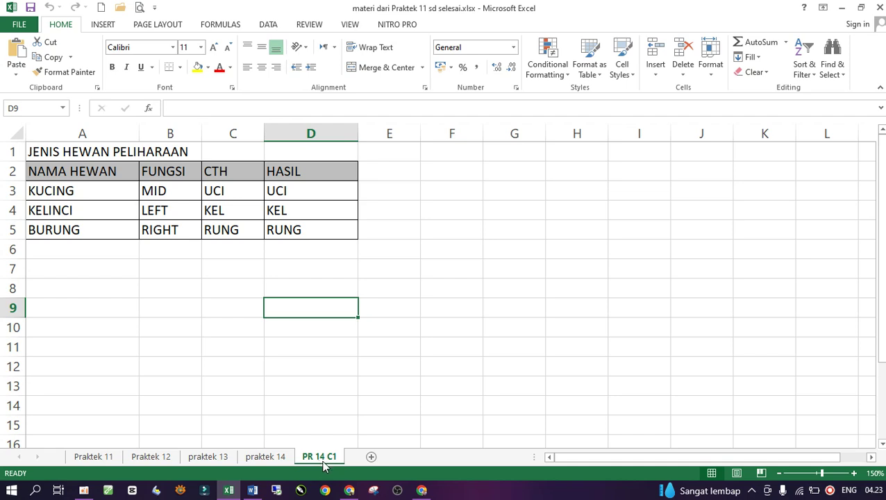
{"action": "left_click", "coordinate": [370, 460]}
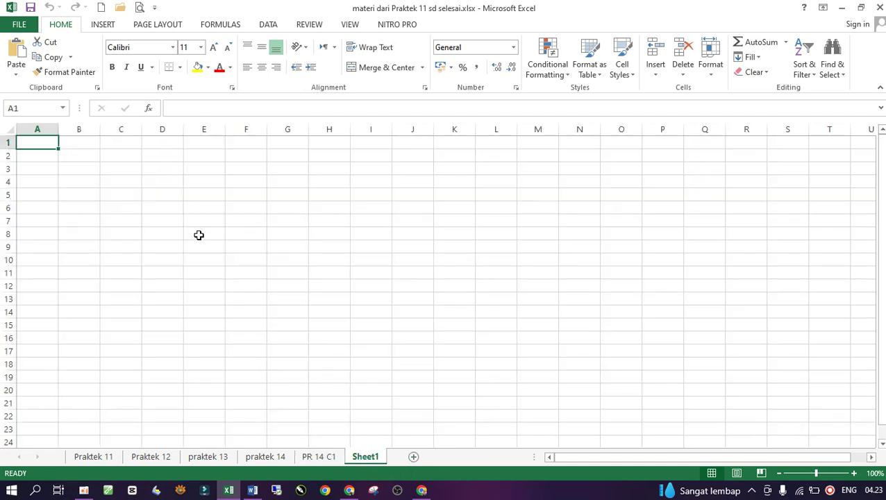
Step: Enter the headers NAMA in A1 and JENIS KELAMIN in B1, and widen columns A and B to fit their contents
{"action": "left_click", "coordinate": [854, 473]}
{"action": "left_click", "coordinate": [853, 473]}
{"action": "left_click", "coordinate": [854, 473]}
{"action": "left_click", "coordinate": [854, 473]}
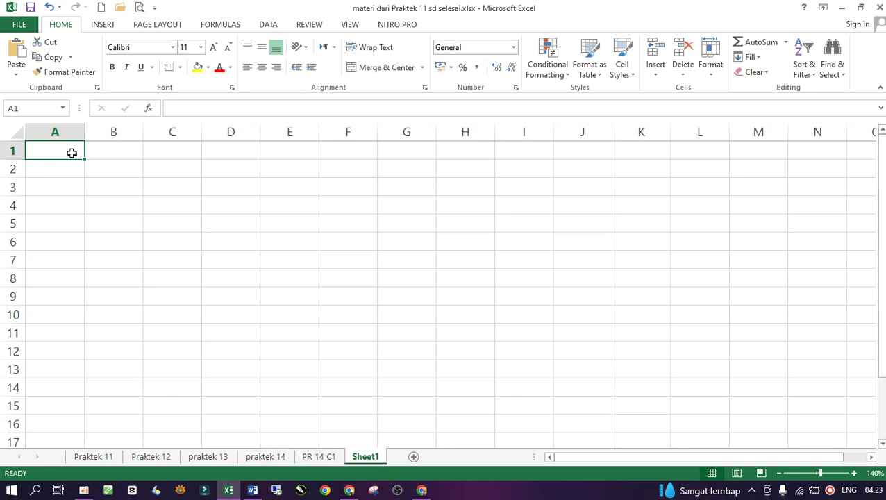
{"action": "type", "text": "NA"}
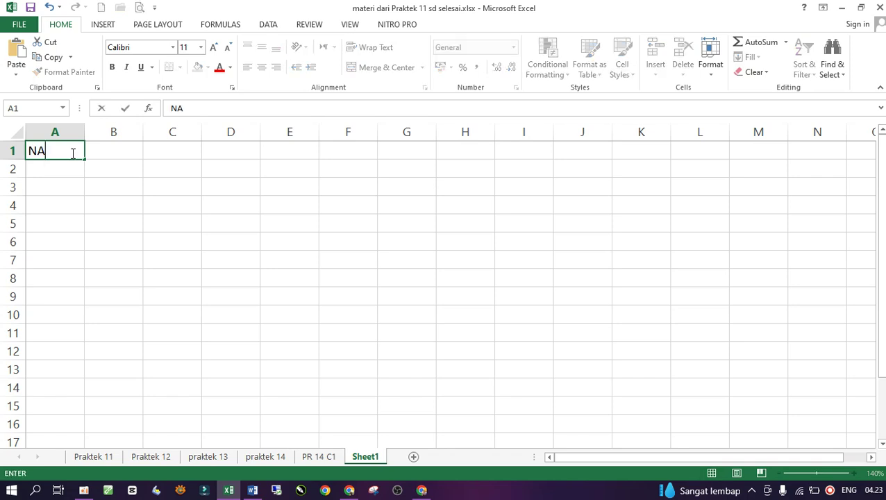
{"action": "type", "text": "MA"}
{"action": "key", "text": "Return"}
{"action": "key", "text": "Up"}
{"action": "key", "text": "Right"}
{"action": "type", "text": "J"}
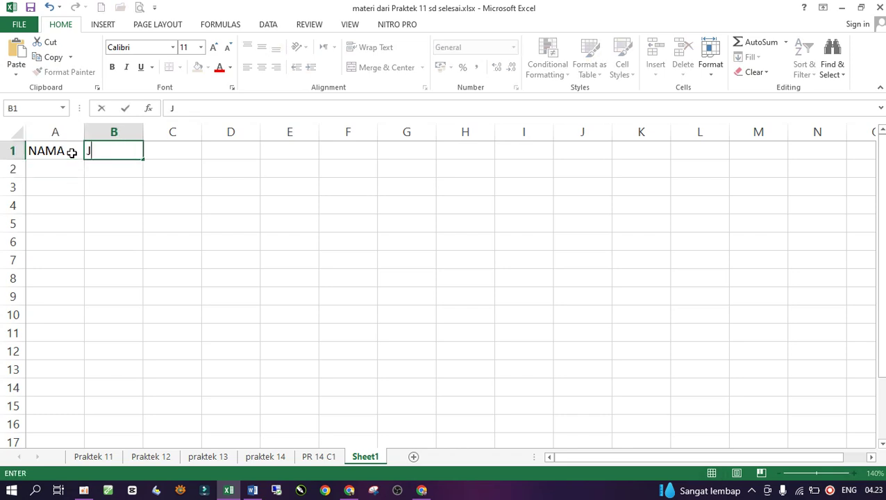
{"action": "type", "text": "ENIS KELAMIN"}
{"action": "key", "text": "Return"}
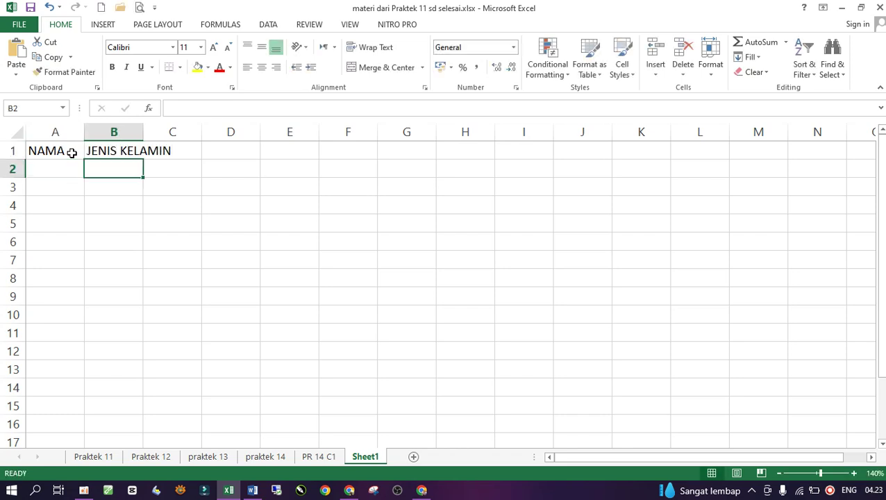
{"action": "left_click_drag", "start_coordinate": [84, 126], "coordinate": [128, 130]}
{"action": "left_click_drag", "start_coordinate": [184, 126], "coordinate": [222, 126]}
Step: Enter the first two people's names from the module's table under NAMA, in cells A2 and A3
{"action": "left_click", "coordinate": [98, 168]}
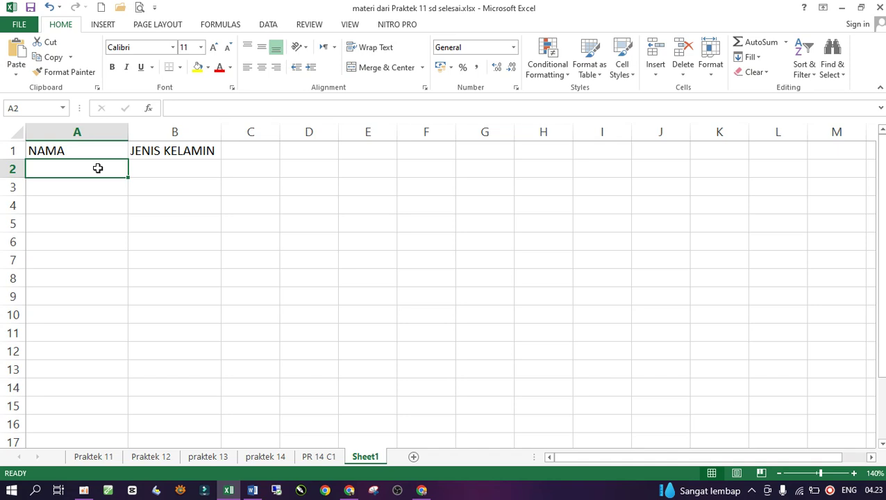
{"action": "type", "text": "ADDI"}
{"action": "key", "text": "BackSpace"}
{"action": "key", "text": "BackSpace"}
{"action": "key", "text": "BackSpace"}
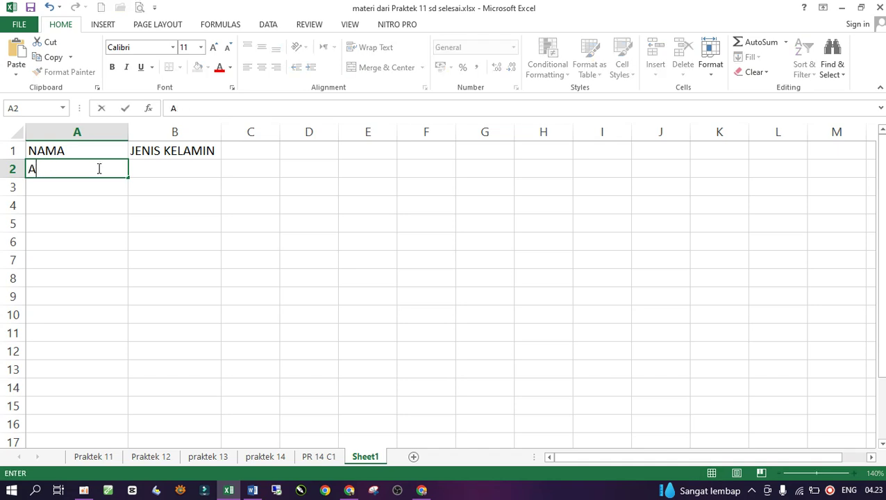
{"action": "type", "text": "DI"}
{"action": "key", "text": "Return"}
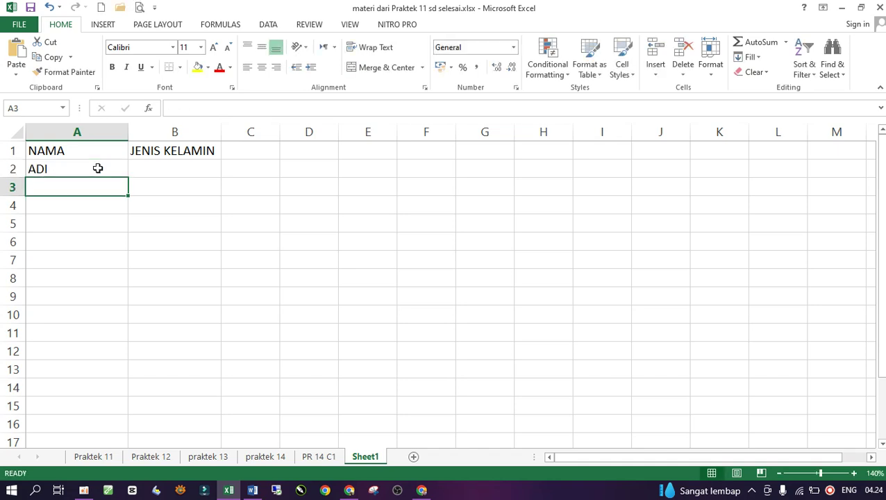
{"action": "type", "text": "ILMHAM"}
{"action": "key", "text": "BackSpace"}
{"action": "key", "text": "BackSpace"}
{"action": "key", "text": "BackSpace"}
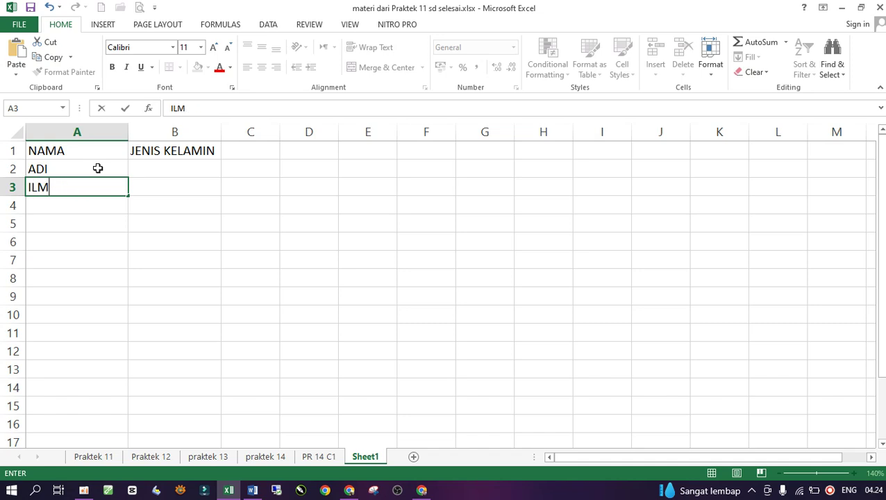
{"action": "key", "text": "BackSpace"}
{"action": "type", "text": "HAM"}
{"action": "key", "text": "Return"}
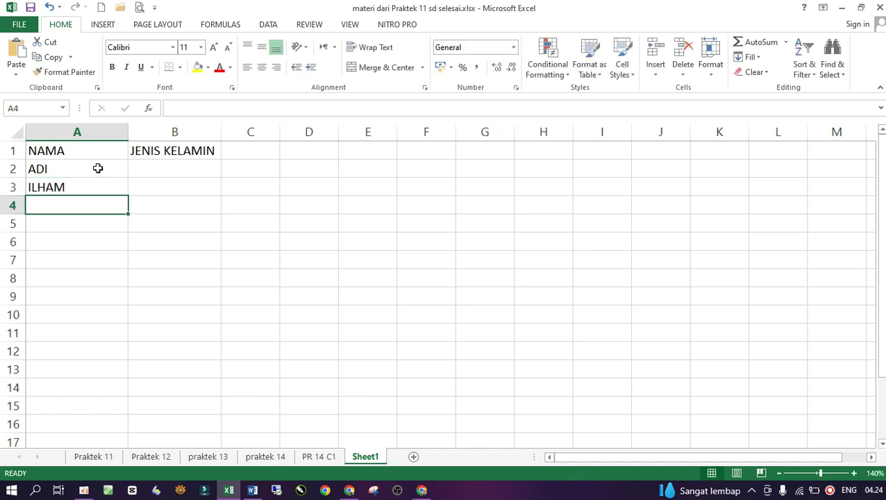
Step: Fill cells A4 through A8 with the remaining five people's names from the module's table
{"action": "type", "text": "DIAN"}
{"action": "key", "text": "Return"}
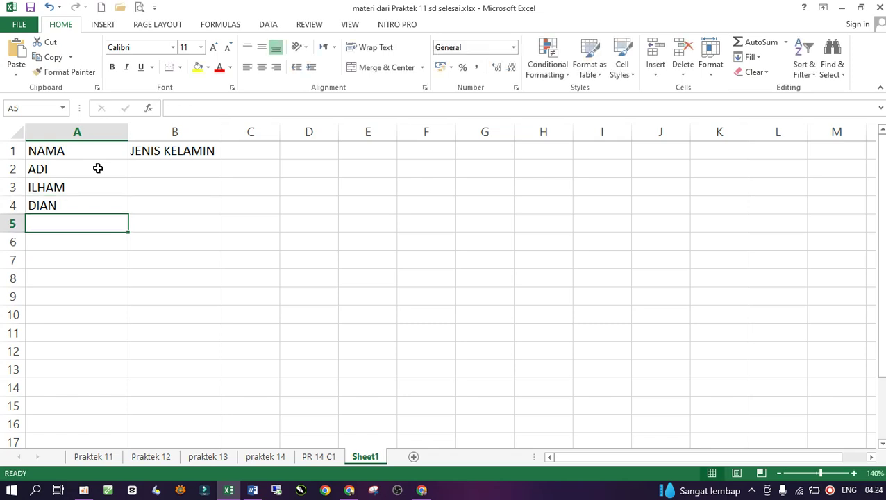
{"action": "type", "text": "JOKI"}
{"action": "key", "text": "Return"}
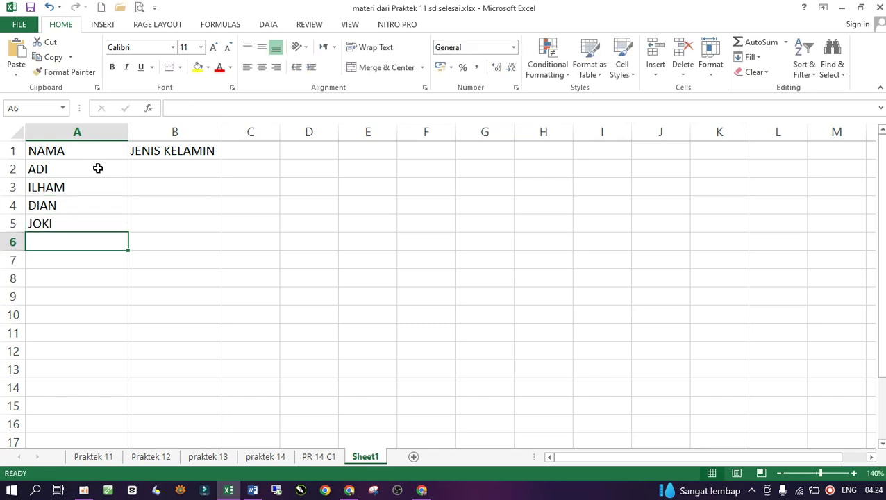
{"action": "type", "text": "SITI"}
{"action": "key", "text": "Return"}
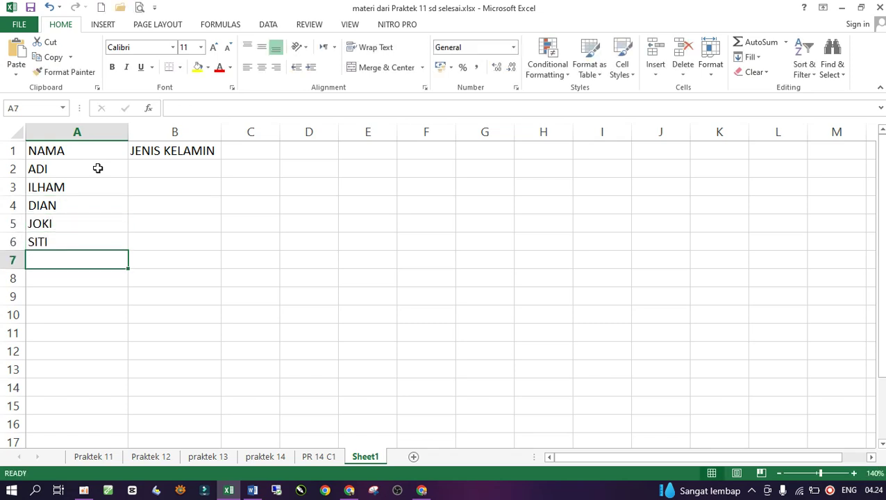
{"action": "type", "text": "DENI"}
{"action": "key", "text": "Return"}
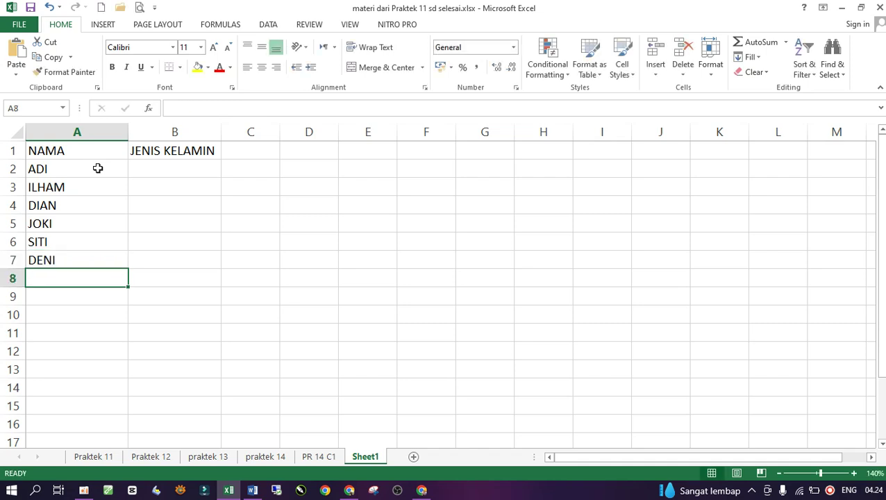
{"action": "type", "text": "INDAH"}
{"action": "key", "text": "Return"}
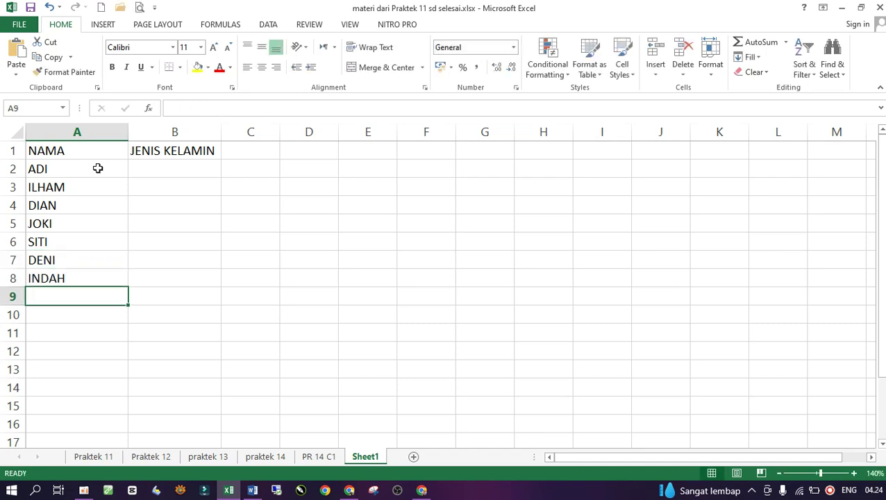
Step: Fill B2 through B8 under JENIS KELAMIN with L, L, P, L, P, L, P
{"action": "left_click", "coordinate": [174, 164]}
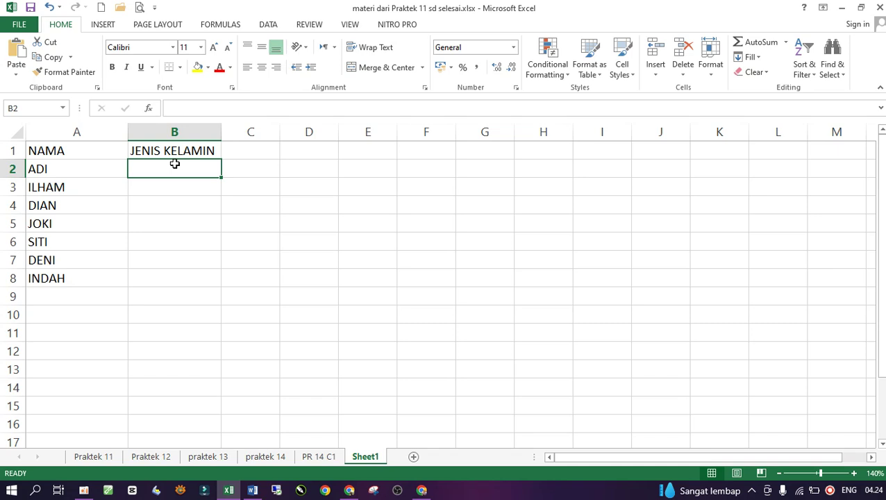
{"action": "type", "text": "L"}
{"action": "key", "text": "Return"}
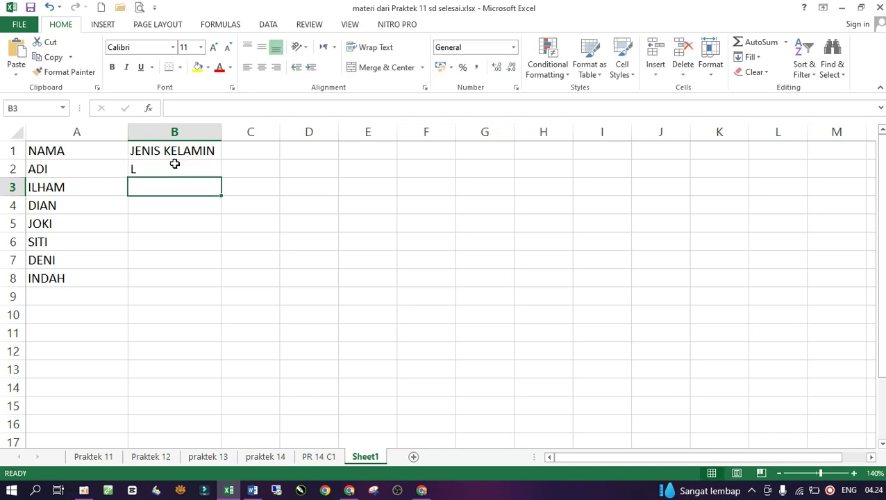
{"action": "type", "text": "L"}
{"action": "key", "text": "Return"}
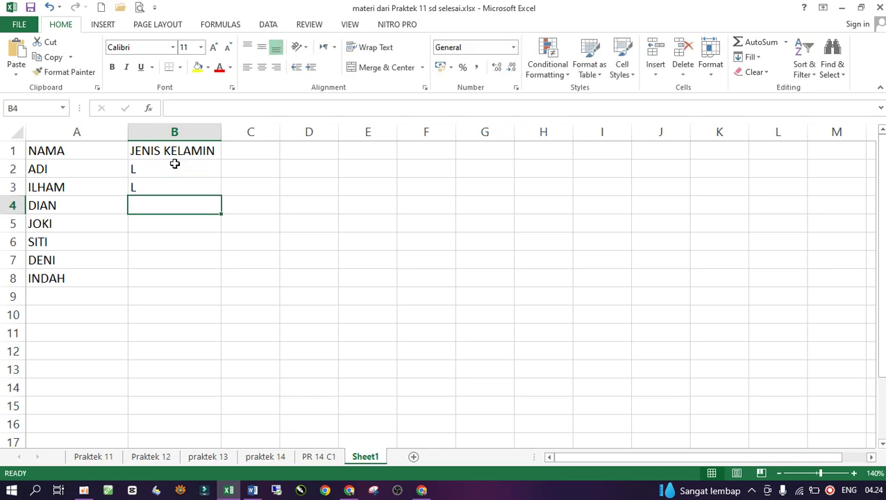
{"action": "type", "text": "P"}
{"action": "key", "text": "Return"}
{"action": "type", "text": "L"}
{"action": "key", "text": "Return"}
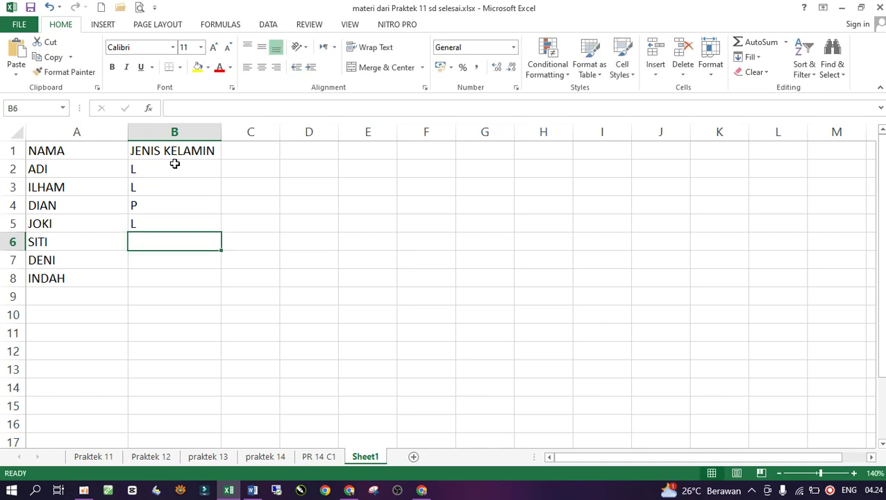
{"action": "type", "text": "P"}
{"action": "key", "text": "Return"}
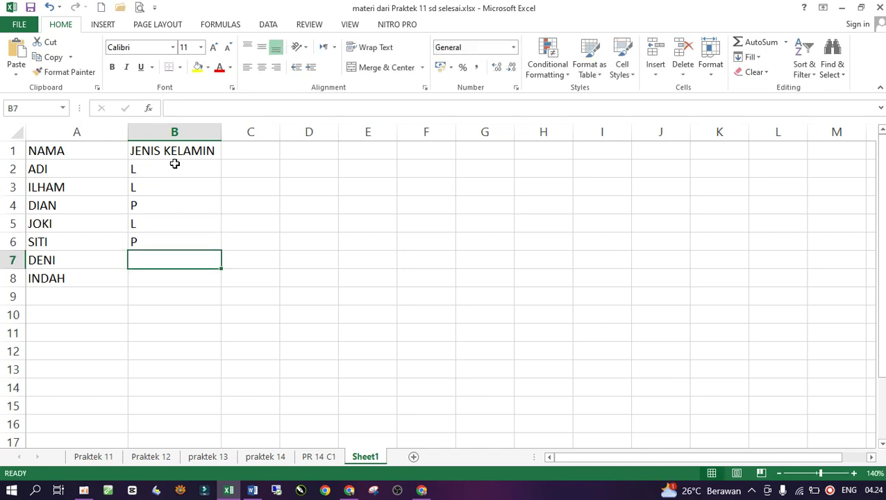
{"action": "type", "text": "L"}
{"action": "key", "text": "Return"}
{"action": "type", "text": "P"}
{"action": "key", "text": "Return"}
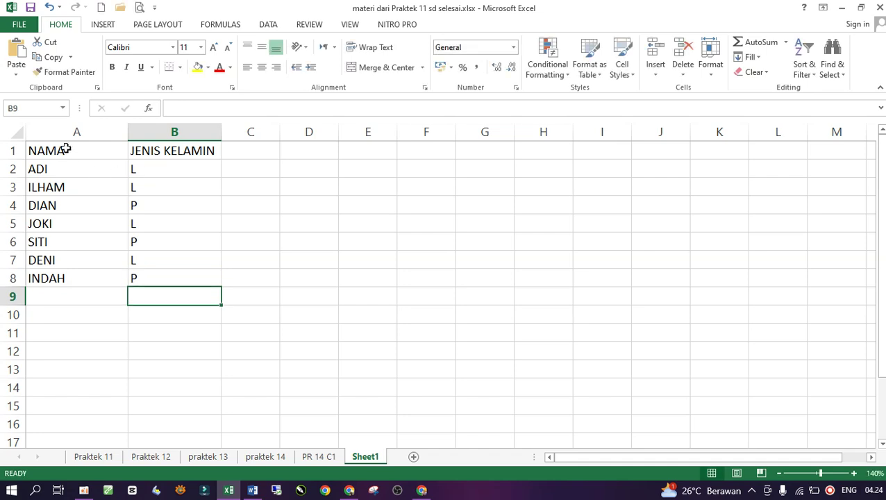
Step: Apply all borders to the table range A1:B8
{"action": "left_click_drag", "start_coordinate": [66, 147], "coordinate": [184, 273]}
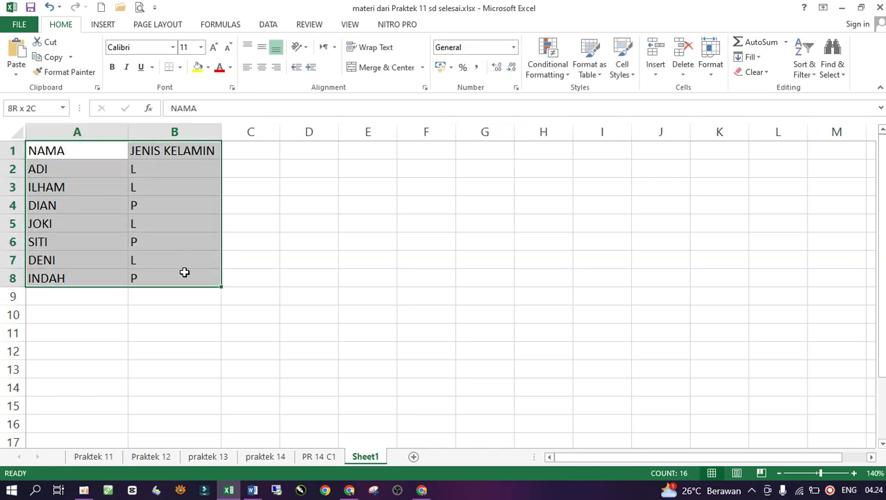
{"action": "left_click", "coordinate": [180, 67]}
{"action": "left_click", "coordinate": [194, 178]}
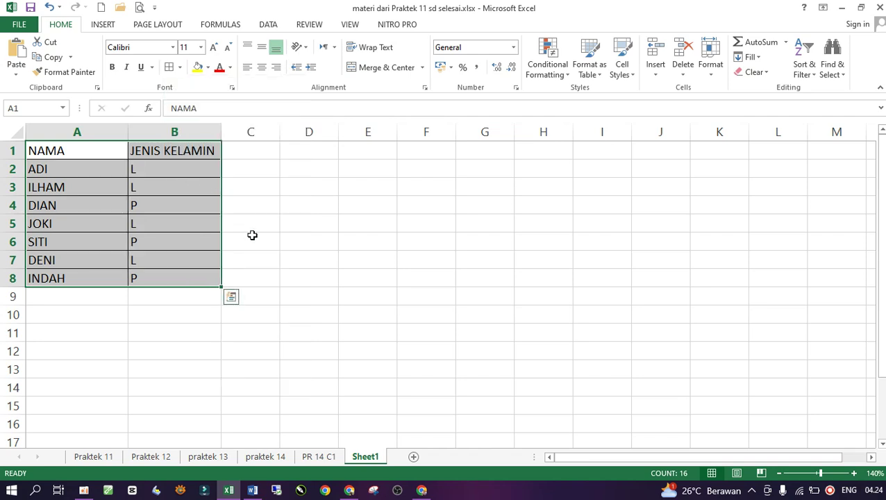
{"action": "left_click", "coordinate": [264, 241]}
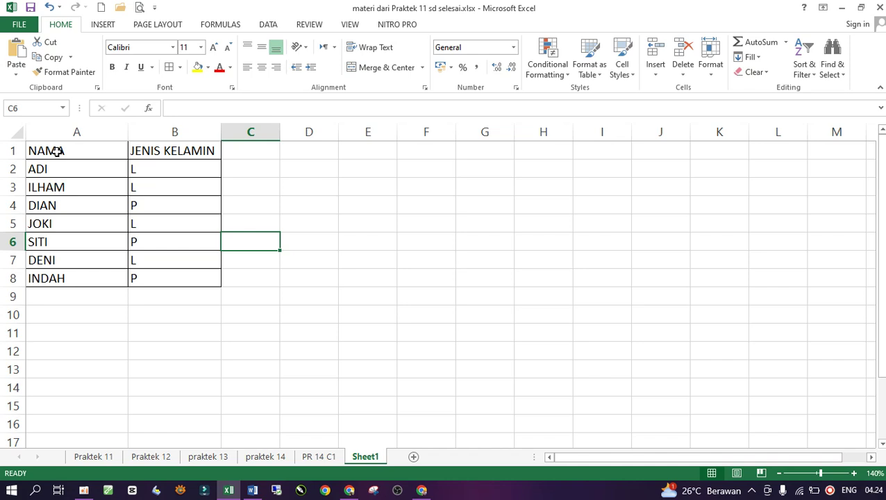
{"action": "left_click_drag", "start_coordinate": [57, 150], "coordinate": [178, 150]}
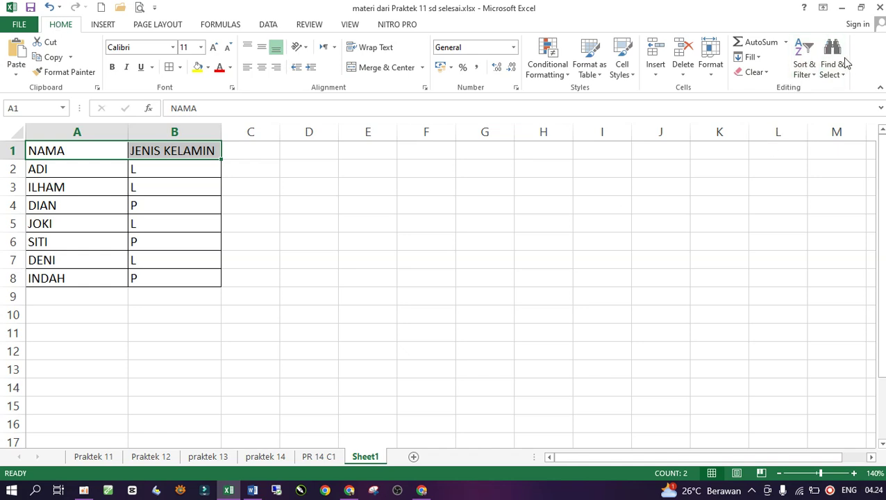
{"action": "left_click", "coordinate": [804, 74]}
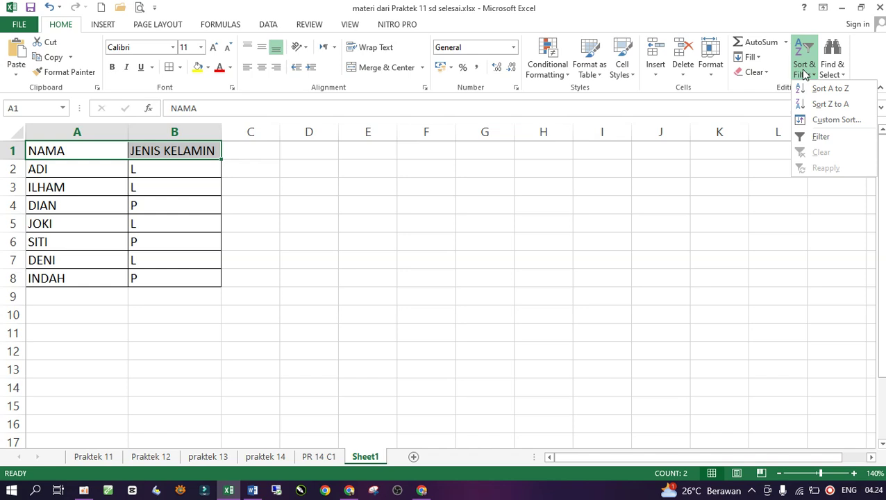
{"action": "left_click", "coordinate": [831, 88]}
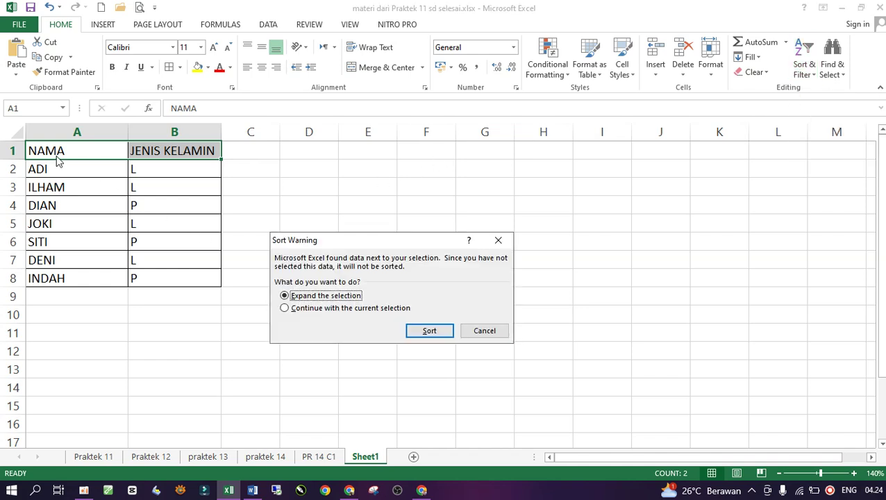
{"action": "left_click", "coordinate": [484, 330]}
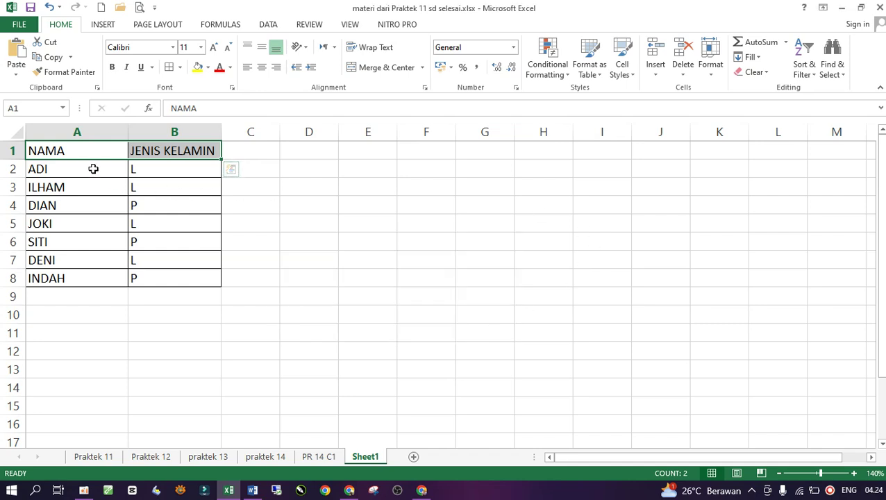
Step: Sort the data rows A2:B8 by name from A to Z, and re-sort the same rows from Z to A
{"action": "left_click_drag", "start_coordinate": [93, 170], "coordinate": [174, 283]}
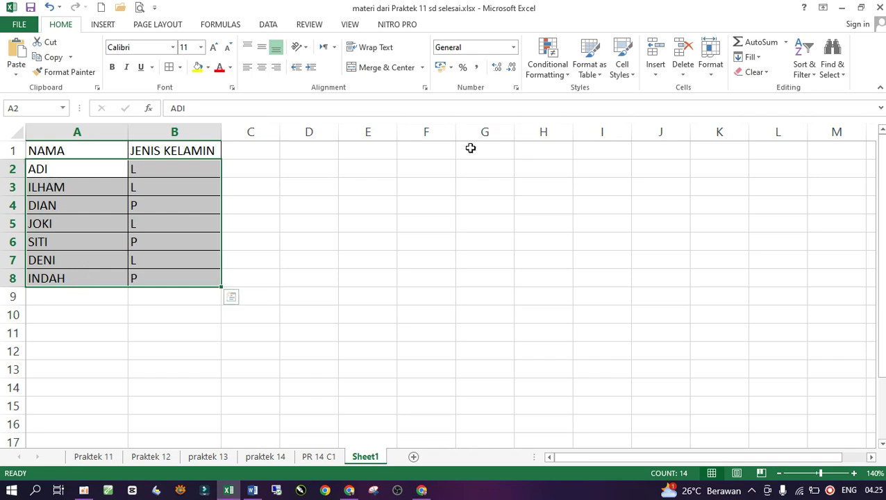
{"action": "left_click", "coordinate": [804, 66]}
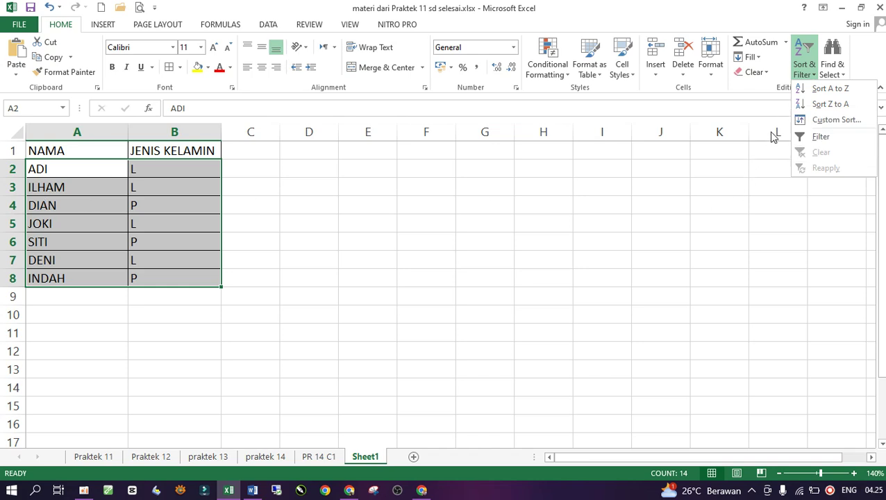
{"action": "left_click", "coordinate": [831, 90]}
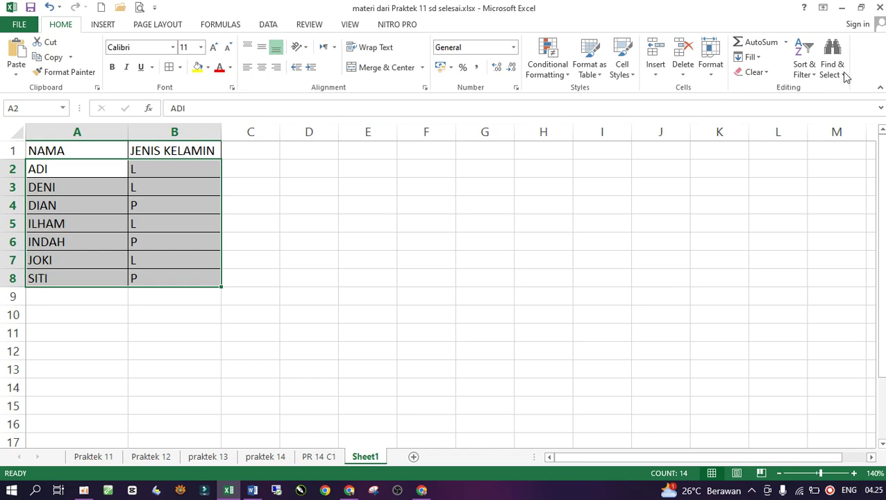
{"action": "left_click", "coordinate": [802, 70]}
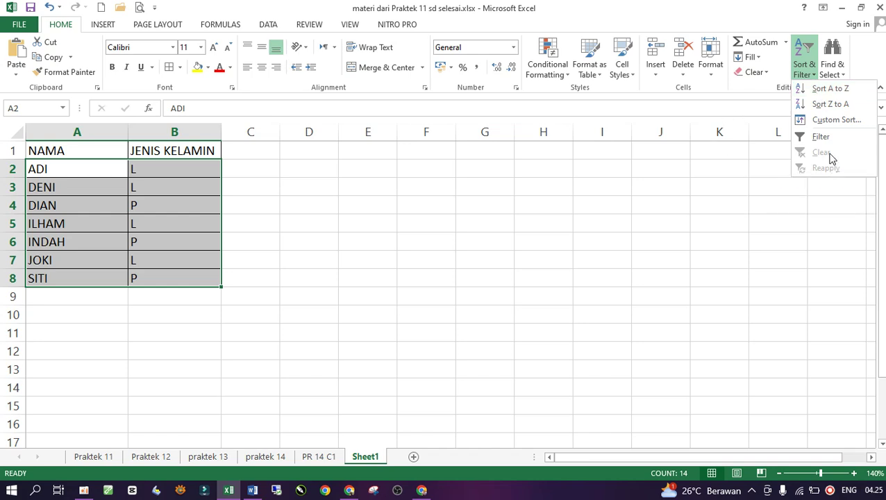
{"action": "left_click", "coordinate": [828, 104]}
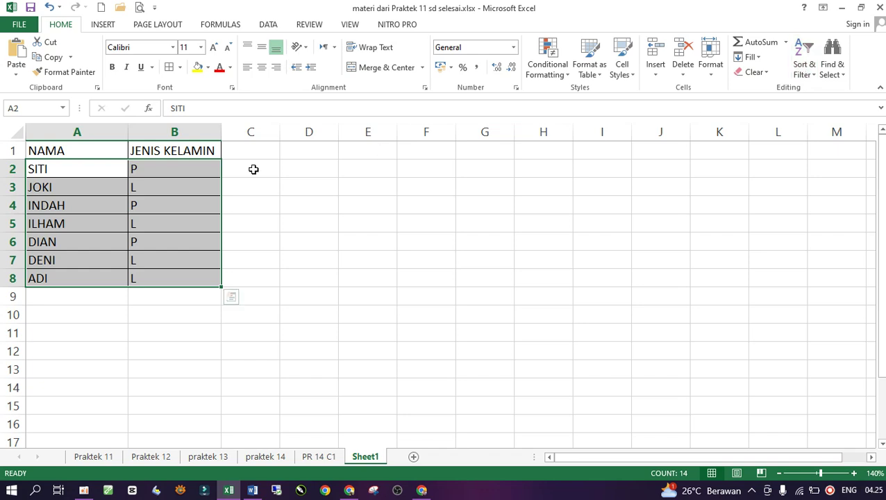
Step: Sort the data rows A2:B8 by name from A to Z again
{"action": "left_click", "coordinate": [814, 75]}
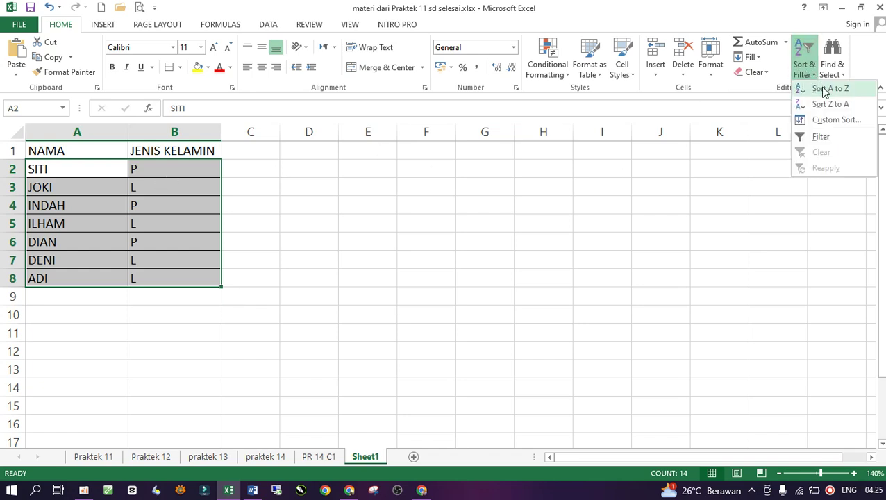
{"action": "left_click", "coordinate": [824, 89]}
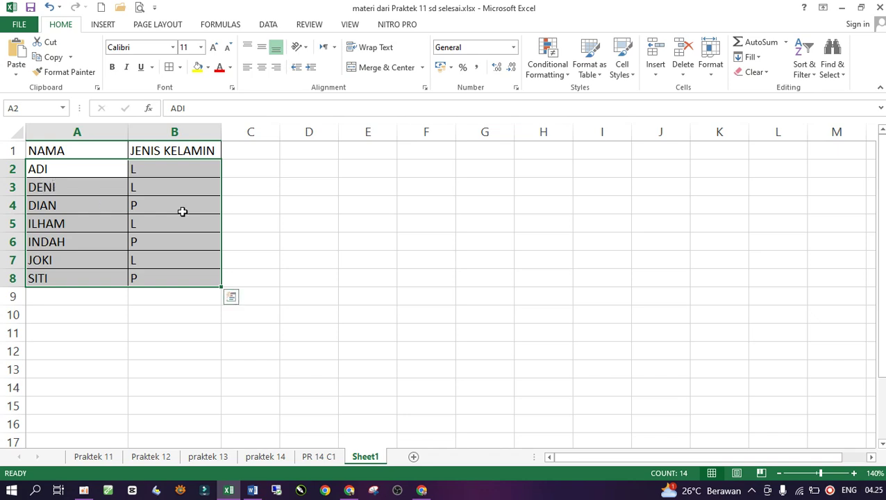
{"action": "left_click", "coordinate": [263, 207]}
Step: Add filters to the header row A1:B1 and widen column B so the JENIS KELAMIN heading fits beside its filter arrow
{"action": "left_click_drag", "start_coordinate": [73, 147], "coordinate": [188, 146]}
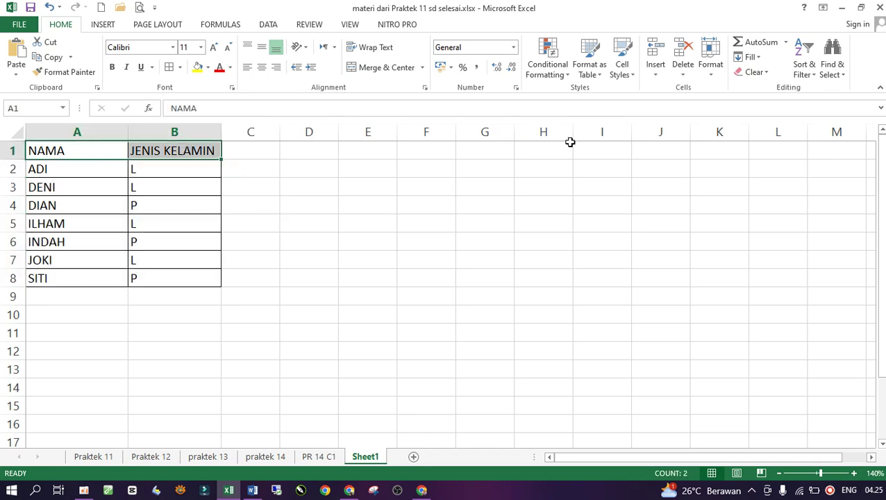
{"action": "left_click", "coordinate": [806, 73]}
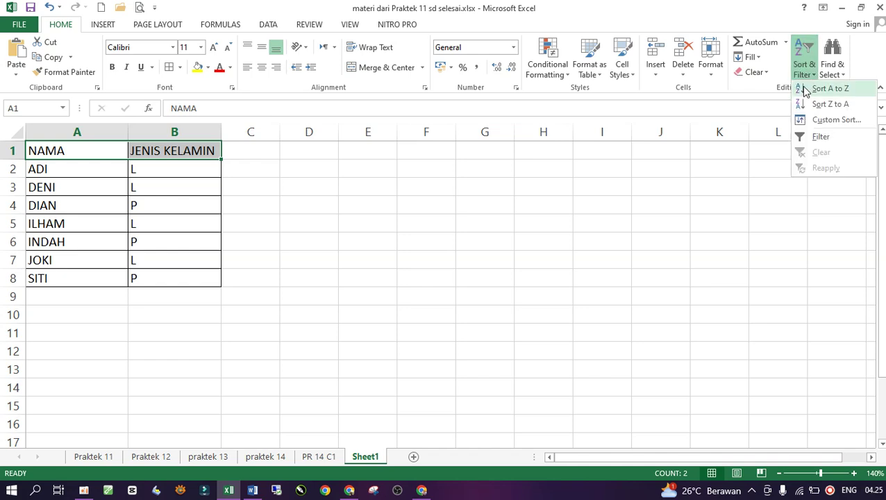
{"action": "left_click", "coordinate": [822, 140]}
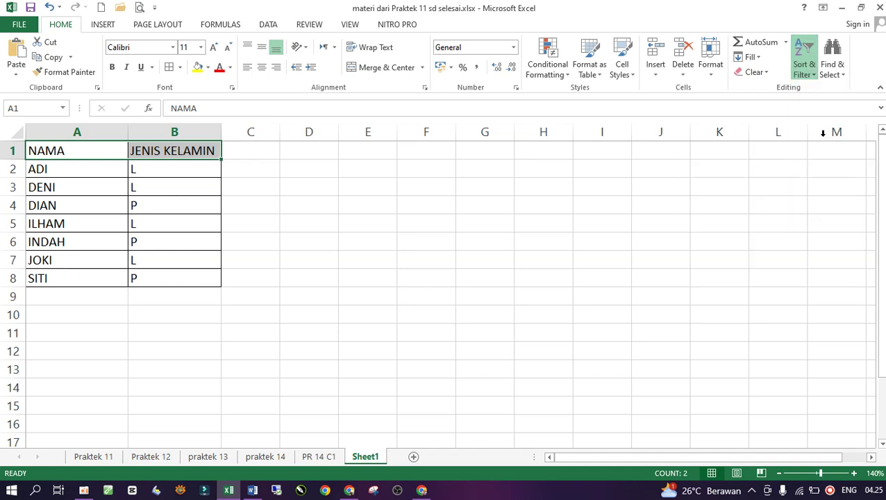
{"action": "left_click", "coordinate": [404, 199]}
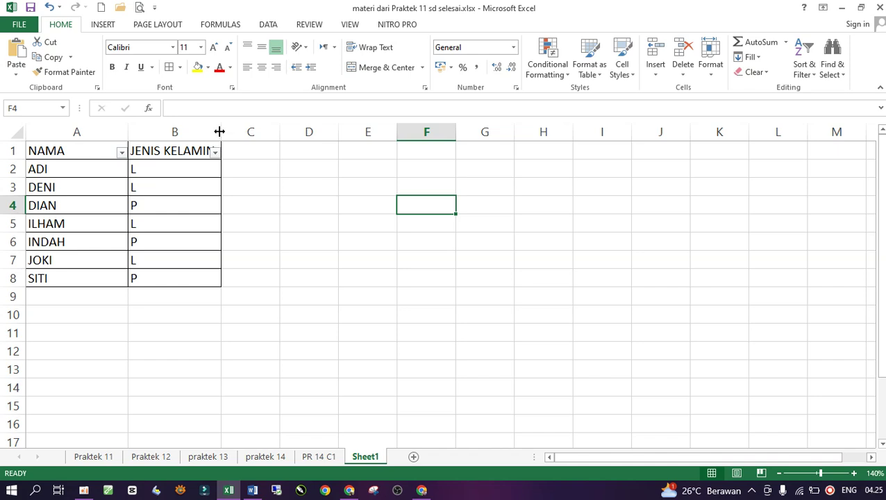
{"action": "left_click_drag", "start_coordinate": [221, 132], "coordinate": [233, 132]}
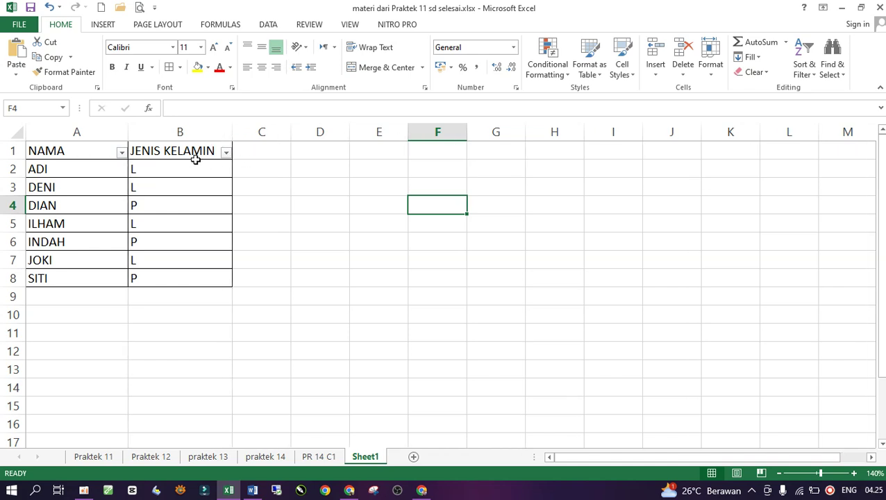
Step: Use the NAMA column's filter to sort the table A to Z, Z to A, and back to A to Z
{"action": "left_click", "coordinate": [121, 152]}
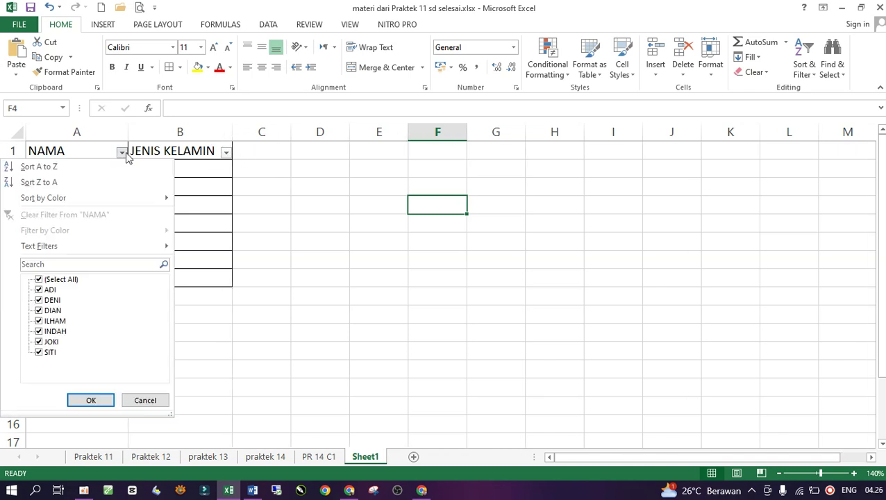
{"action": "left_click", "coordinate": [32, 170]}
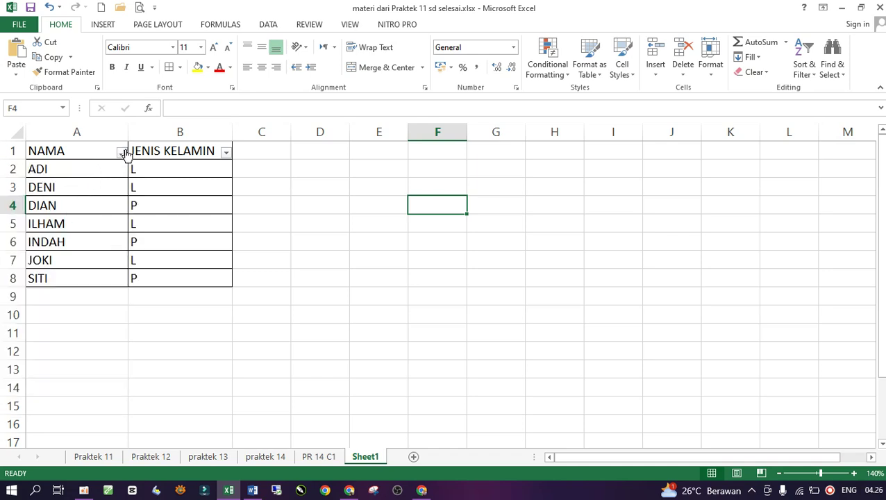
{"action": "left_click", "coordinate": [122, 153]}
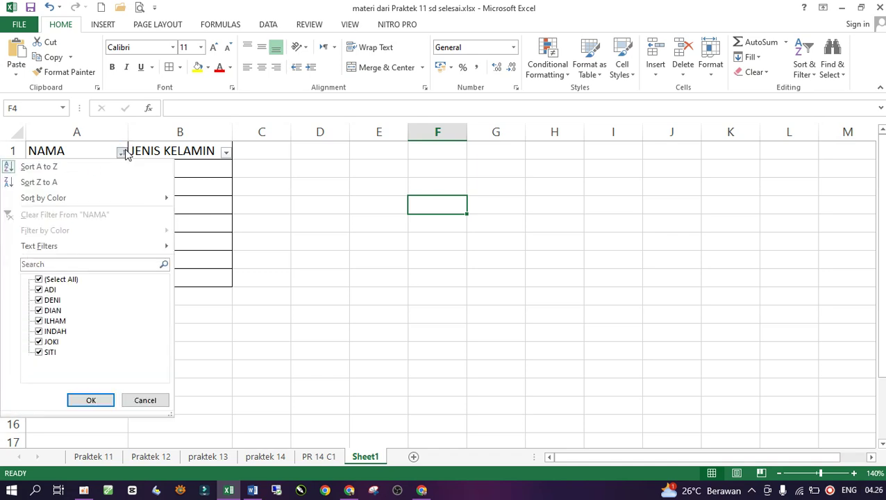
{"action": "left_click", "coordinate": [73, 182]}
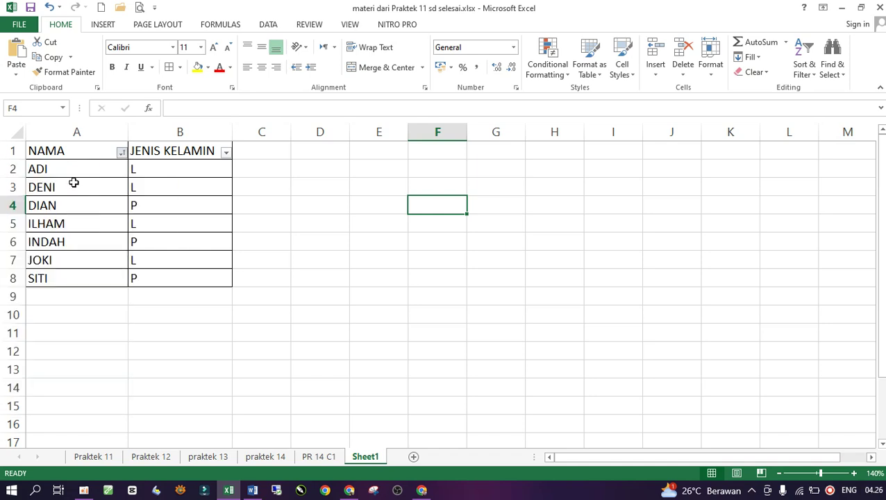
{"action": "left_click", "coordinate": [122, 153]}
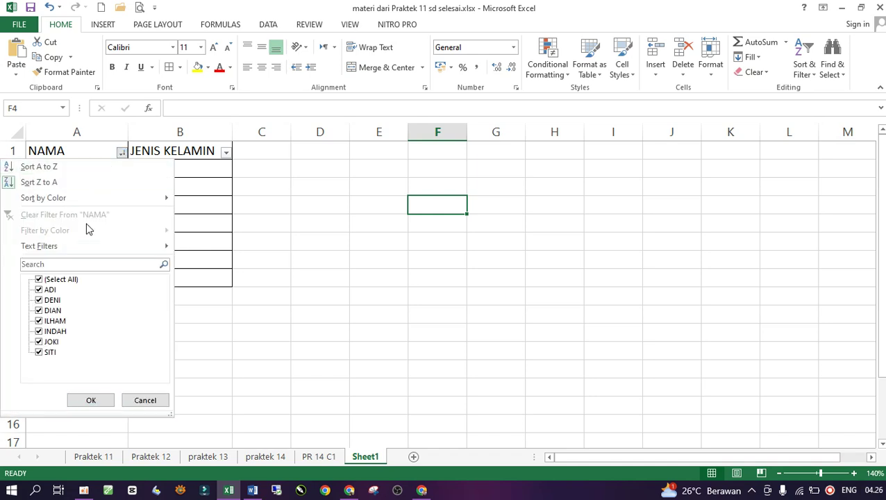
{"action": "left_click", "coordinate": [83, 167]}
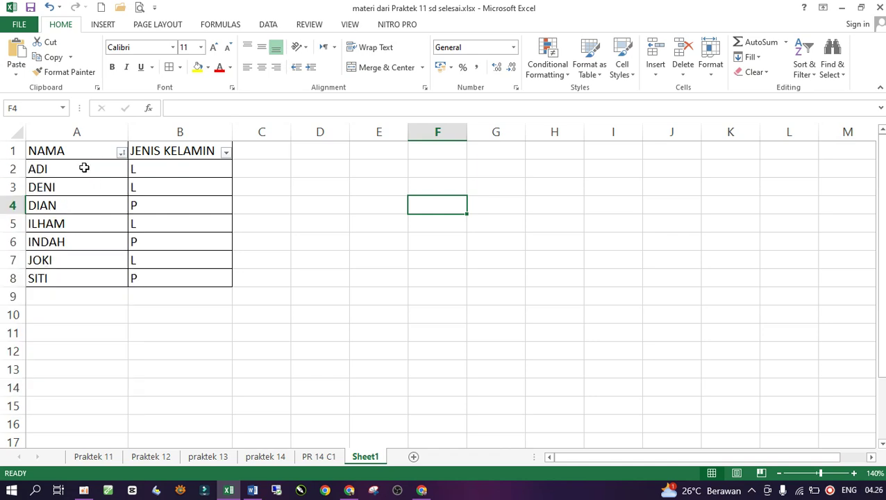
Step: Filter the JENIS KELAMIN column to show only the L rows
{"action": "left_click", "coordinate": [227, 155]}
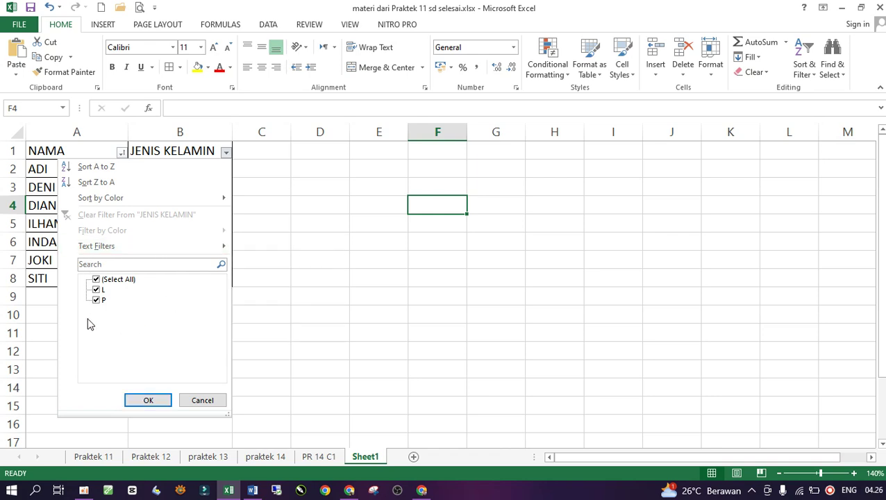
{"action": "left_click", "coordinate": [96, 280]}
{"action": "left_click", "coordinate": [99, 290]}
{"action": "left_click", "coordinate": [147, 401]}
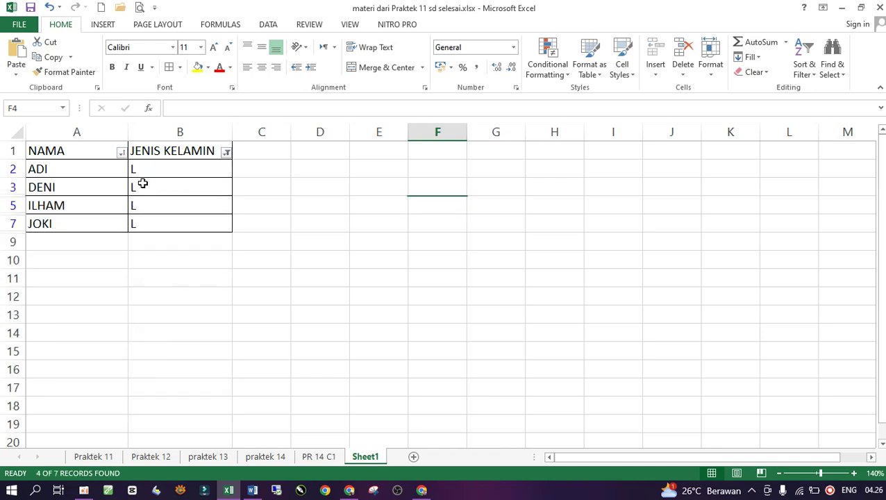
Step: Change the JENIS KELAMIN filter to show only the P rows
{"action": "left_click", "coordinate": [227, 153]}
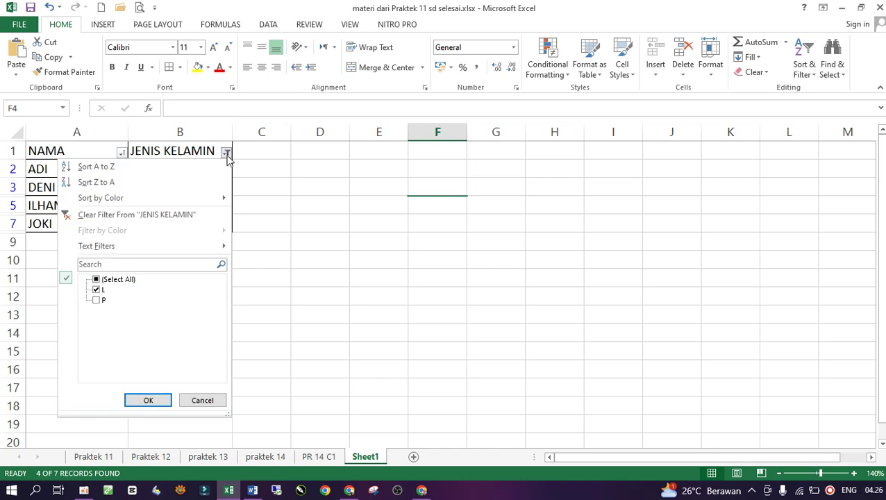
{"action": "left_click", "coordinate": [96, 289]}
{"action": "left_click", "coordinate": [96, 299]}
{"action": "left_click", "coordinate": [148, 401]}
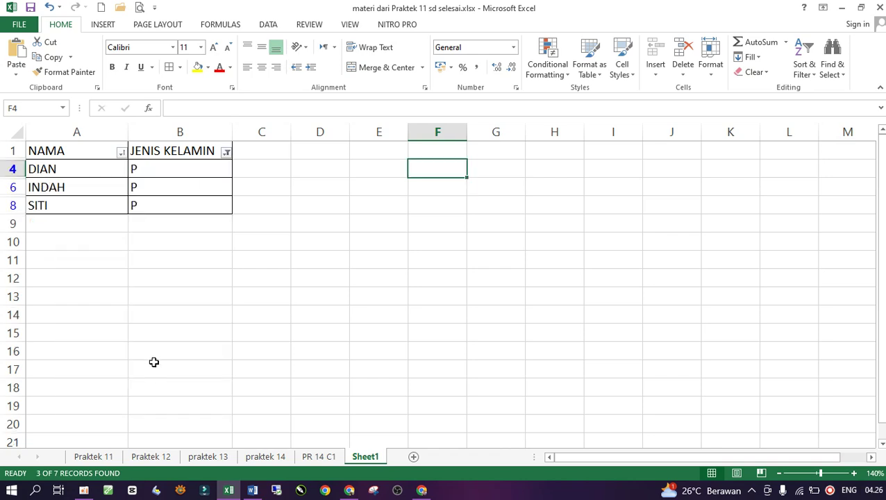
Step: Select all values in the JENIS KELAMIN filter so every row is shown
{"action": "left_click", "coordinate": [226, 153]}
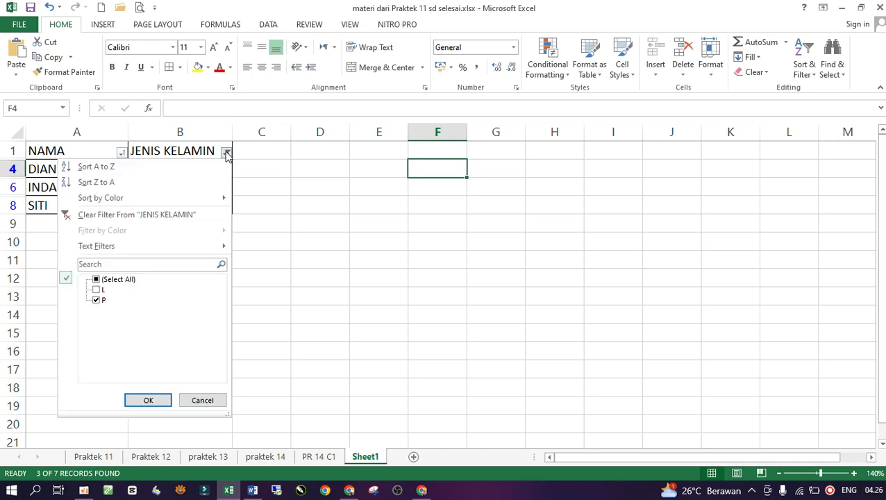
{"action": "left_click", "coordinate": [96, 279]}
{"action": "left_click", "coordinate": [146, 402]}
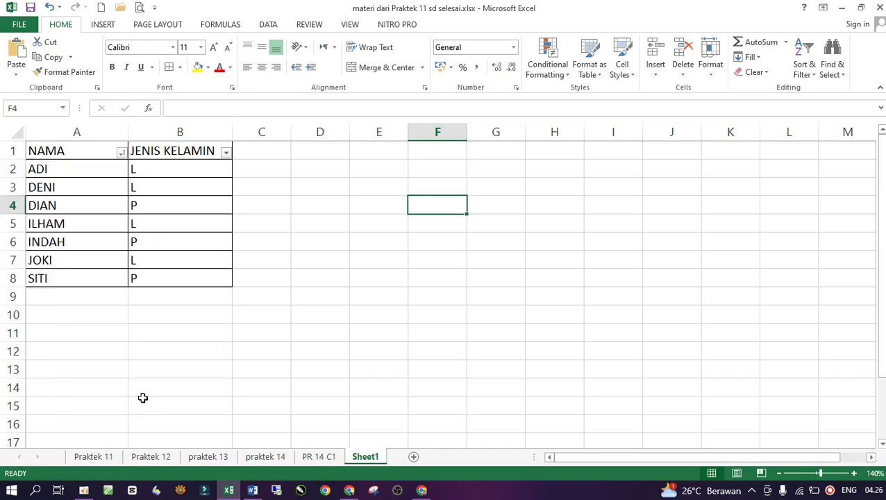
{"action": "left_click", "coordinate": [135, 346]}
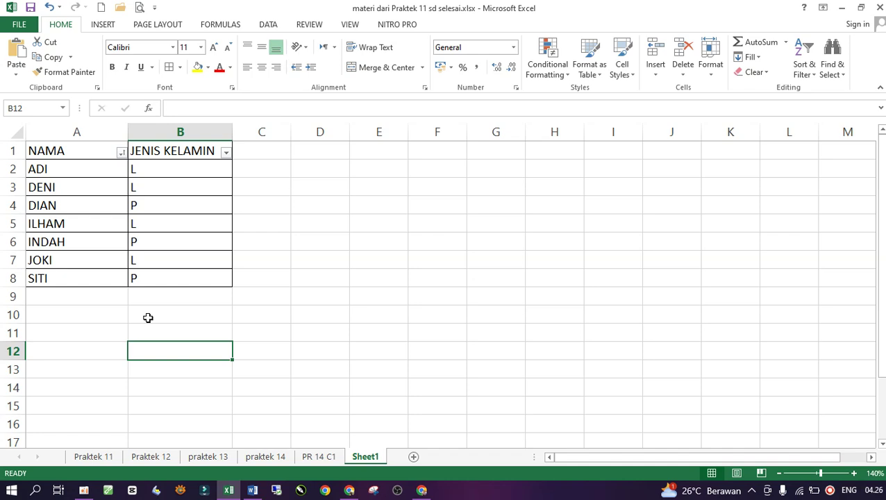
Step: Rename the worksheet Sheet1 as PR 15 C1
{"action": "right_click", "coordinate": [364, 456]}
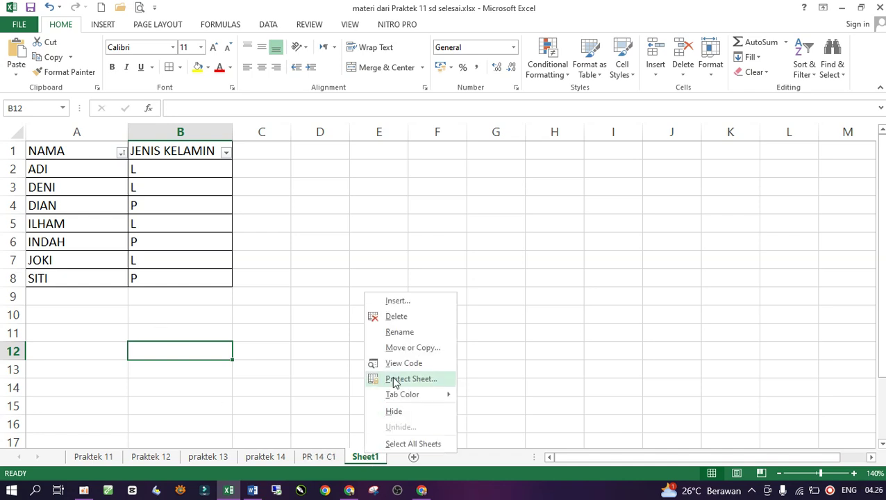
{"action": "left_click", "coordinate": [407, 332]}
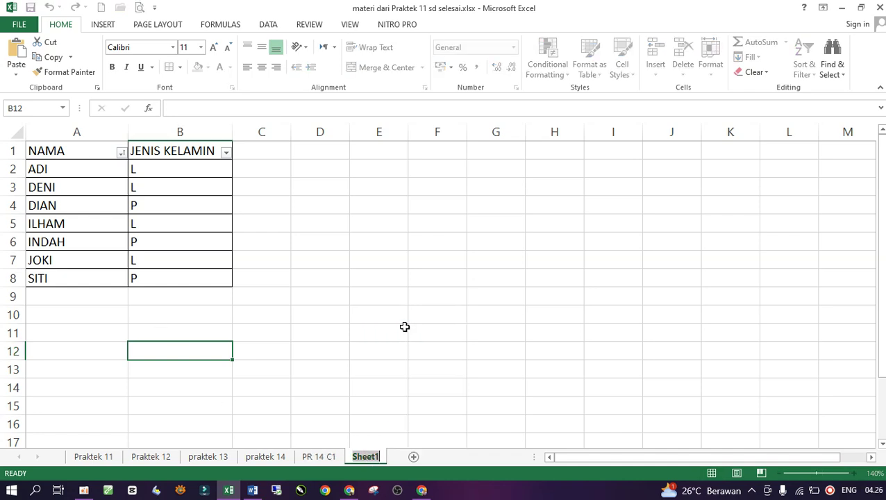
{"action": "type", "text": "praktik"}
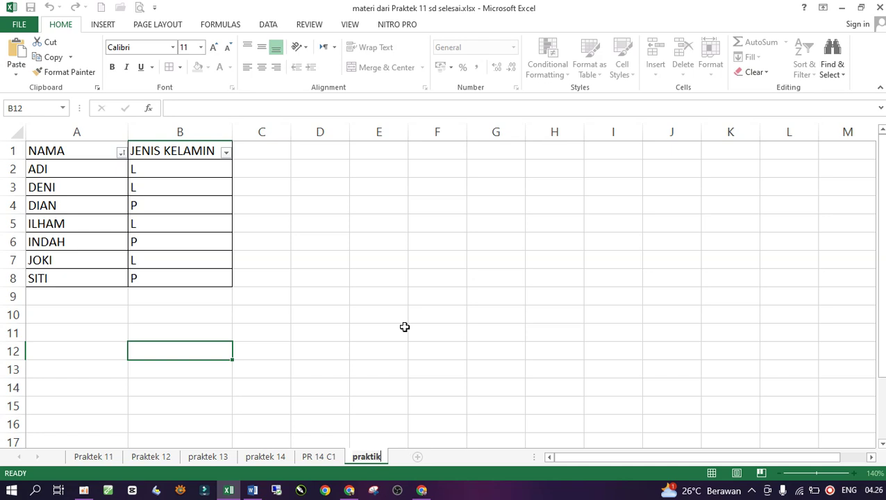
{"action": "key", "text": "BackSpace"}
{"action": "key", "text": "BackSpace"}
{"action": "key", "text": "BackSpace"}
{"action": "key", "text": "BackSpace"}
{"action": "key", "text": "BackSpace"}
{"action": "key", "text": "BackSpace"}
{"action": "key", "text": "BackSpace"}
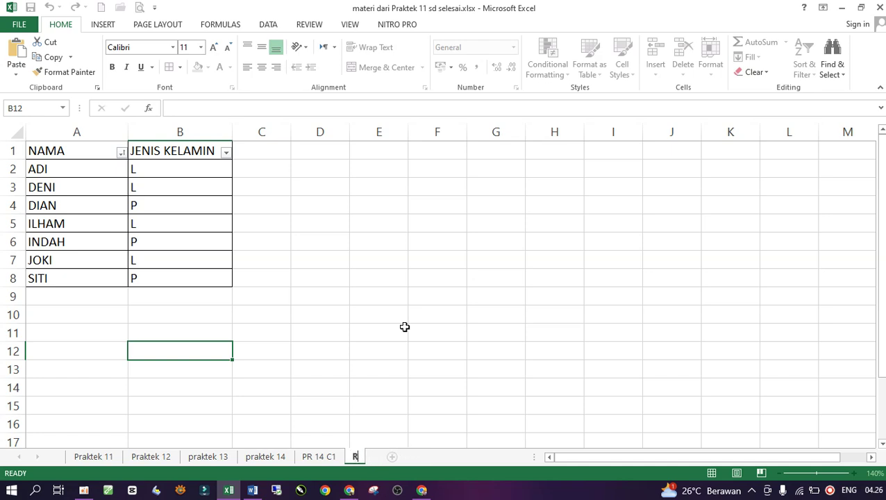
{"action": "type", "text": "PR 15"}
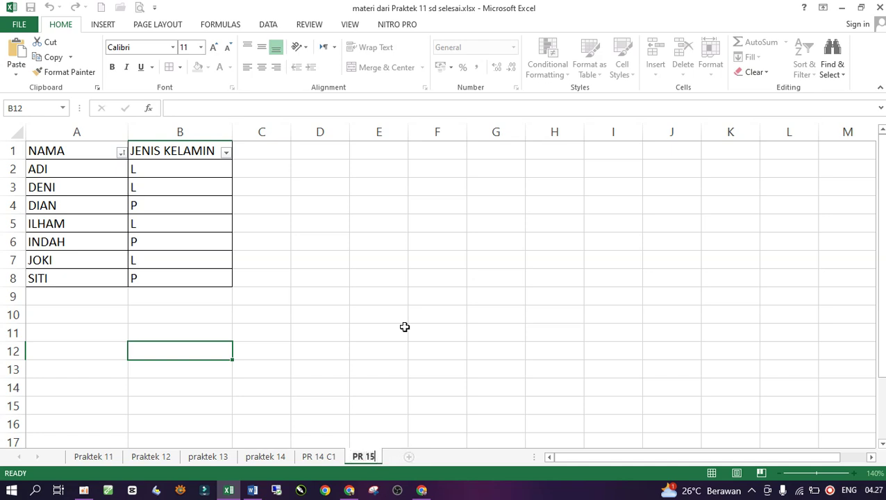
{"action": "type", "text": " C1"}
{"action": "key", "text": "Return"}
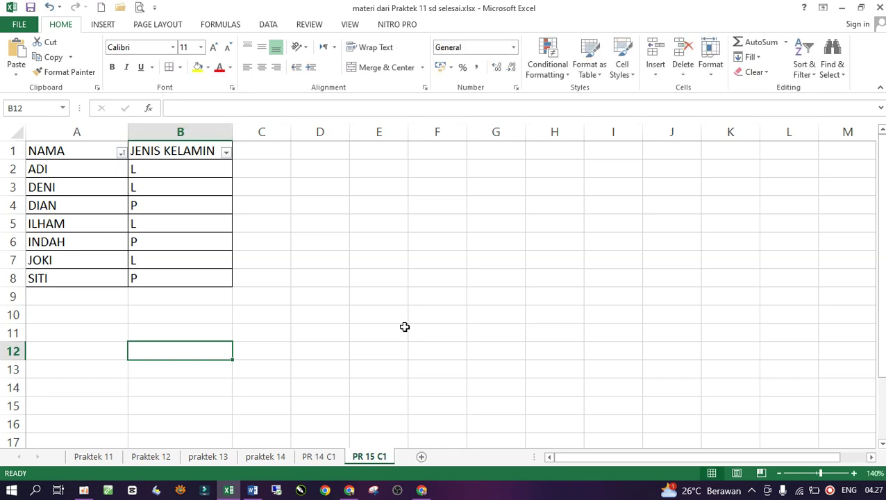
Step: Add a new worksheet and enter the headers NAMA in A1 and JENIS KELAMIN in B1
{"action": "left_click", "coordinate": [421, 457]}
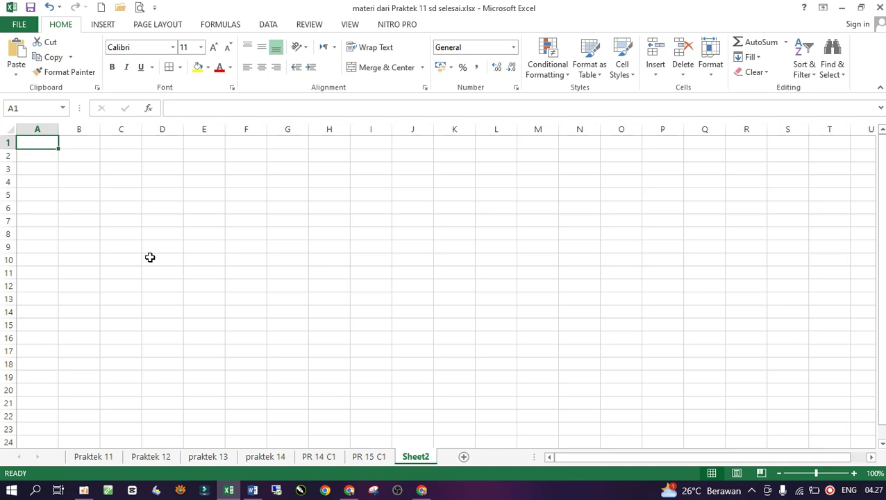
{"action": "type", "text": "NAMA"}
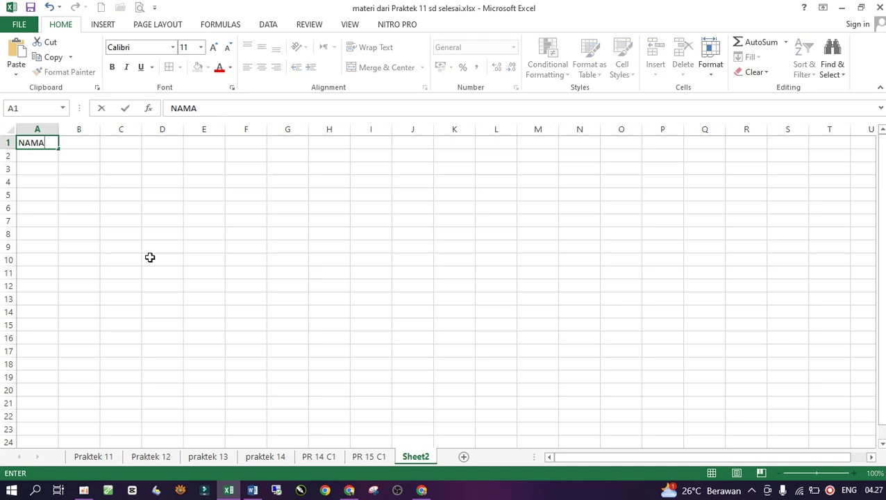
{"action": "key", "text": "Tab"}
{"action": "type", "text": "JENIS KELAMI"}
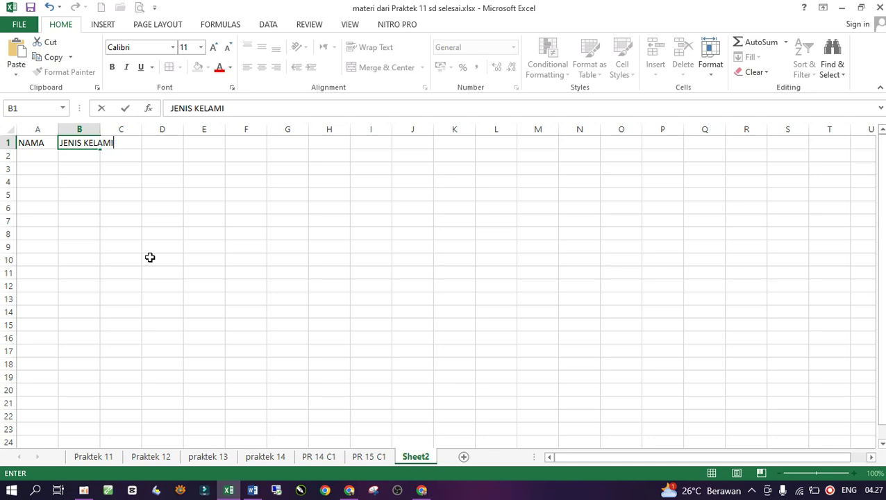
{"action": "key", "text": "Down"}
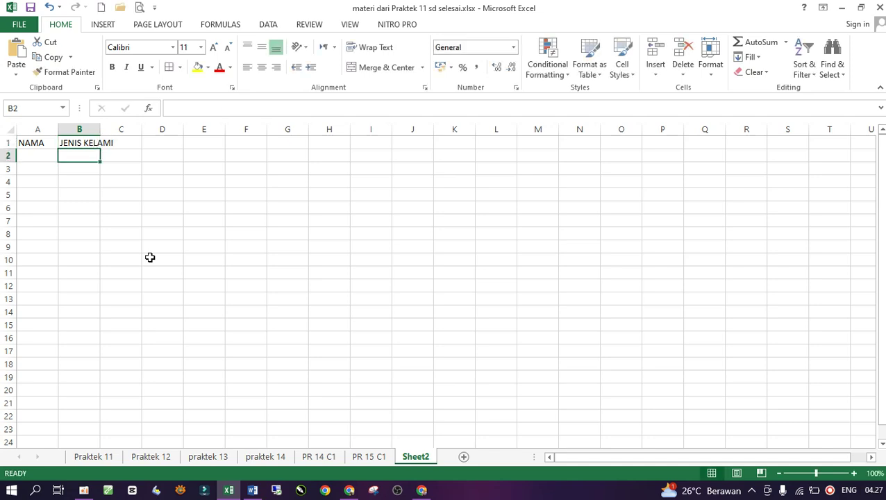
{"action": "key", "text": "Right"}
{"action": "key", "text": "Up"}
{"action": "key", "text": "Left"}
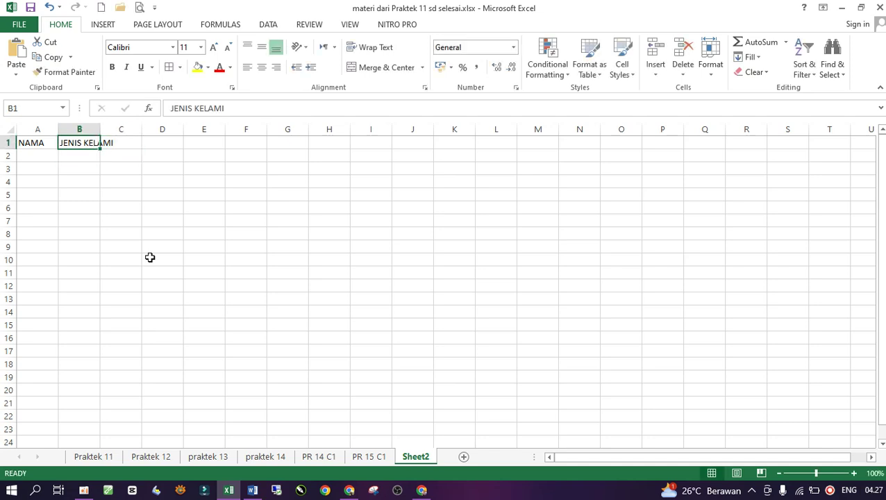
{"action": "type", "text": "JENIS KELAMIN"}
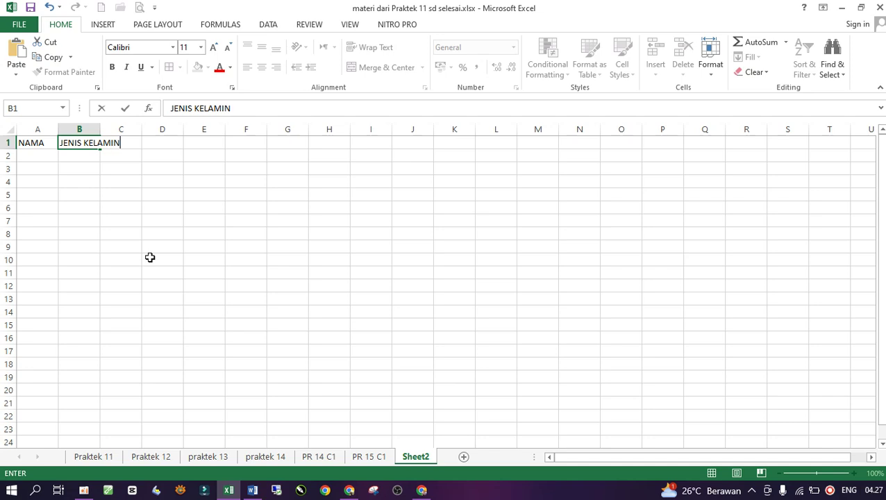
{"action": "key", "text": "Tab"}
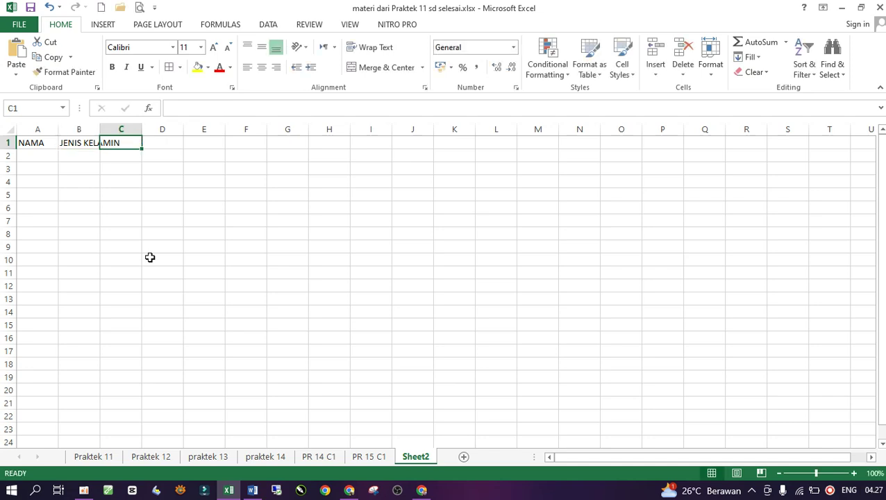
Step: Enter the headers USIA in C1 and ALAMAT in D1
{"action": "type", "text": "USIA"}
{"action": "key", "text": "Return"}
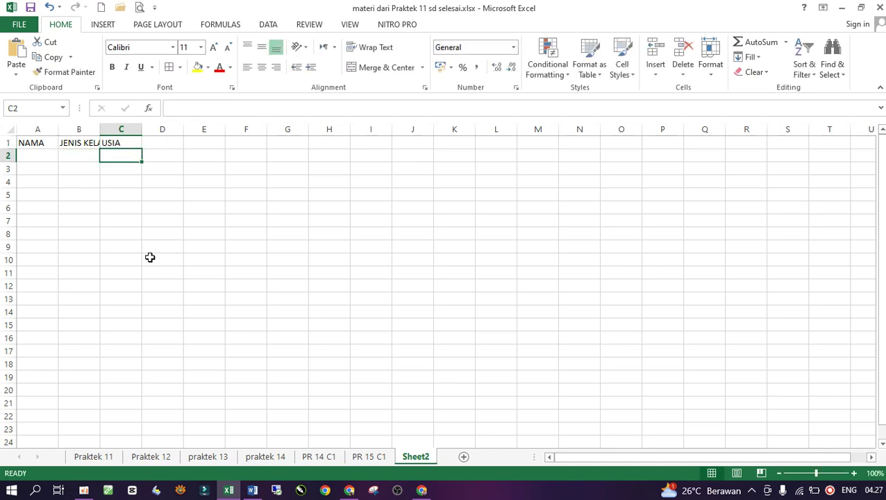
{"action": "key", "text": "Up"}
{"action": "key", "text": "Right"}
{"action": "type", "text": "ALAMAN"}
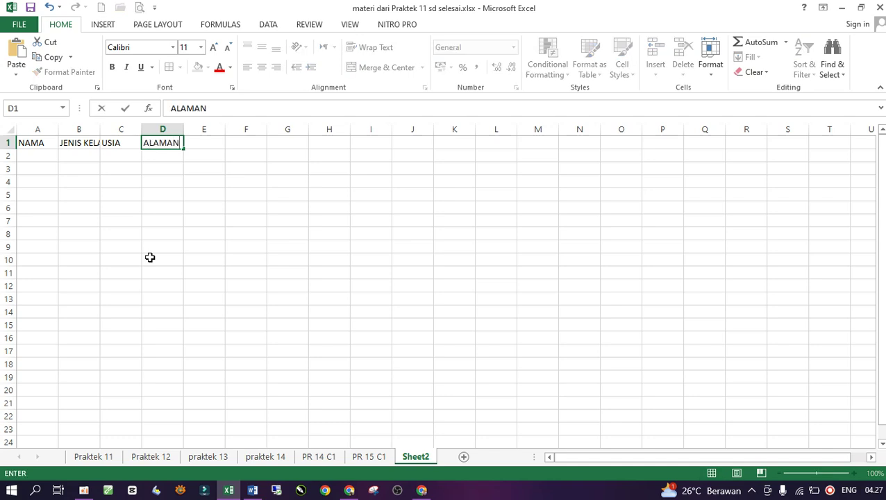
{"action": "key", "text": "BackSpace"}
{"action": "type", "text": "T"}
{"action": "key", "text": "Return"}
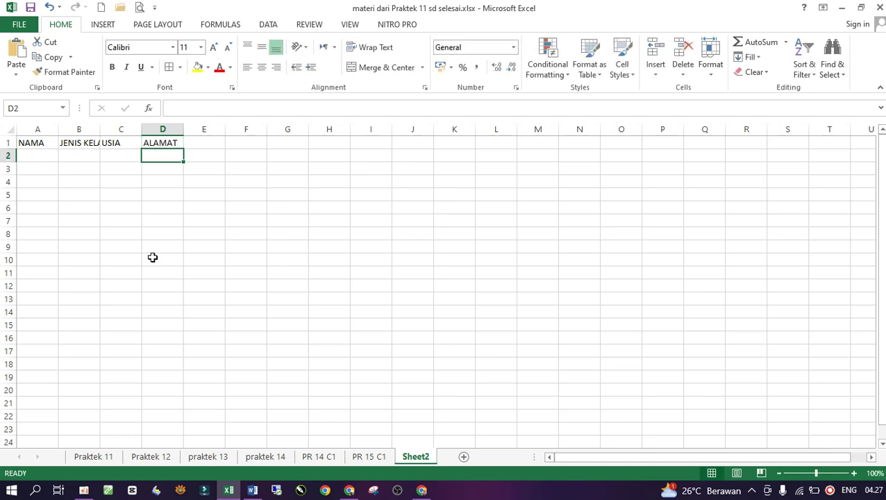
Step: Enter the first five people's names in cells A2 to A6 of the NAMA column
{"action": "left_click", "coordinate": [53, 157]}
{"action": "type", "text": "ENI"}
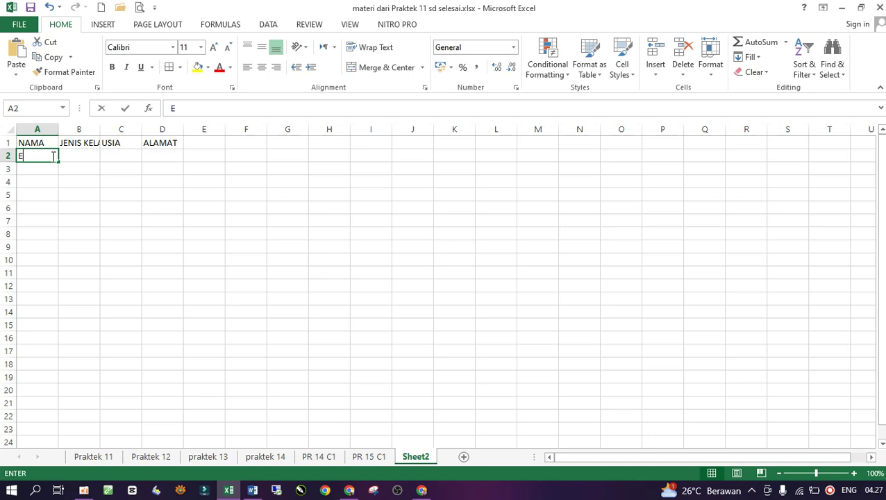
{"action": "key", "text": "Return"}
{"action": "type", "text": "DEDEN"}
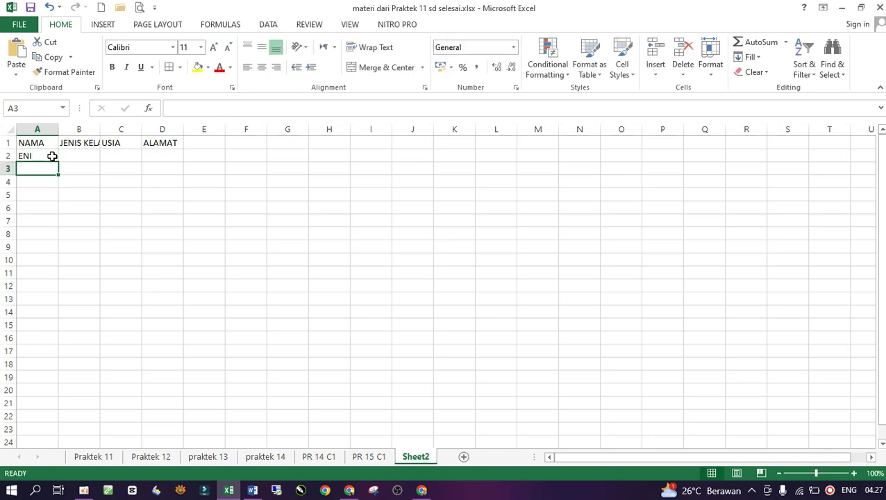
{"action": "key", "text": "Return"}
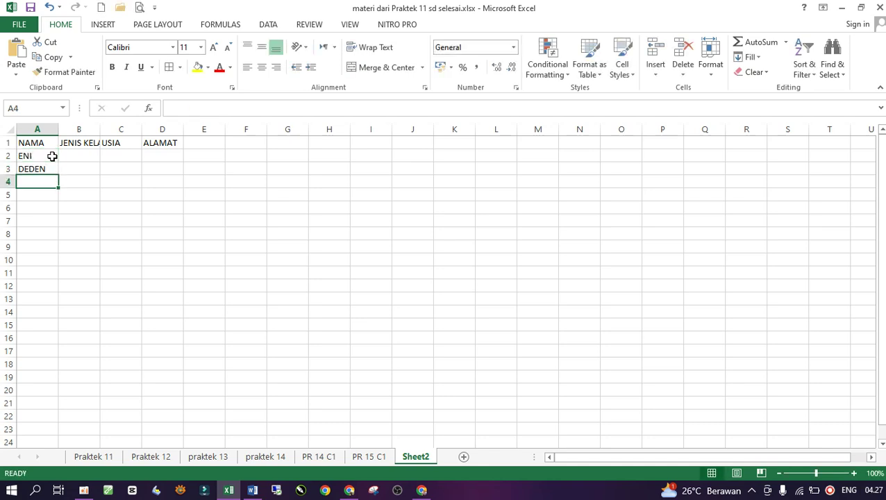
{"action": "type", "text": "NURARIF"}
{"action": "key", "text": "Return"}
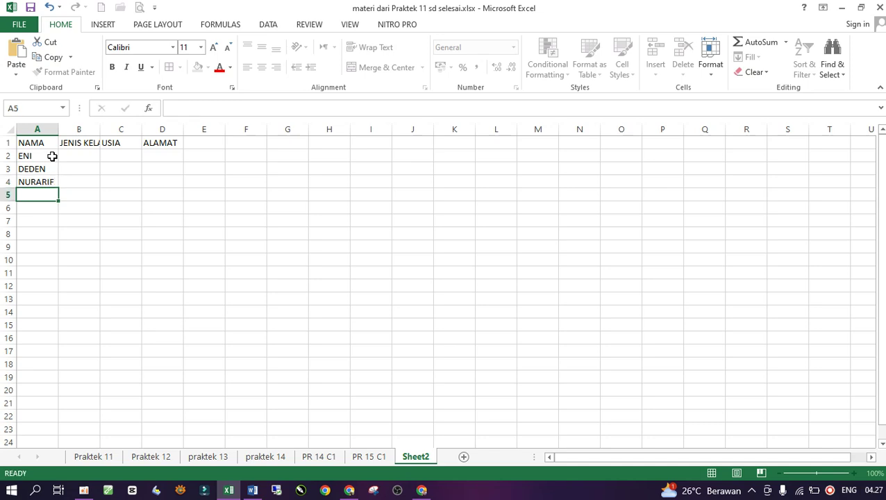
{"action": "type", "text": "IYUS"}
{"action": "key", "text": "Return"}
{"action": "type", "text": "NUG"}
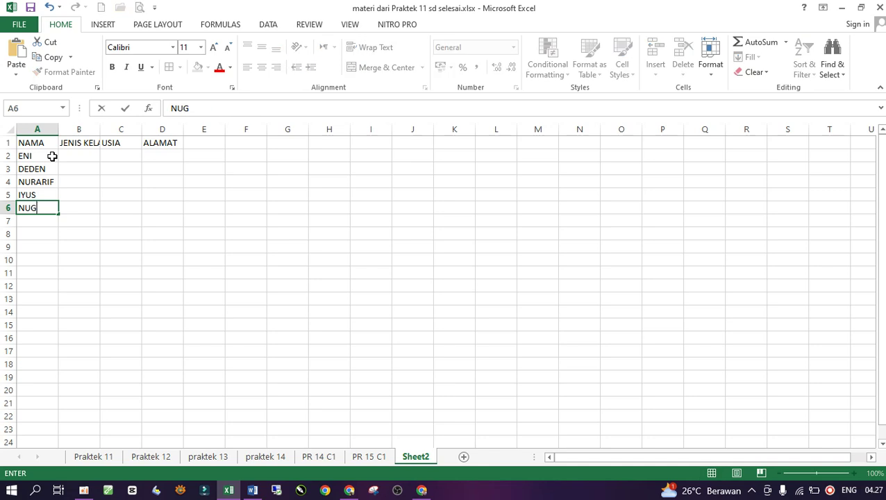
{"action": "type", "text": "ROHO"}
{"action": "key", "text": "Return"}
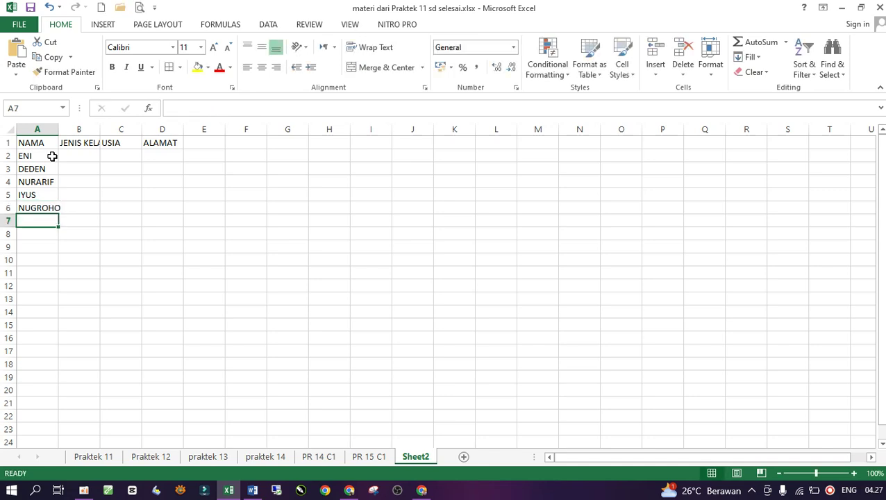
Step: Enter five more people's names in cells A7 to A11 of the NAMA column
{"action": "type", "text": "DIAH"}
{"action": "key", "text": "Return"}
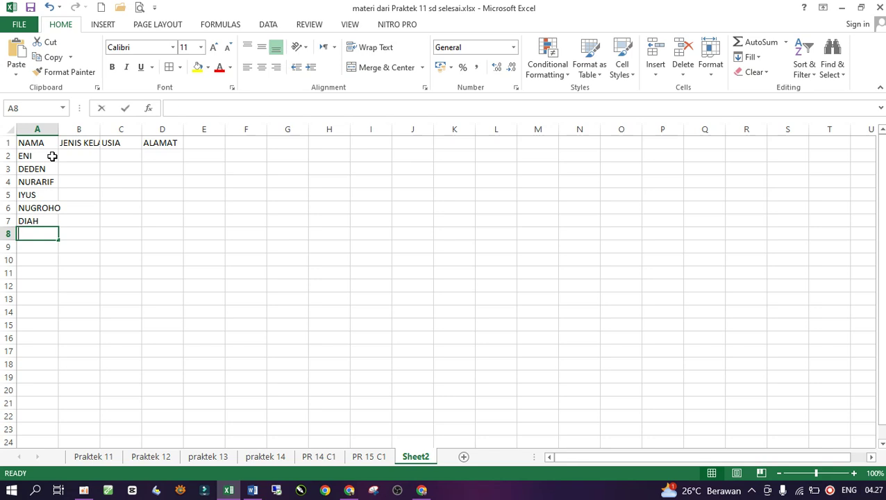
{"action": "type", "text": "GUSTIA"}
{"action": "key", "text": "Return"}
{"action": "type", "text": "O"}
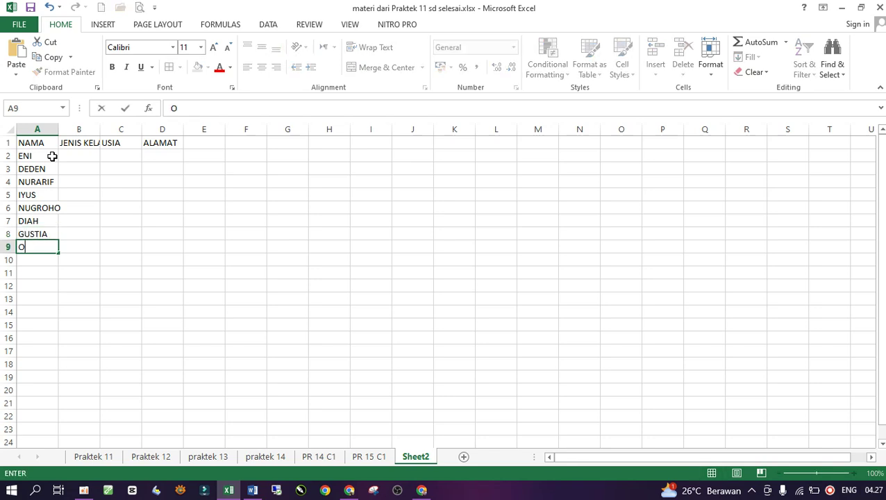
{"action": "type", "text": "LAY"}
{"action": "key", "text": "Return"}
{"action": "type", "text": "SITI"}
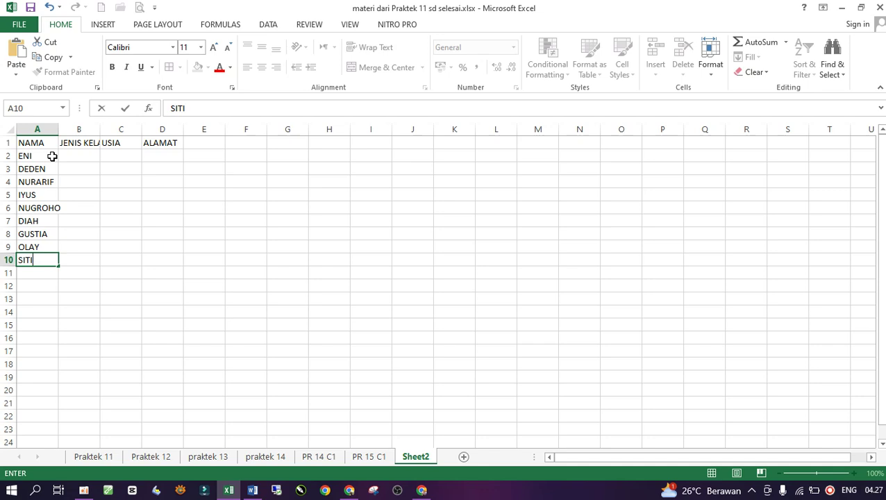
{"action": "key", "text": "Return"}
{"action": "key", "text": "Return"}
{"action": "key", "text": "Up"}
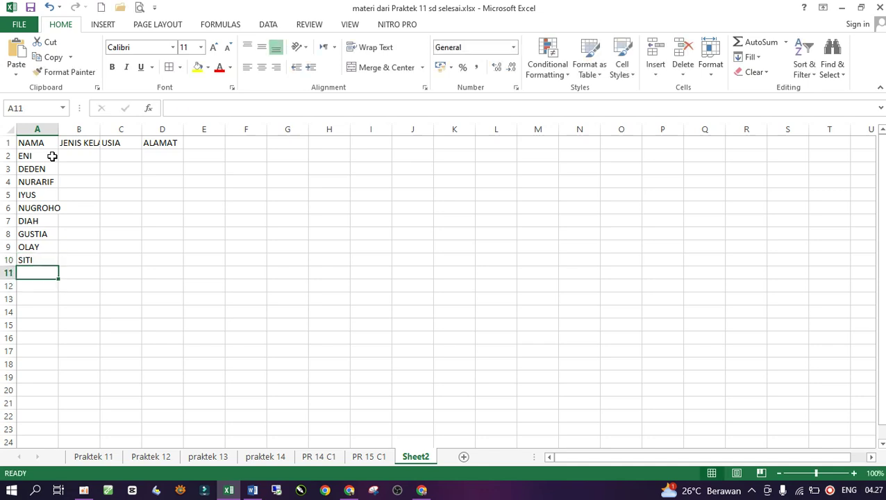
{"action": "type", "text": "BRAM"}
{"action": "key", "text": "Tab"}
Step: Enter PEREMPUAN in B2 and LAKI-LAKI in B3 of the JENIS KELAMIN column
{"action": "key", "text": "Up"}
{"action": "key", "text": "Up"}
{"action": "key", "text": "Up"}
{"action": "key", "text": "Up"}
{"action": "key", "text": "Up"}
{"action": "key", "text": "Up"}
{"action": "key", "text": "Up"}
{"action": "key", "text": "Up"}
{"action": "key", "text": "Up"}
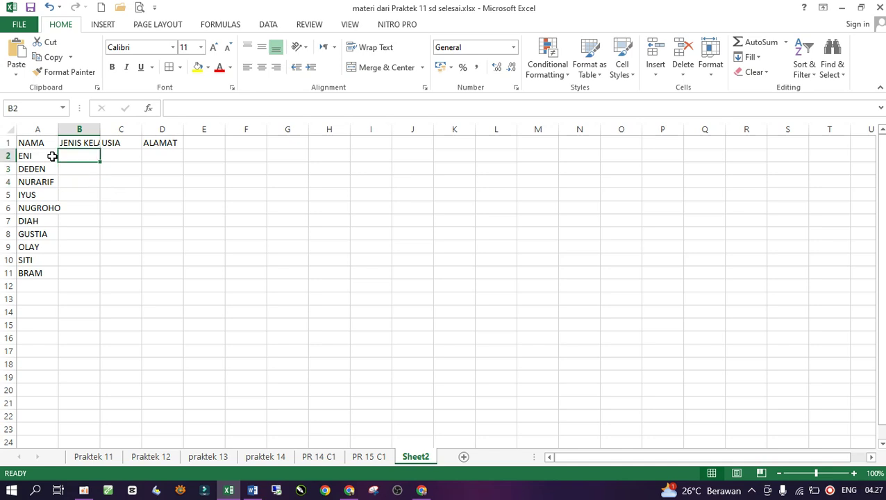
{"action": "type", "text": "PEREMPUAN"}
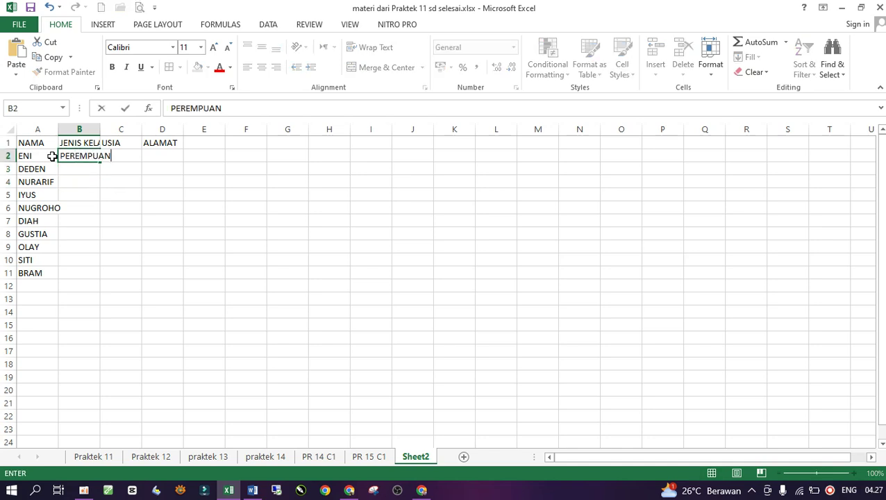
{"action": "key", "text": "Return"}
{"action": "type", "text": "LAKI"}
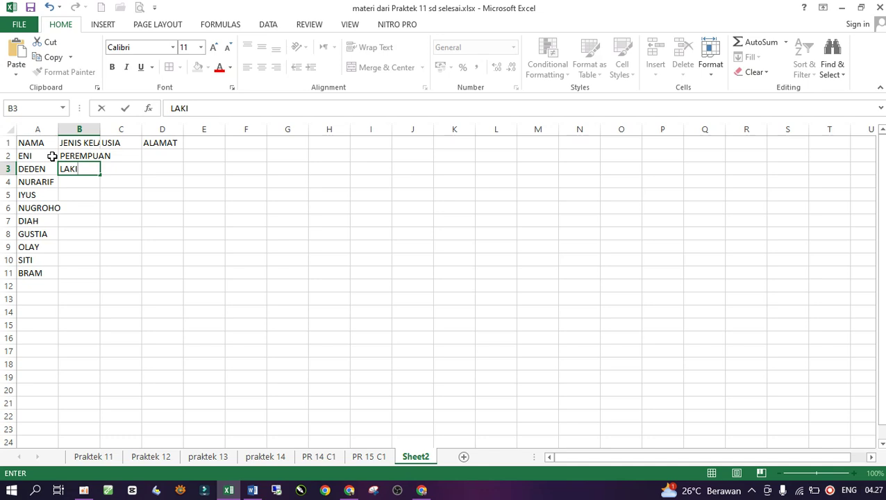
{"action": "type", "text": "-LAKI"}
{"action": "key", "text": "Return"}
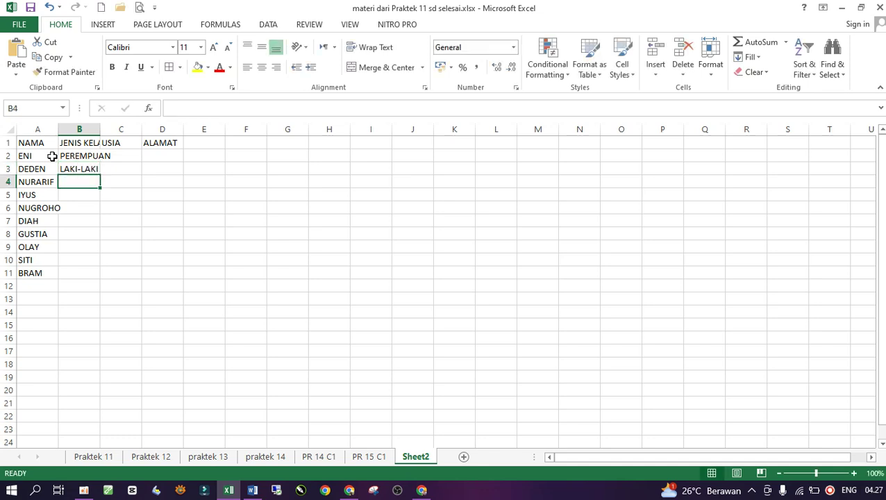
Step: Widen columns A and B to fit their text and enter LAKI-LAKI in cells B4 to B6
{"action": "left_click_drag", "start_coordinate": [59, 129], "coordinate": [139, 131]}
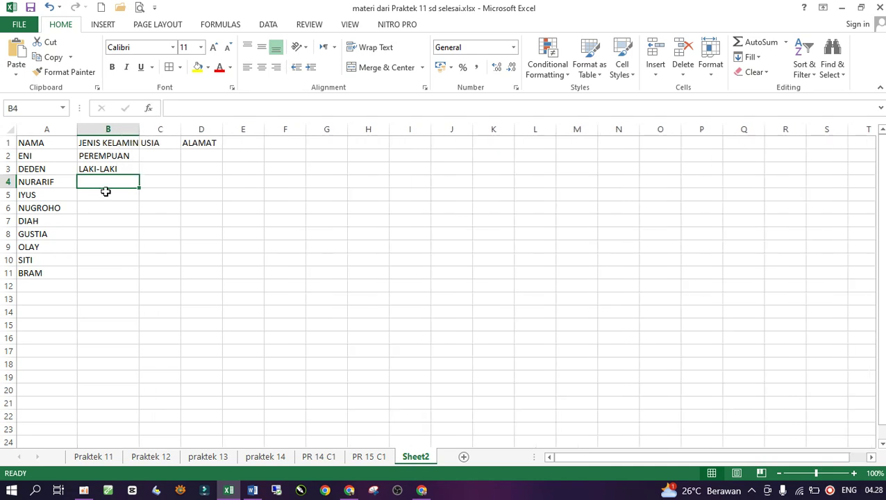
{"action": "type", "text": "LAKI-LAKI"}
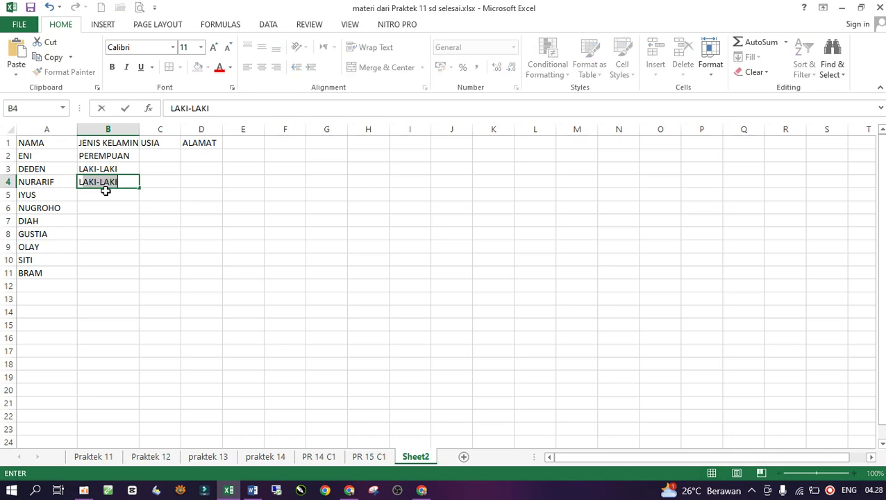
{"action": "key", "text": "Return"}
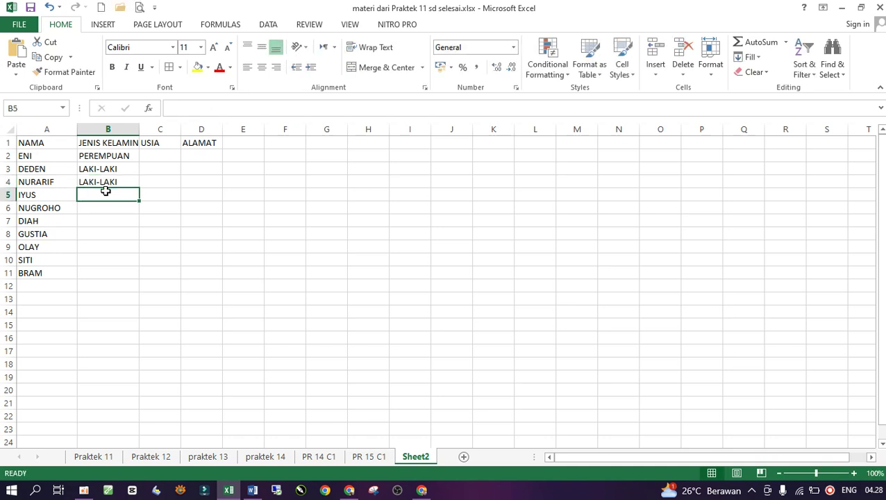
{"action": "type", "text": "LAKI-LAKI"}
{"action": "key", "text": "Return"}
{"action": "type", "text": "LAKI"}
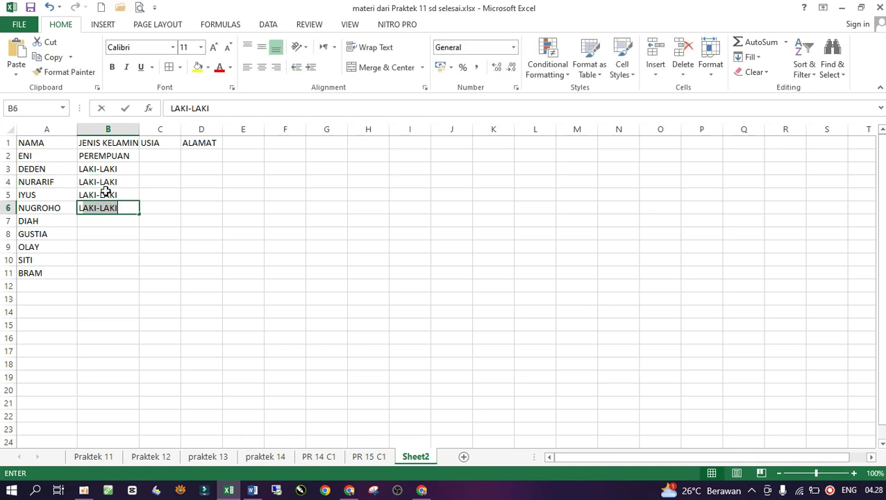
{"action": "key", "text": "Return"}
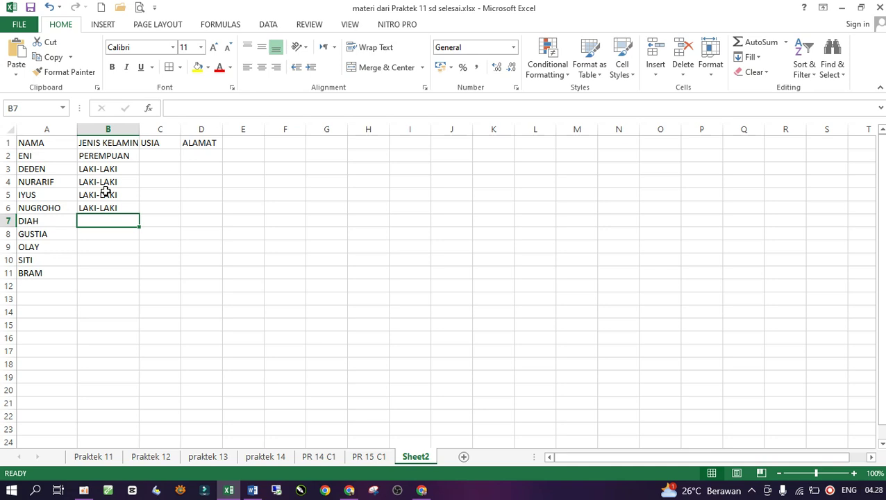
Step: Complete the JENIS KELAMIN column with PEREMPUAN in B7, B8 and B10 and LAKI-LAKI in B9 and B11
{"action": "type", "text": "PEREMPUAN"}
{"action": "key", "text": "Return"}
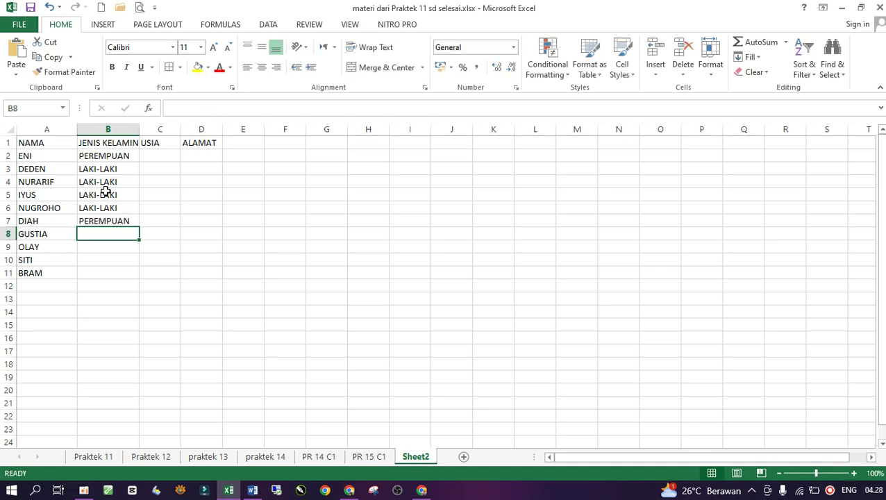
{"action": "type", "text": "P"}
{"action": "key", "text": "Return"}
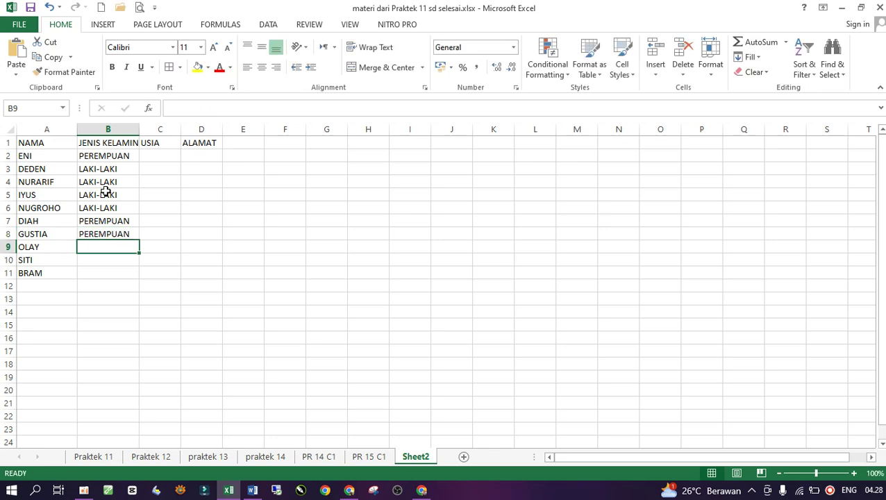
{"action": "type", "text": "L"}
{"action": "key", "text": "Return"}
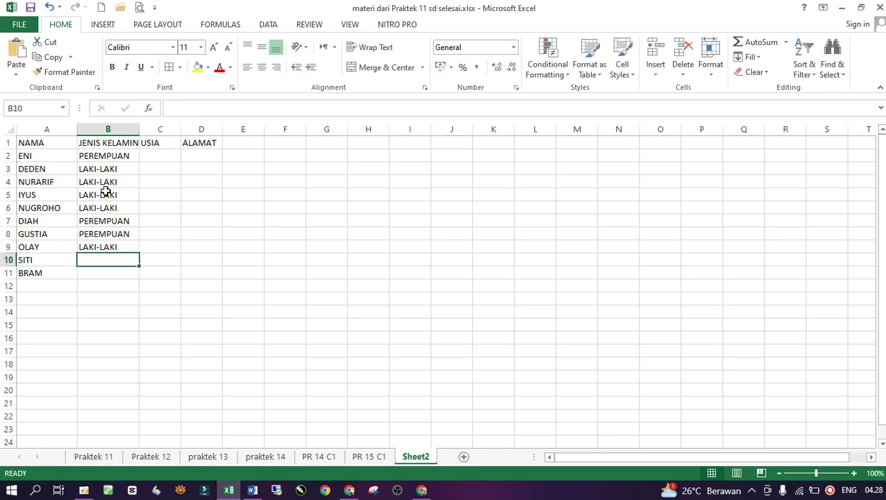
{"action": "type", "text": "P"}
{"action": "key", "text": "Return"}
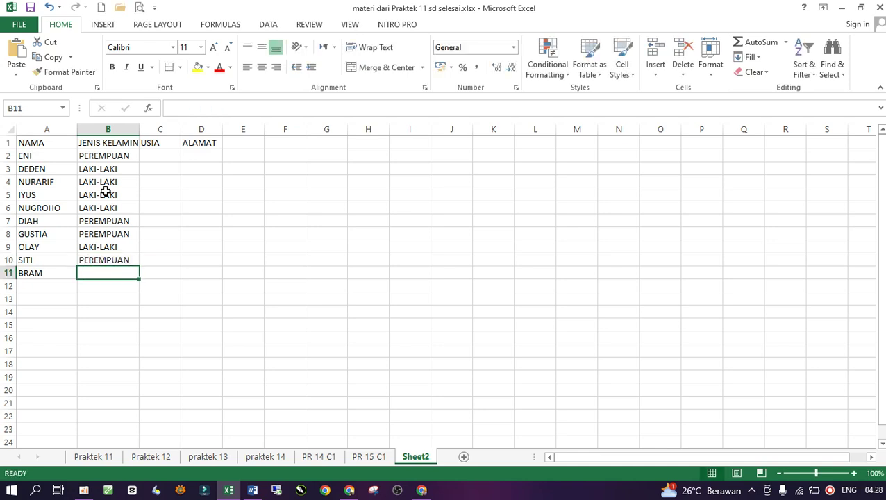
{"action": "type", "text": "L"}
{"action": "key", "text": "Return"}
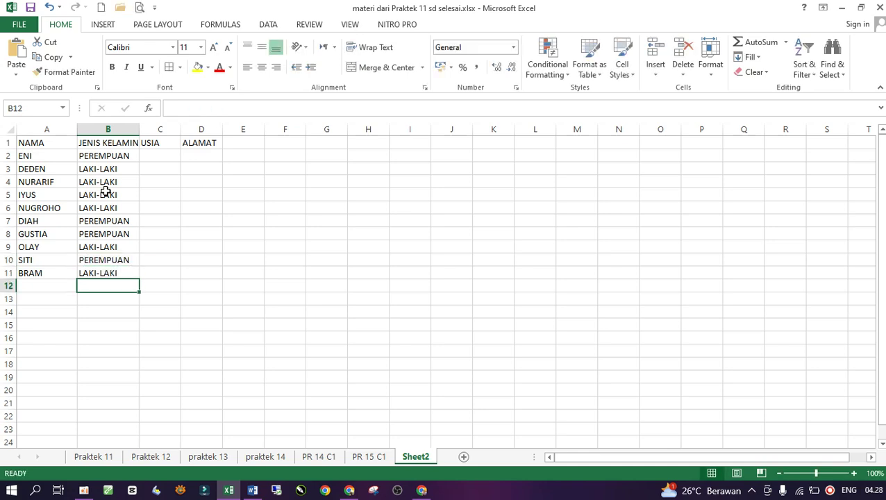
Step: Enter the ages 28, 26, 32 and 35 in cells C2 to C5 of the USIA column
{"action": "left_click", "coordinate": [160, 153]}
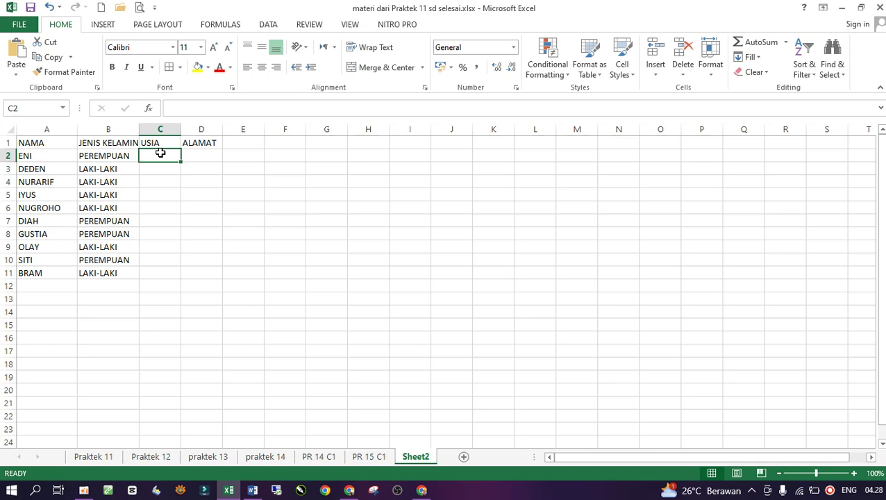
{"action": "type", "text": "28"}
{"action": "key", "text": "Return"}
{"action": "type", "text": "26"}
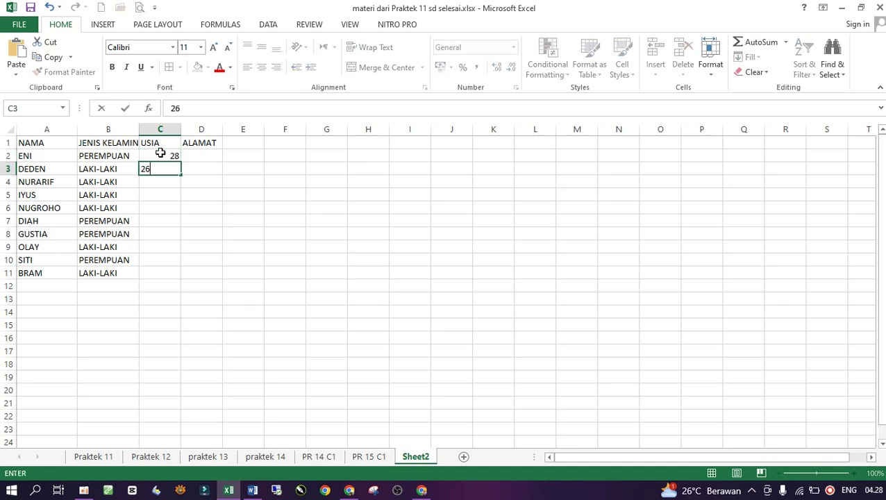
{"action": "key", "text": "Return"}
{"action": "type", "text": "32"}
{"action": "key", "text": "Return"}
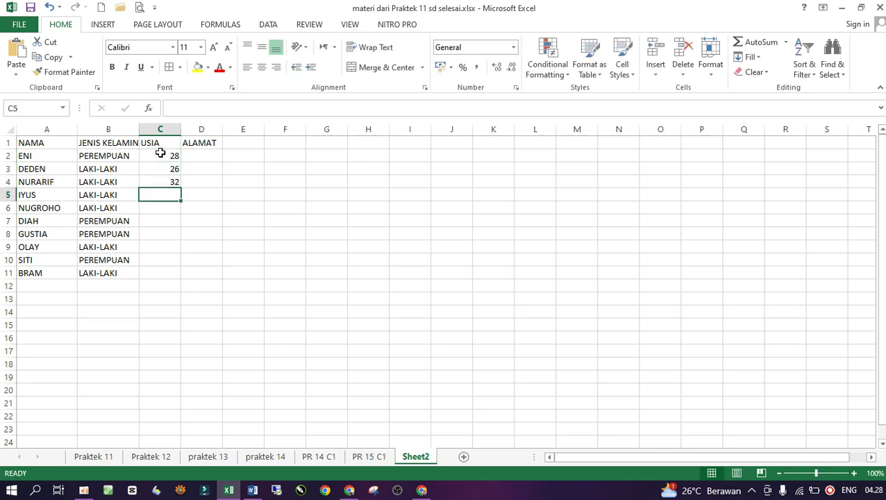
{"action": "type", "text": "35"}
{"action": "key", "text": "Return"}
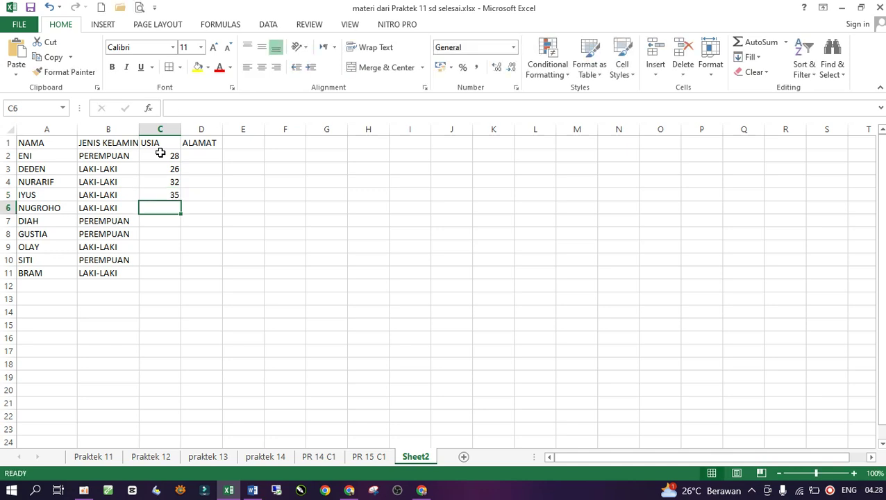
Step: Complete the USIA column with the ages 42, 32, 22, 18, 36 and 35 in cells C6 to C11
{"action": "type", "text": "42"}
{"action": "key", "text": "Return"}
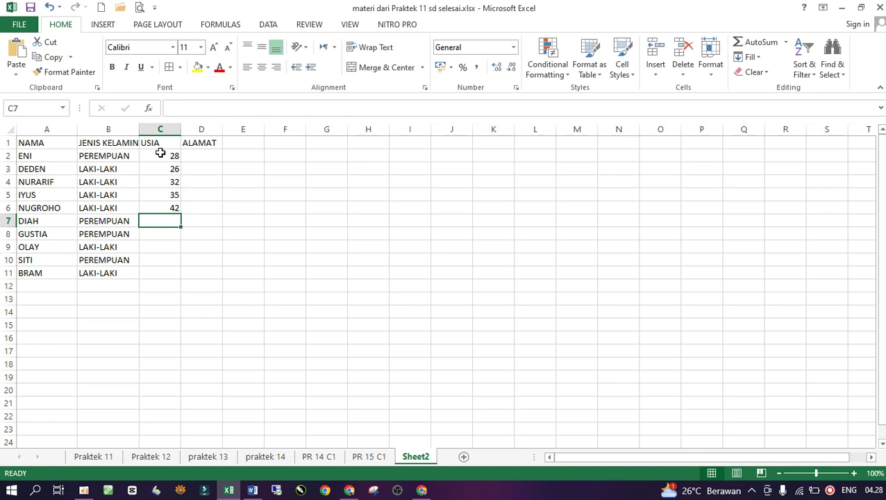
{"action": "type", "text": "32"}
{"action": "key", "text": "Return"}
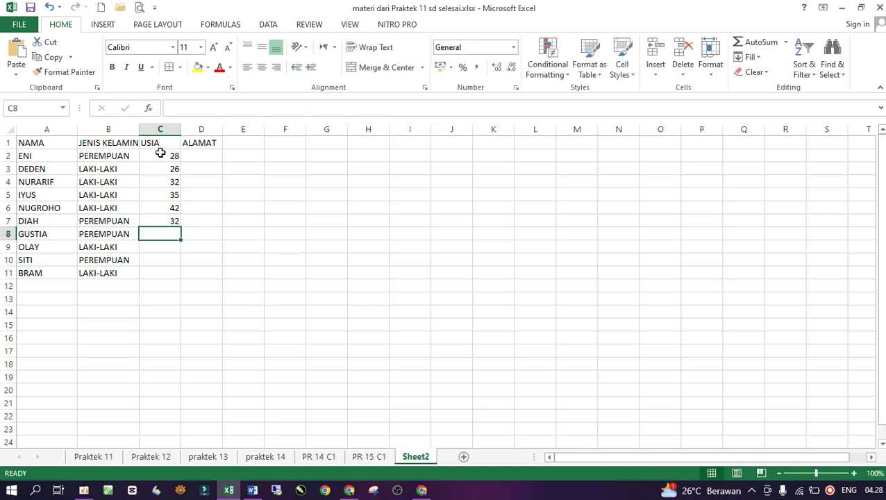
{"action": "type", "text": "22"}
{"action": "key", "text": "Return"}
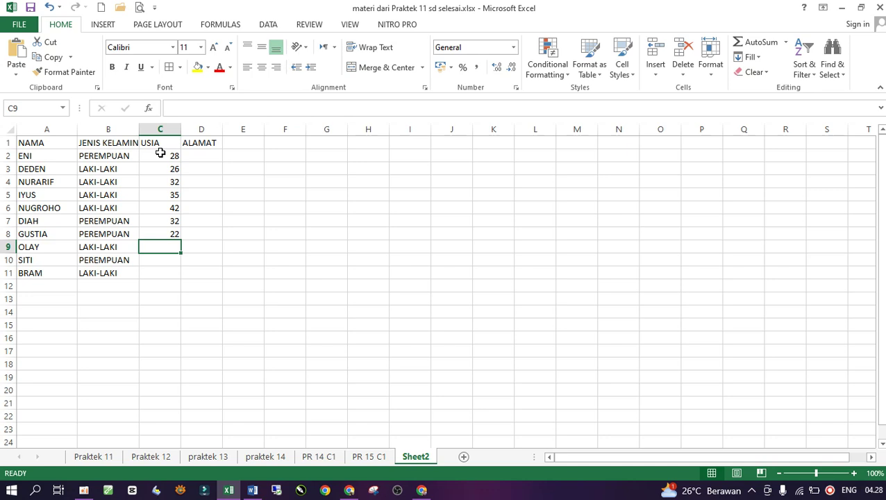
{"action": "type", "text": "18"}
{"action": "key", "text": "Return"}
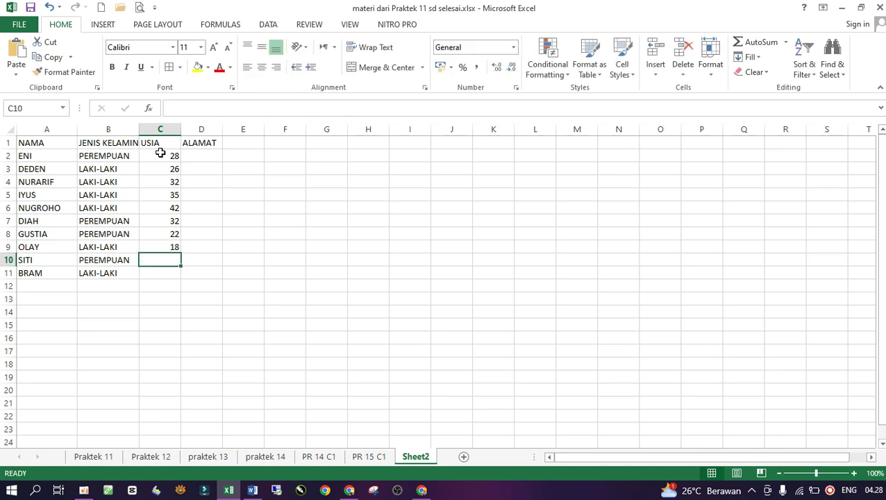
{"action": "type", "text": "36"}
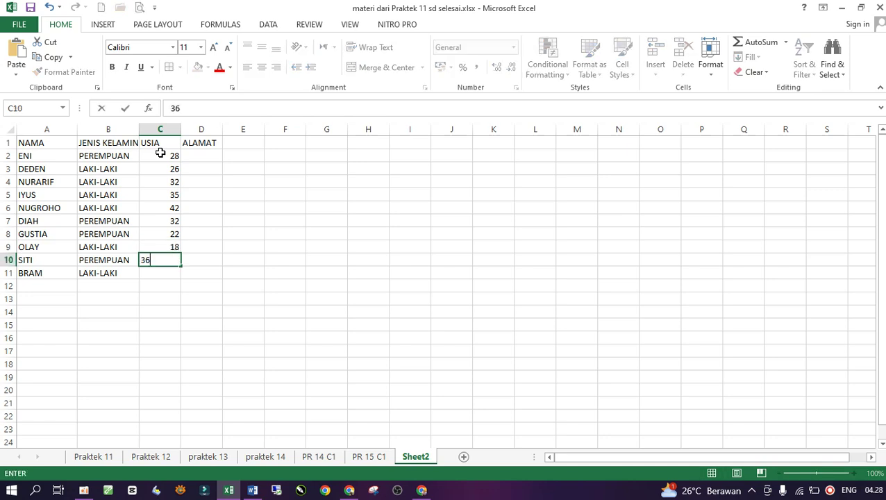
{"action": "key", "text": "Return"}
{"action": "type", "text": "35"}
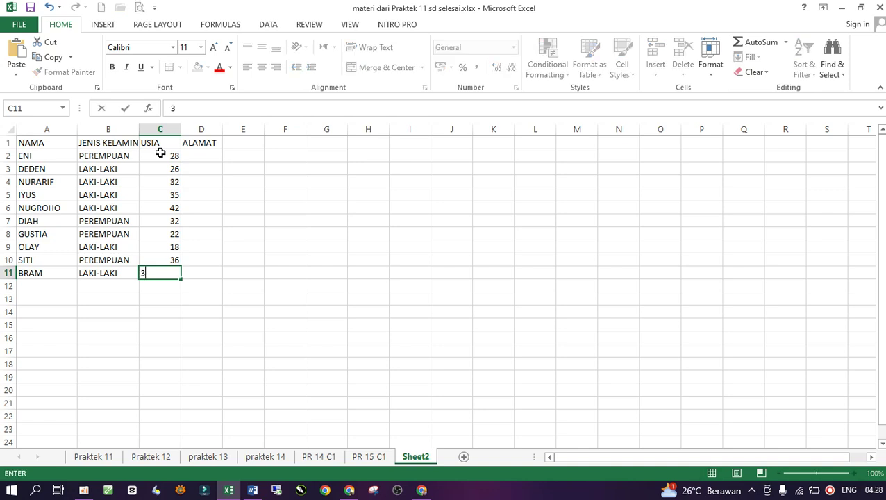
{"action": "key", "text": "Tab"}
Step: Widen column D and enter KUNINGAN in D2 and ARCAMANIK in D3 of the ALAMAT column
{"action": "key", "text": "Up"}
{"action": "key", "text": "Up"}
{"action": "key", "text": "Up"}
{"action": "key", "text": "Up"}
{"action": "key", "text": "Up"}
{"action": "key", "text": "Up"}
{"action": "key", "text": "Up"}
{"action": "key", "text": "Up"}
{"action": "key", "text": "Up"}
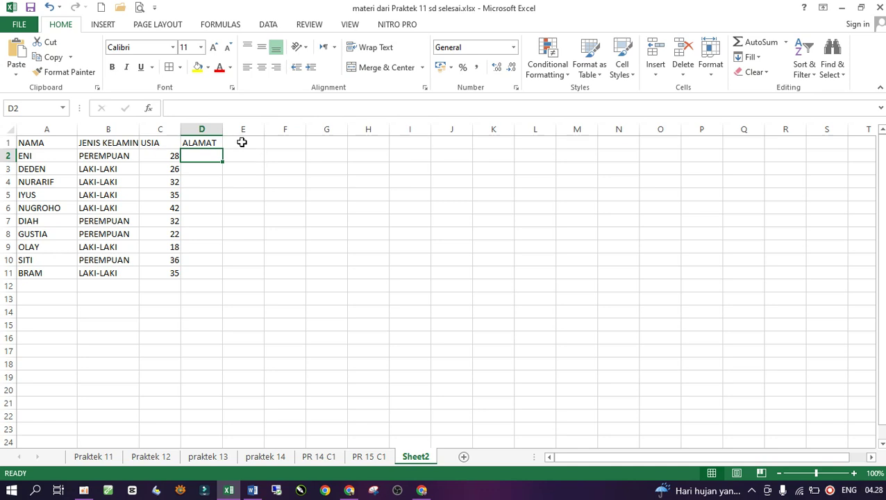
{"action": "left_click_drag", "start_coordinate": [222, 129], "coordinate": [318, 128]}
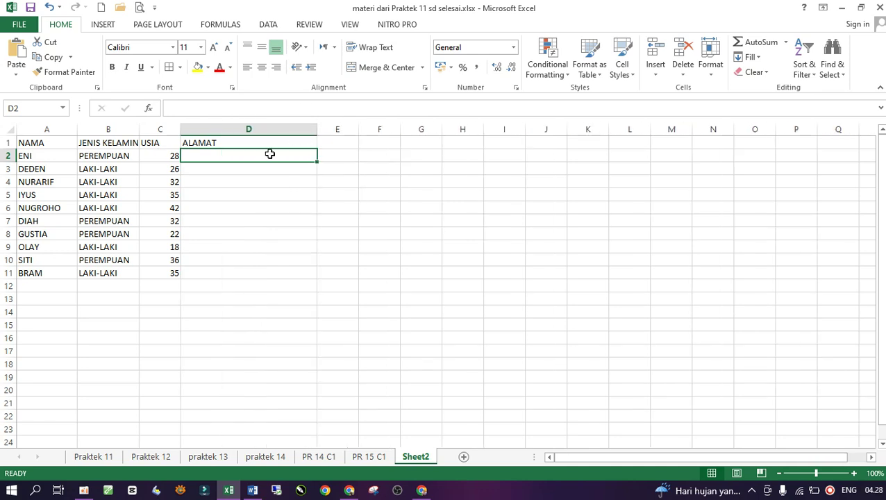
{"action": "type", "text": "K"}
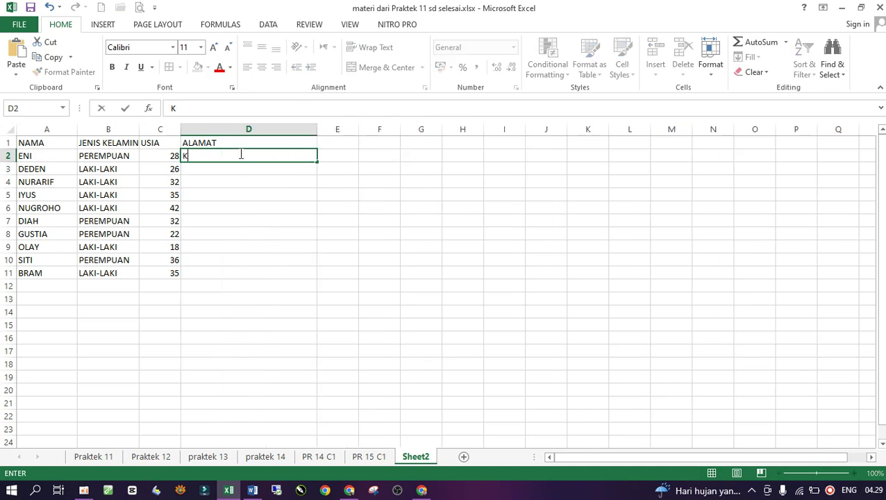
{"action": "type", "text": "UNINGAN"}
{"action": "key", "text": "Return"}
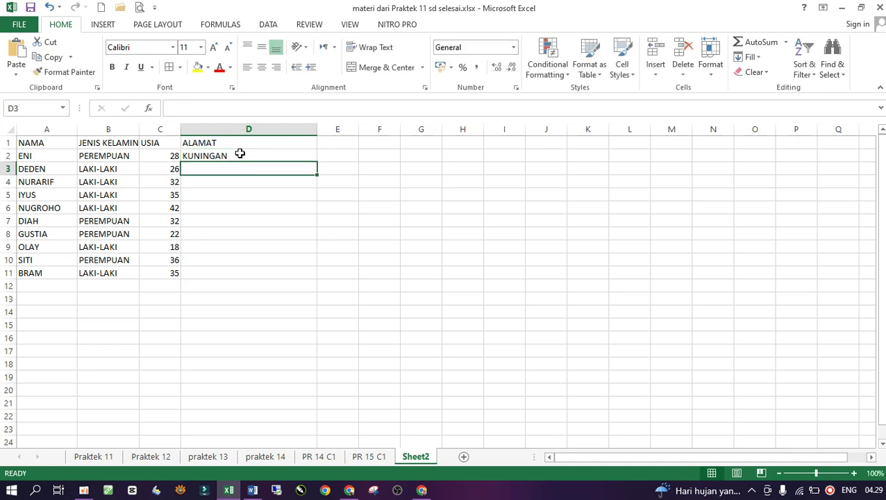
{"action": "type", "text": "ARCAMANIK"}
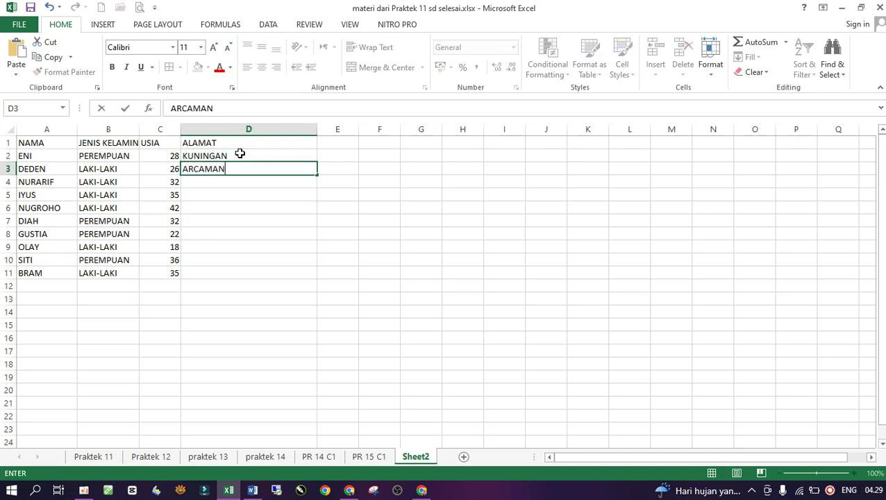
{"action": "key", "text": "Return"}
Step: Enter CIJERAH, MARGAHAYU and CICADAS in cells D4 to D6 of the ALAMAT column
{"action": "type", "text": "CIJERAH"}
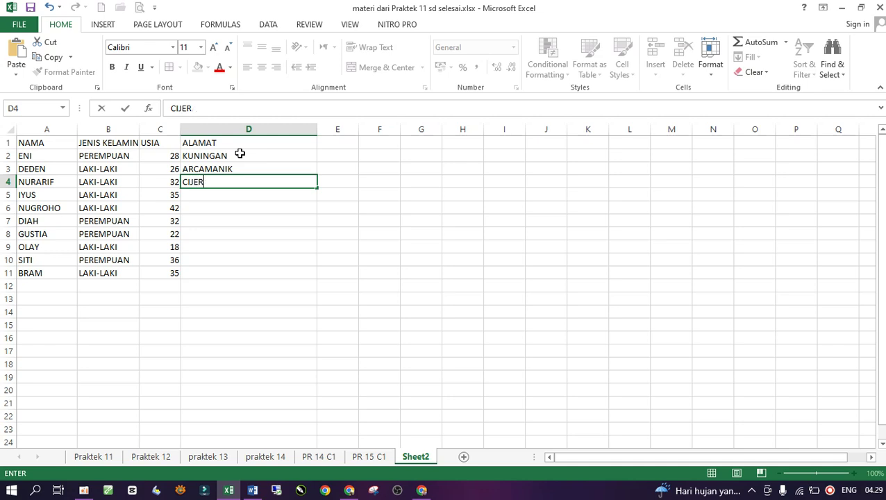
{"action": "key", "text": "ctrl+Return"}
{"action": "key", "text": "Return"}
{"action": "type", "text": "MARHA"}
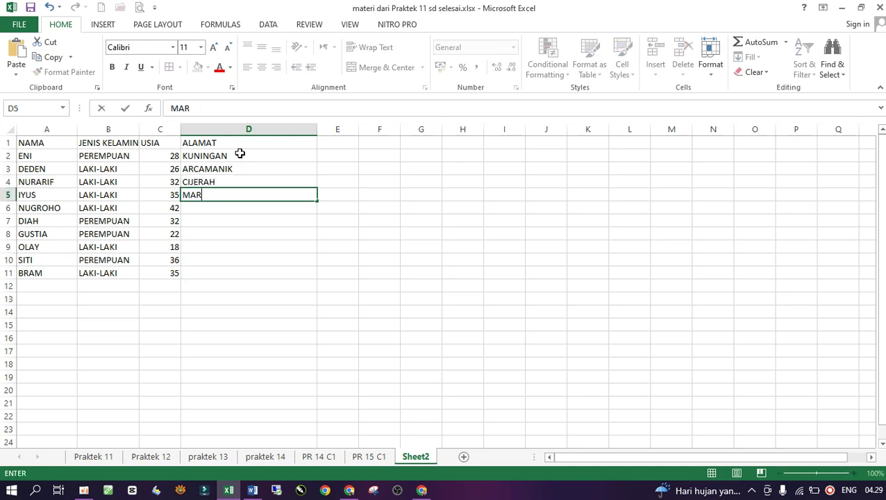
{"action": "key", "text": "BackSpace"}
{"action": "key", "text": "BackSpace"}
{"action": "type", "text": "GAHAYU"}
{"action": "key", "text": "Return"}
{"action": "type", "text": "CICADA"}
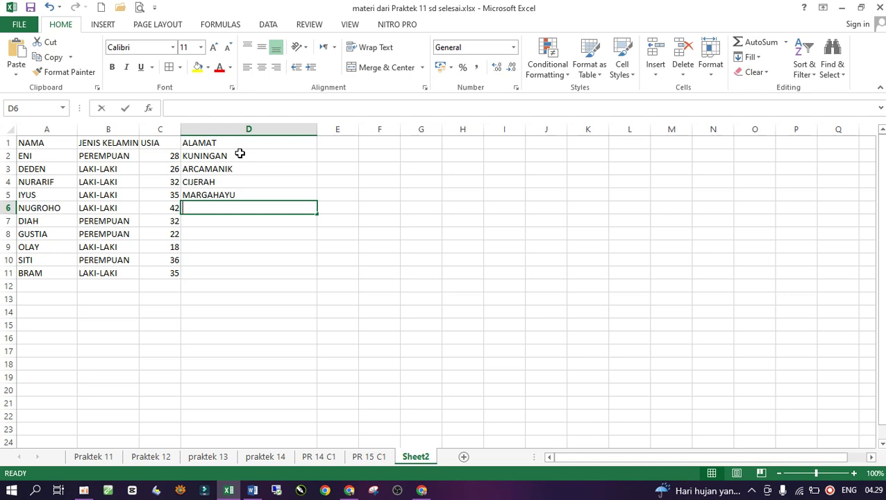
{"action": "type", "text": "S"}
{"action": "key", "text": "Return"}
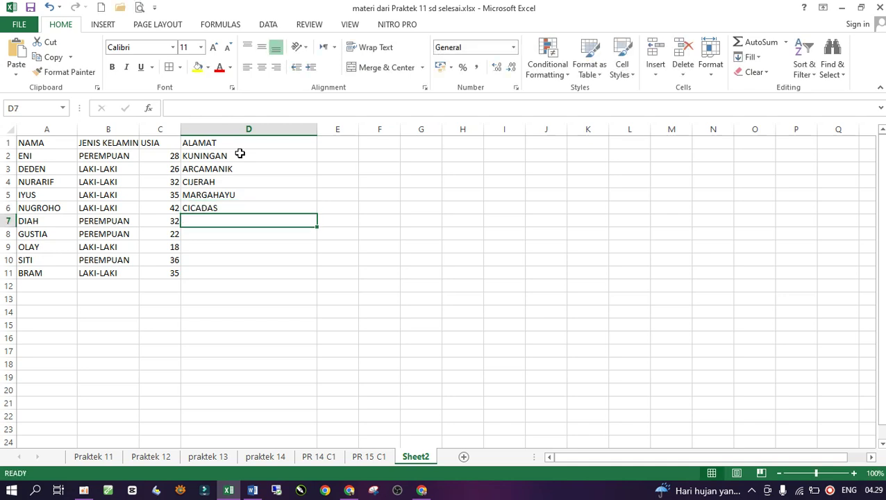
Step: Enter CIMAHI, CIPEUNDEUY and LAS VEGAS in cells D7 to D9 of the ALAMAT column
{"action": "type", "text": "CIMAHI"}
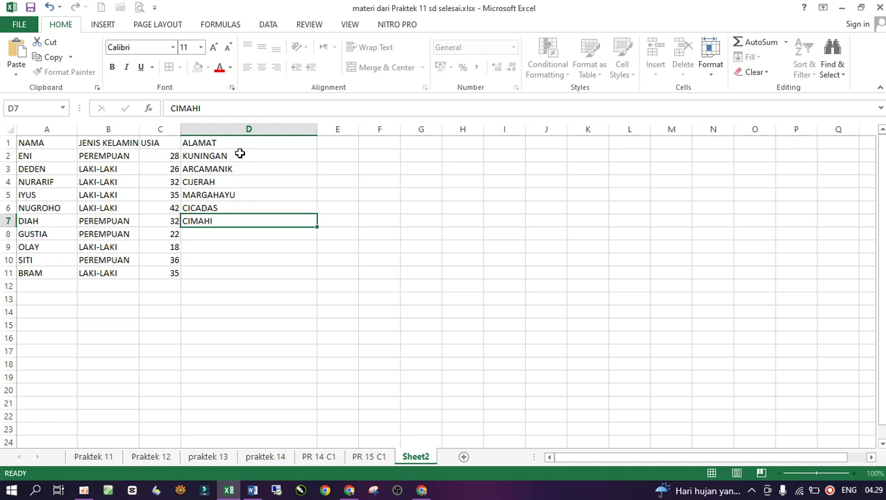
{"action": "key", "text": "Return"}
{"action": "type", "text": "CIP"}
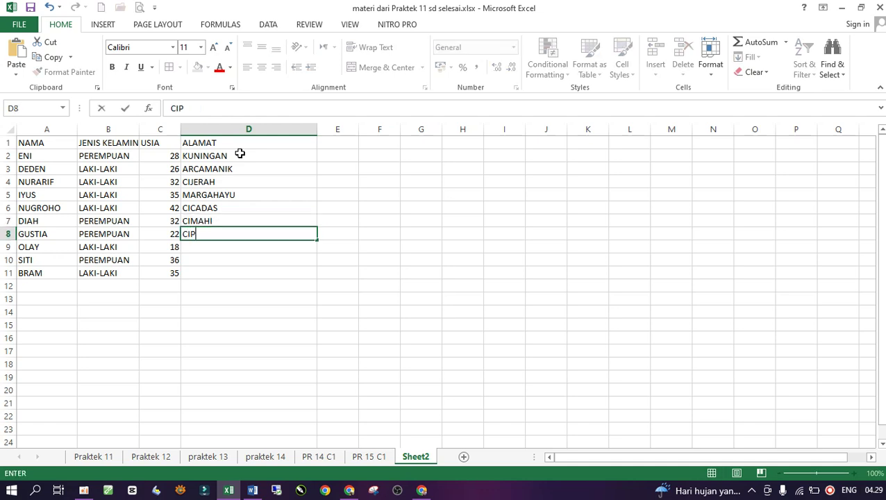
{"action": "type", "text": "EUNDEY"}
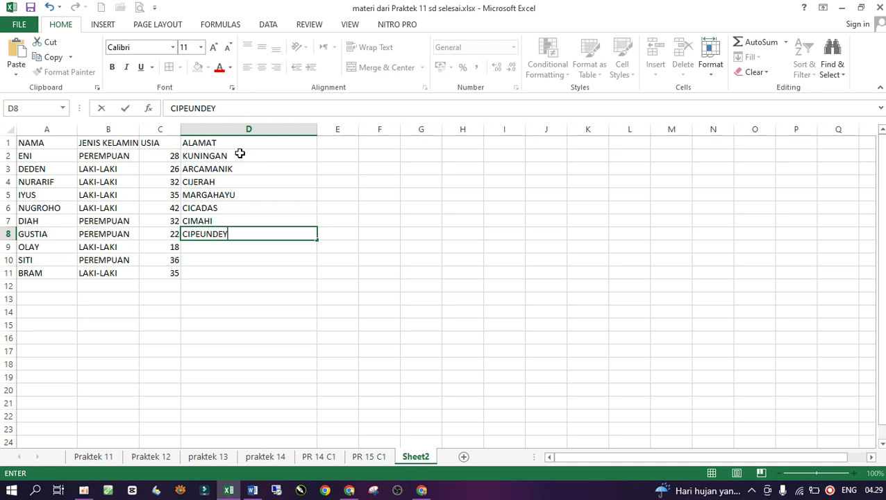
{"action": "key", "text": "BackSpace"}
{"action": "type", "text": "UY"}
{"action": "key", "text": "Return"}
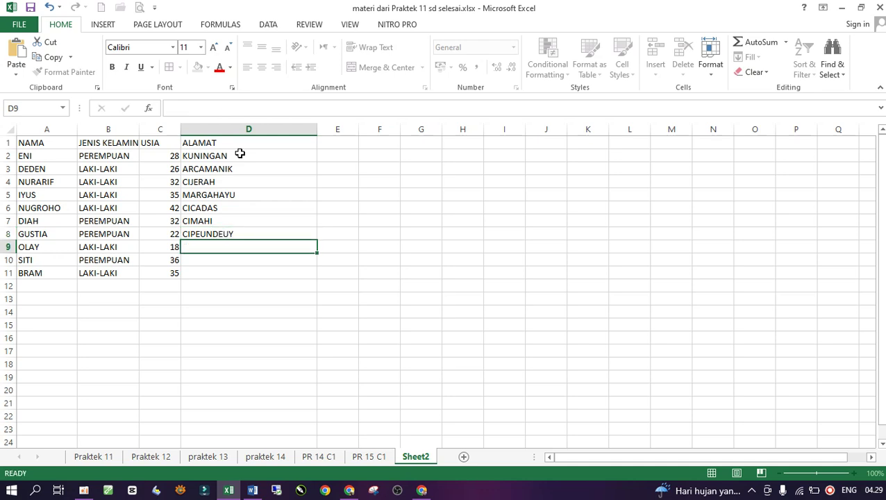
{"action": "type", "text": "LAS VEGAS"}
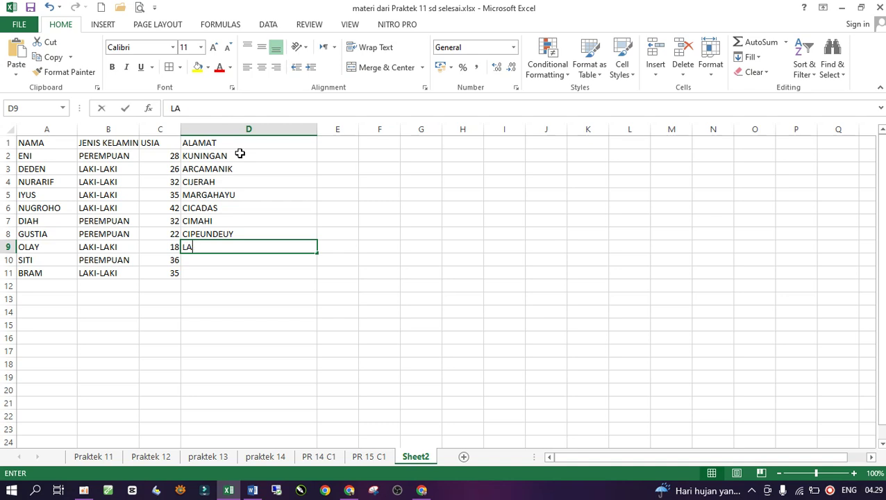
{"action": "key", "text": "Return"}
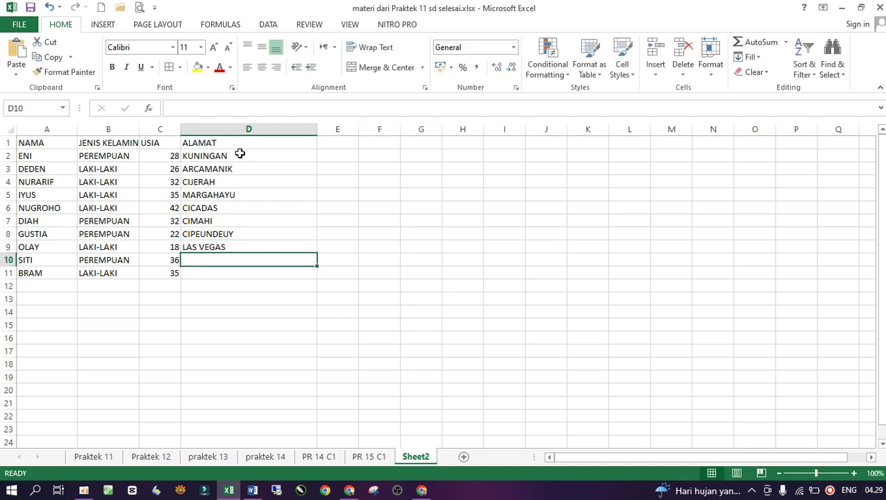
Step: Complete the ALAMAT column with KOPO in D10 and MARGAHAYU in D11
{"action": "type", "text": "KOPO"}
{"action": "key", "text": "Return"}
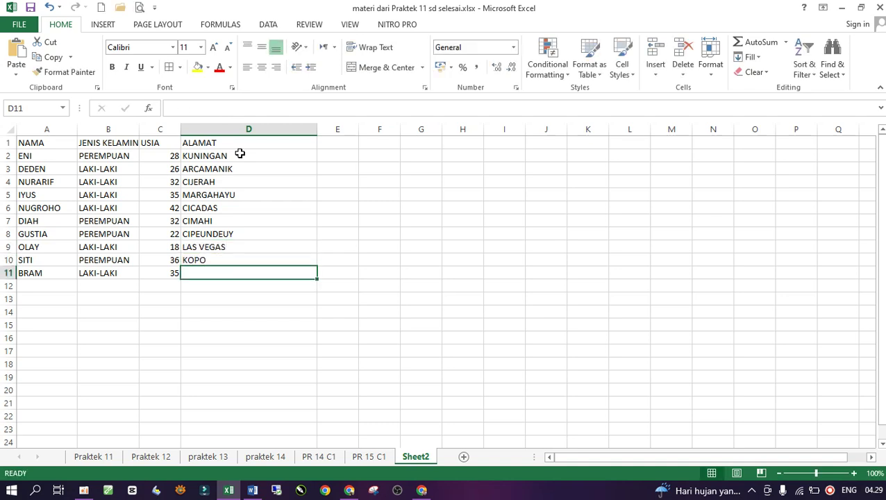
{"action": "type", "text": "MARA"}
{"action": "key", "text": "BackSpace"}
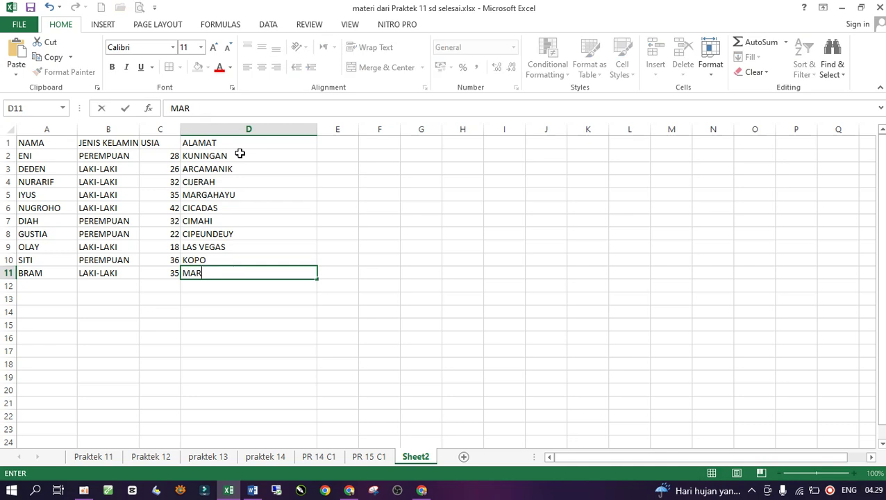
{"action": "type", "text": "GAHAYU"}
{"action": "key", "text": "Return"}
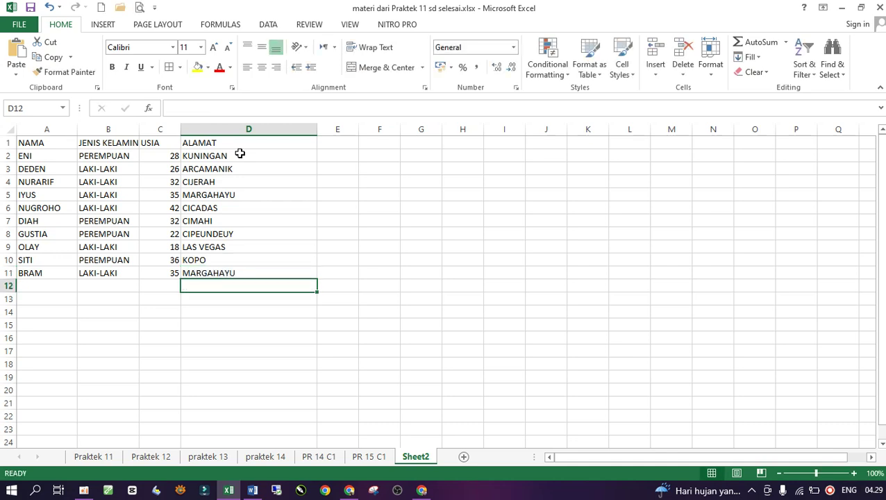
Step: Apply all borders to the table A1:D11 and turn on filtering for the header row A1:D1
{"action": "left_click_drag", "start_coordinate": [54, 140], "coordinate": [277, 275]}
{"action": "left_click", "coordinate": [423, 231]}
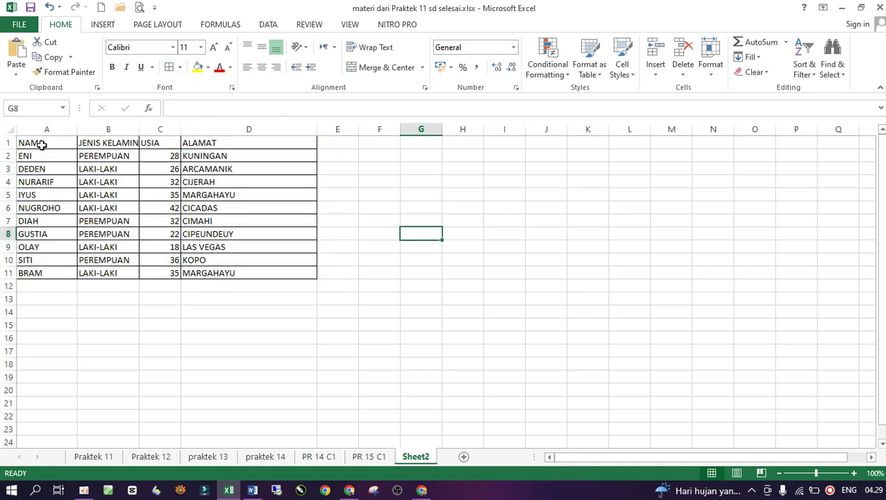
{"action": "left_click_drag", "start_coordinate": [39, 143], "coordinate": [226, 143]}
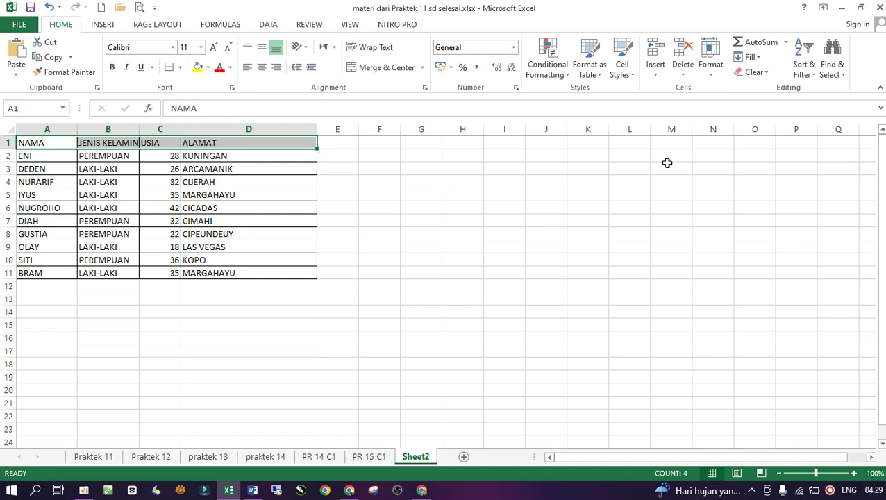
{"action": "left_click", "coordinate": [803, 71]}
{"action": "left_click", "coordinate": [809, 136]}
{"action": "left_click", "coordinate": [463, 221]}
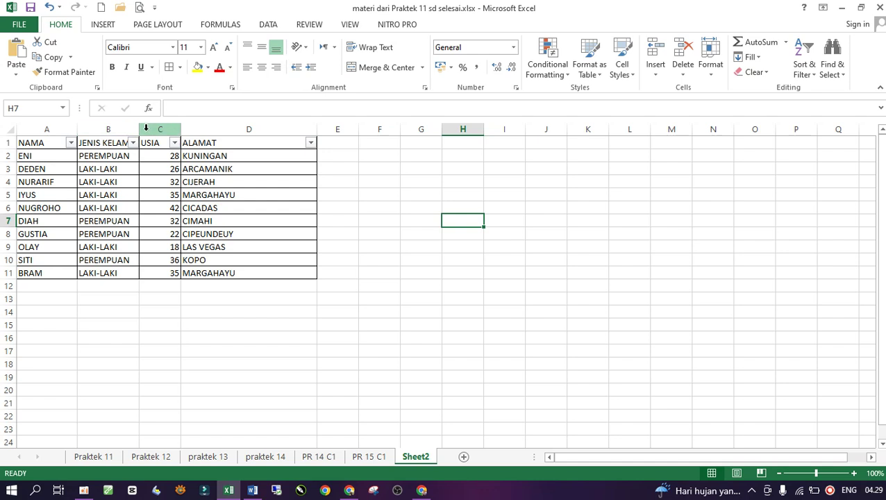
Step: Widen columns B and C so their headings fit beside the filter arrows, and sort the table by NAMA from A to Z
{"action": "left_click_drag", "start_coordinate": [139, 128], "coordinate": [225, 132]}
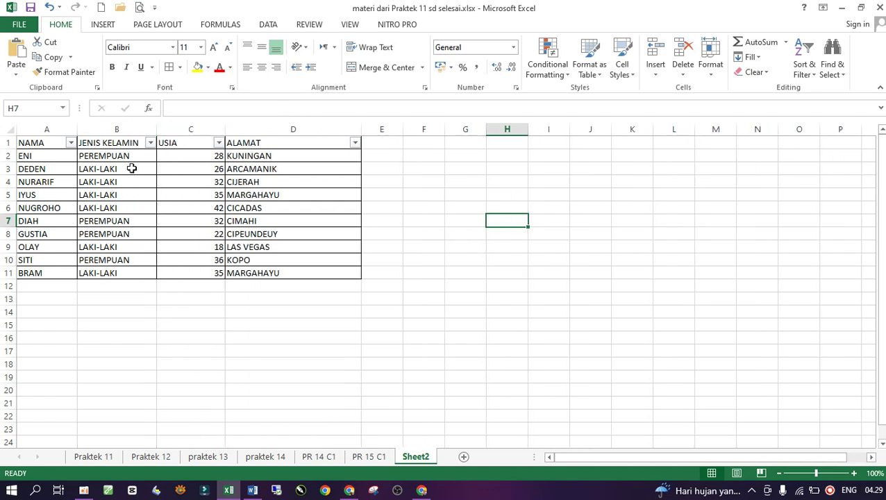
{"action": "left_click", "coordinate": [71, 142]}
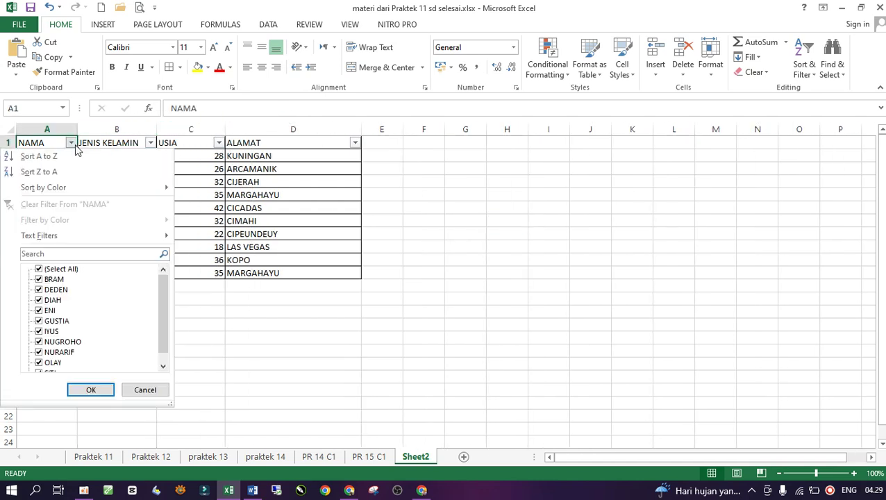
{"action": "left_click", "coordinate": [39, 156]}
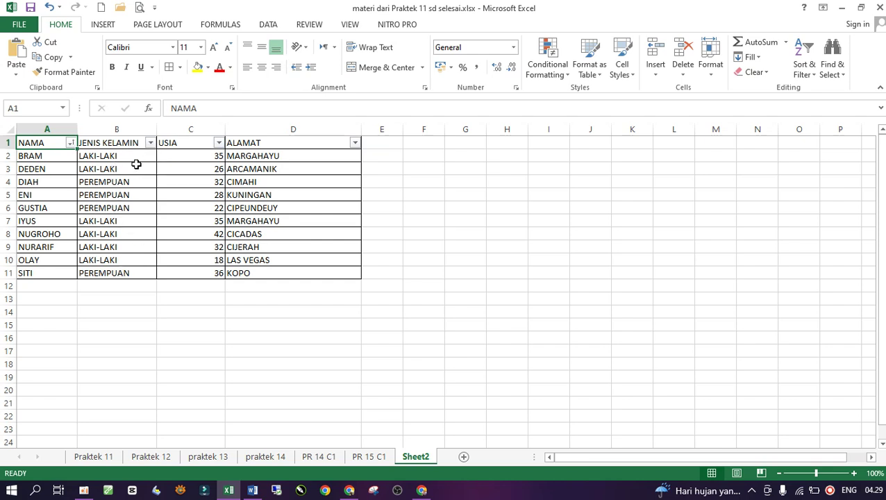
Step: Filter JENIS KELAMIN to show only LAKI-LAKI and sort the rows by USIA from smallest to largest
{"action": "left_click", "coordinate": [150, 143]}
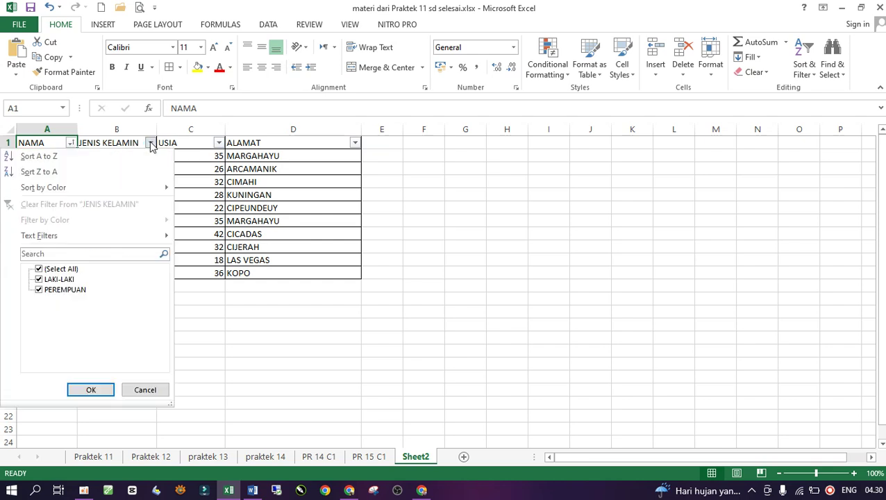
{"action": "left_click", "coordinate": [39, 270]}
{"action": "left_click", "coordinate": [40, 279]}
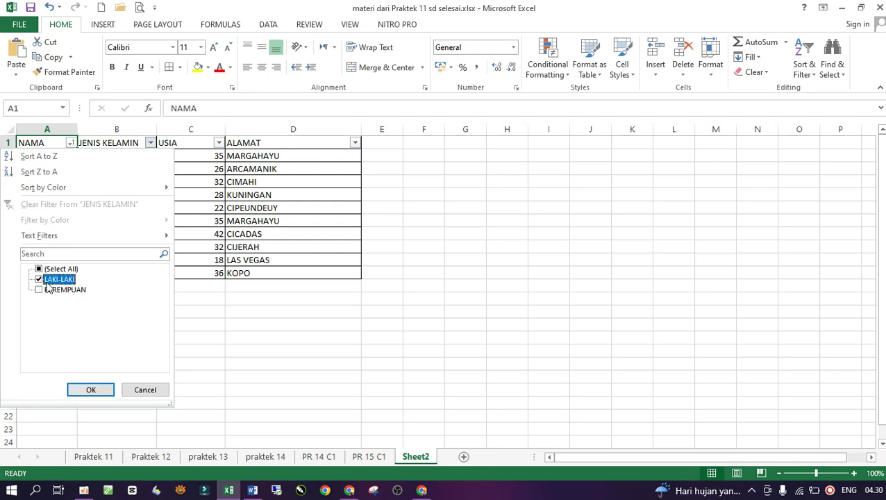
{"action": "left_click", "coordinate": [101, 391]}
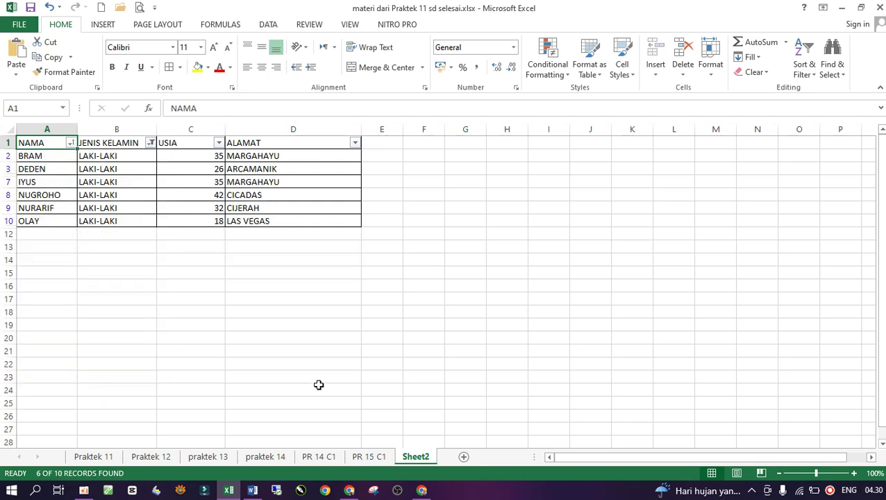
{"action": "left_click", "coordinate": [219, 143]}
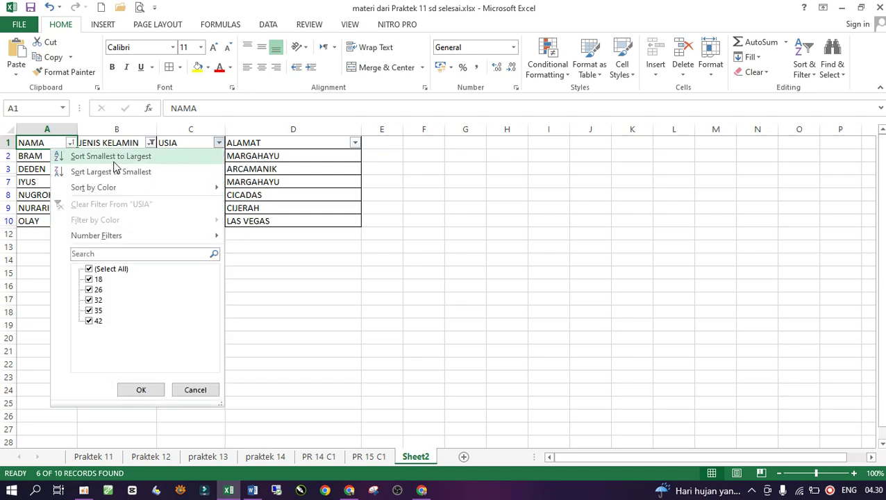
{"action": "left_click", "coordinate": [123, 157]}
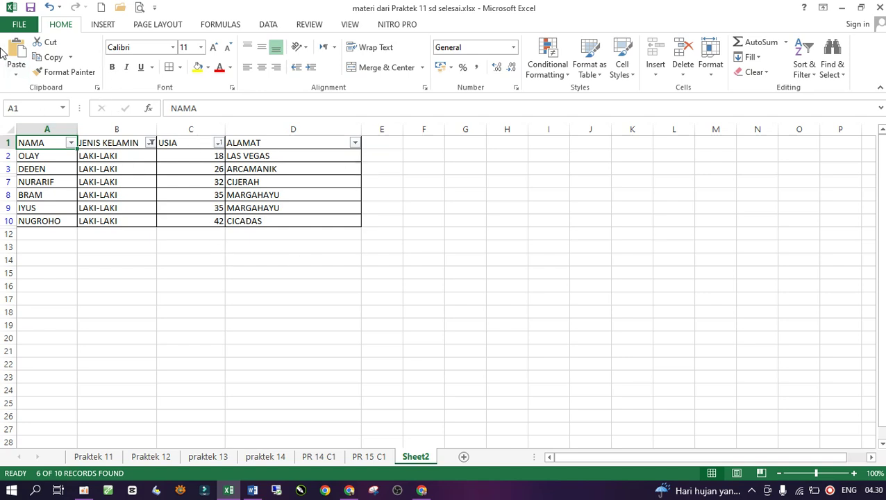
Step: Print the filtered LAKI-LAKI table to a PDF using the Microsoft Print to PDF printer
{"action": "left_click", "coordinate": [17, 25]}
{"action": "left_click", "coordinate": [32, 177]}
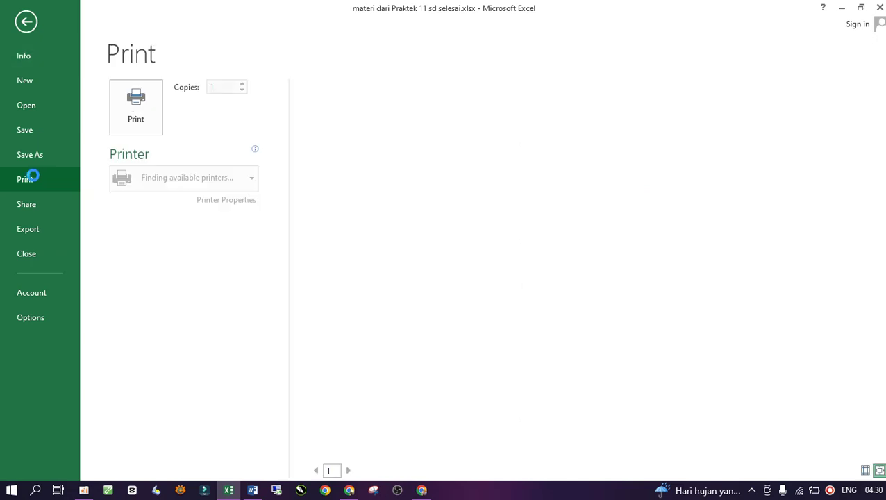
{"action": "left_click", "coordinate": [167, 185]}
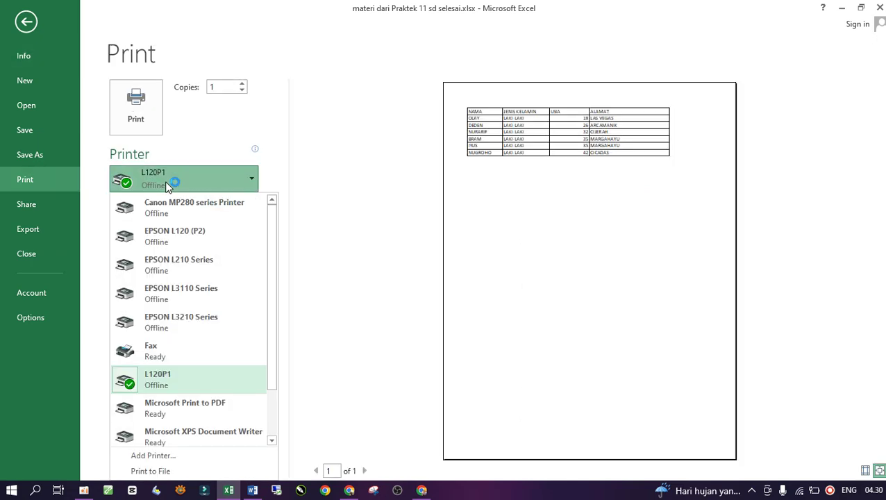
{"action": "left_click", "coordinate": [209, 407]}
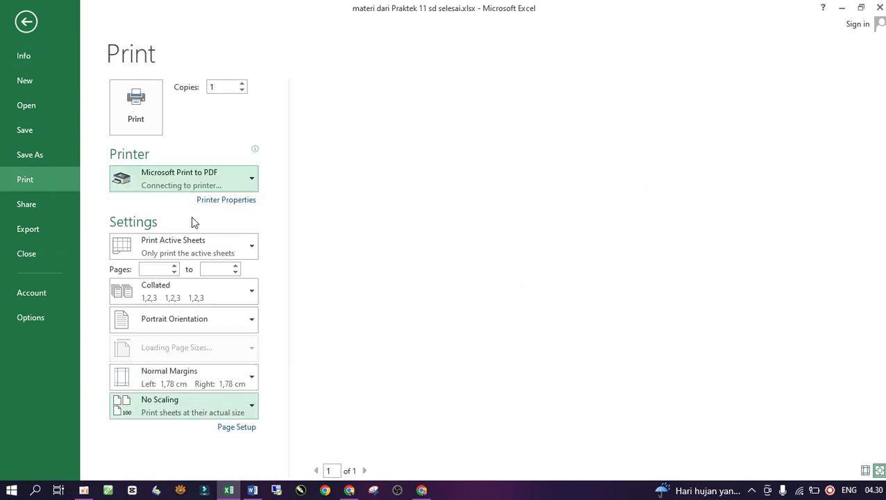
{"action": "left_click", "coordinate": [137, 110]}
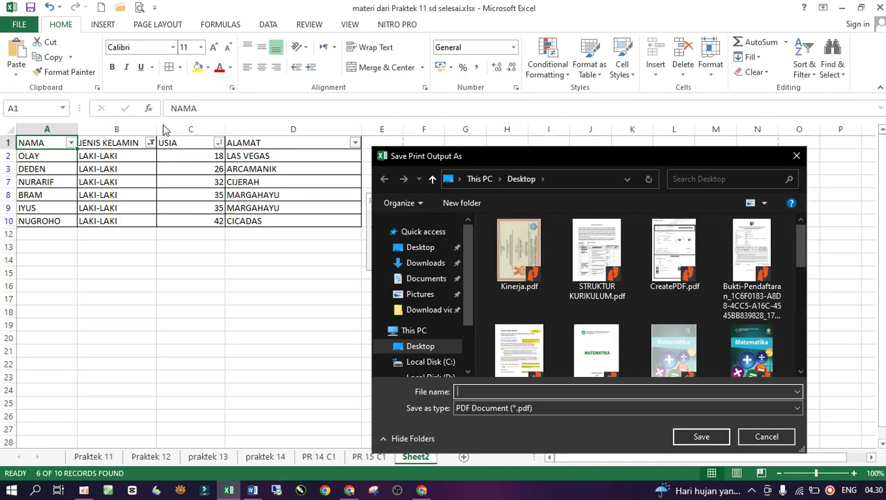
Step: Save the print output in the Documents folder as DATA LAKI LAKI URUT USIA
{"action": "left_click", "coordinate": [425, 263]}
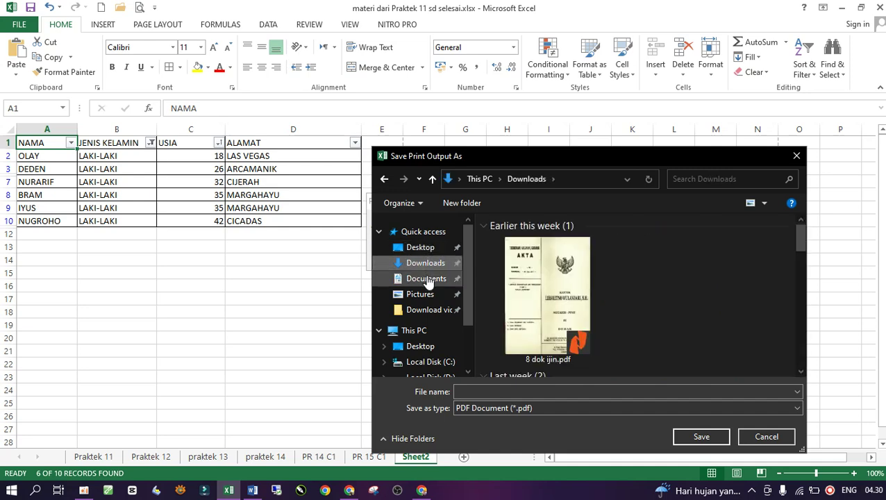
{"action": "left_click", "coordinate": [427, 278]}
{"action": "left_click", "coordinate": [514, 391]}
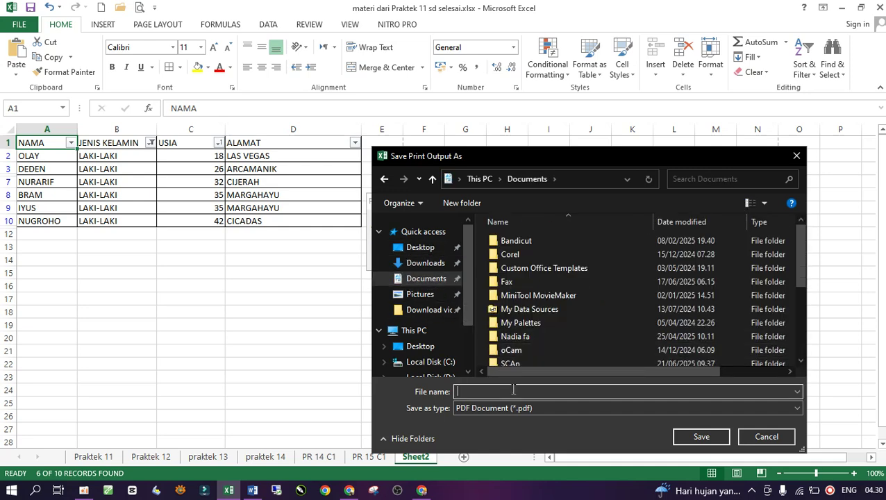
{"action": "type", "text": "DATA LAKI LAKI URUT US"}
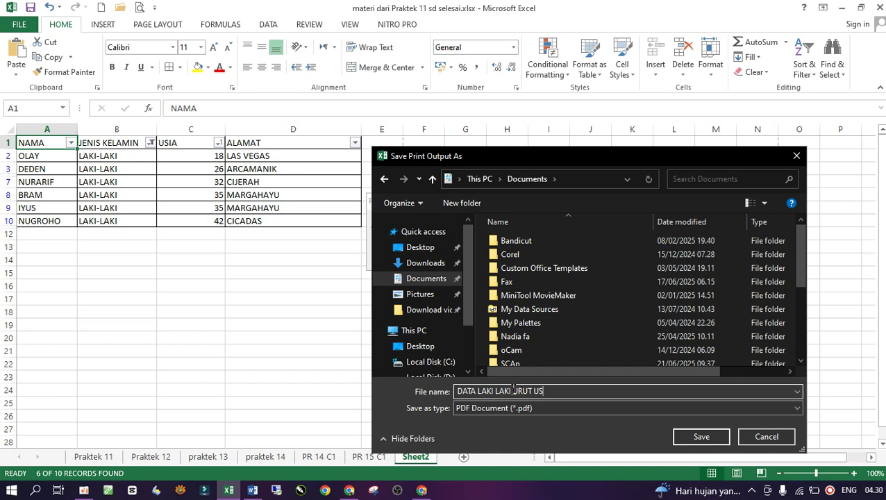
{"action": "key", "text": "Return"}
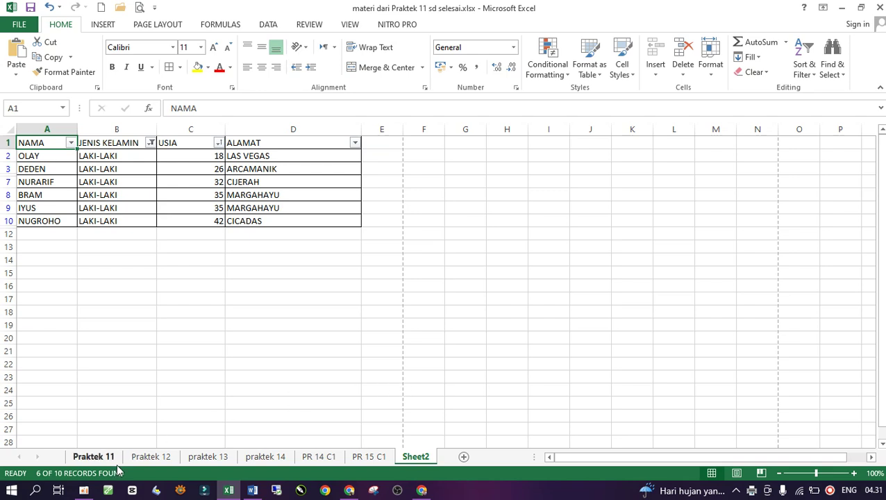
Step: Switch to File Explorer and show the contents of the Documents folder
{"action": "key", "text": "super+e"}
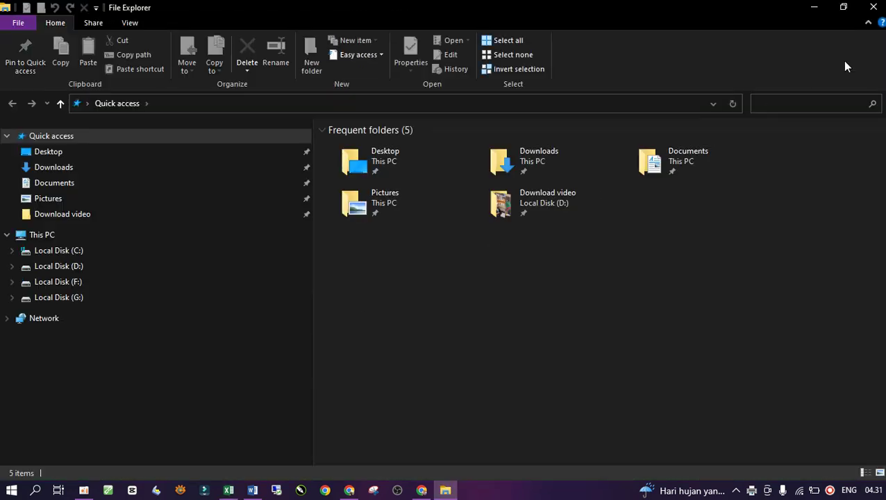
{"action": "left_click", "coordinate": [882, 7]}
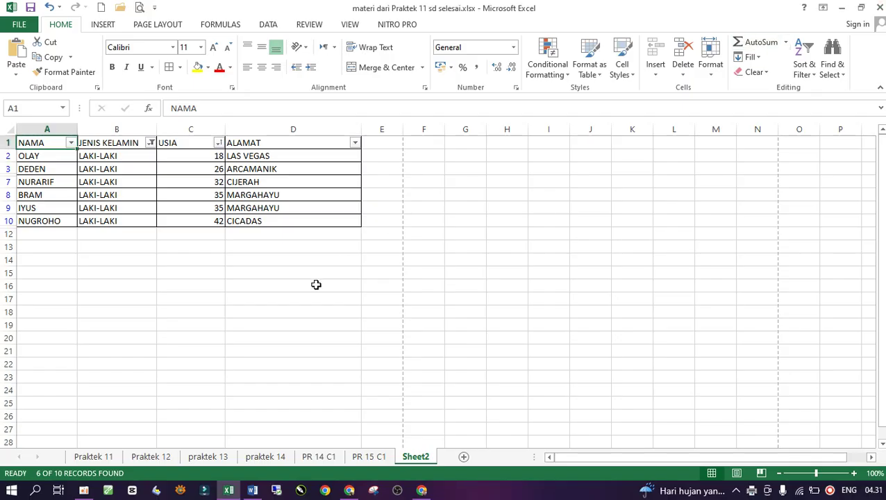
{"action": "right_click", "coordinate": [12, 491]}
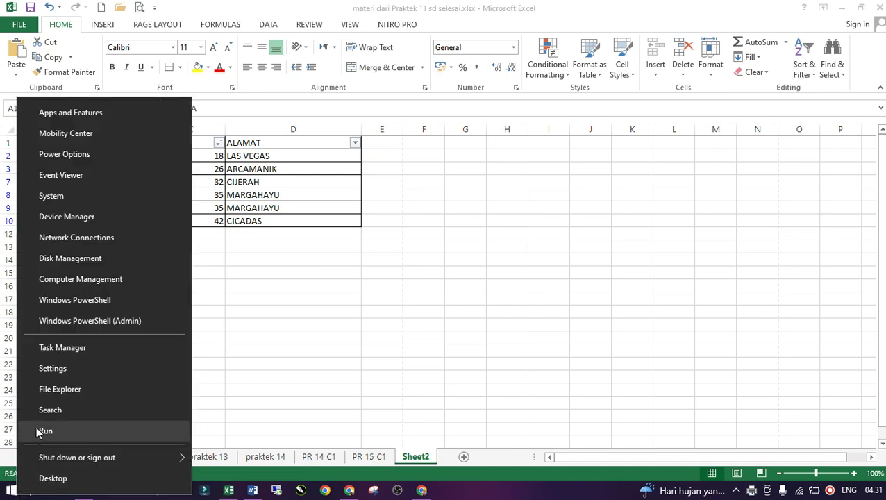
{"action": "left_click", "coordinate": [60, 389]}
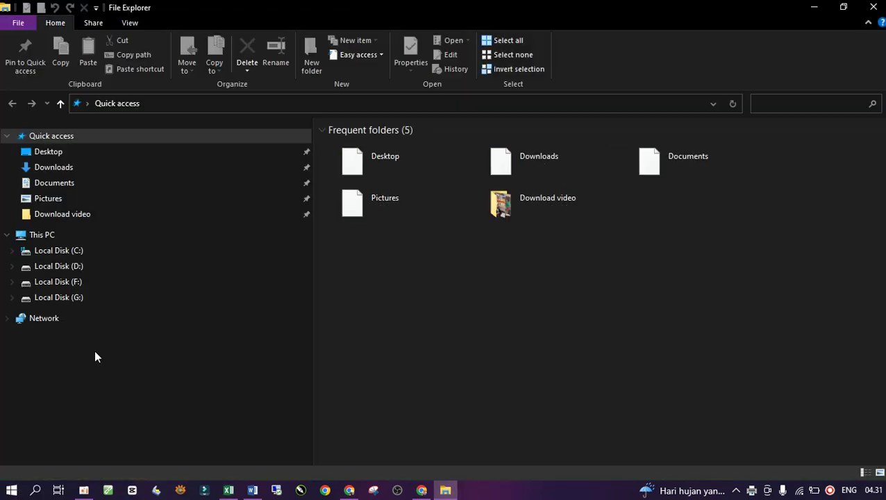
{"action": "left_click", "coordinate": [56, 183]}
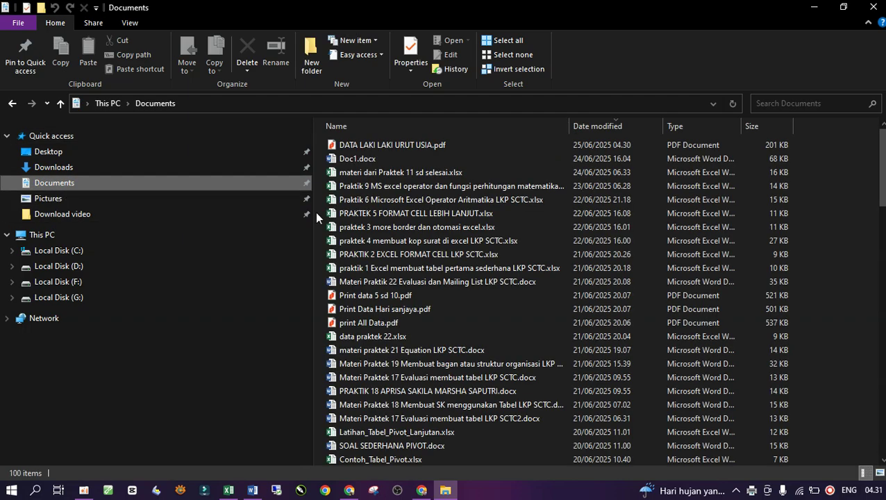
Step: Look through the file list in the Documents folder for the PDF printed from the table
{"action": "left_click", "coordinate": [405, 226]}
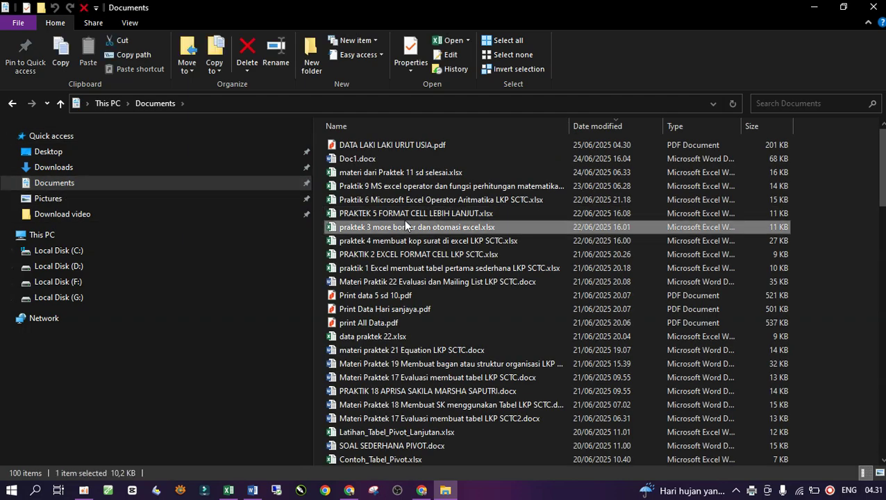
{"action": "key", "text": "Down"}
{"action": "key", "text": "Down"}
{"action": "key", "text": "Down"}
{"action": "key", "text": "Down"}
{"action": "key", "text": "Down"}
{"action": "key", "text": "Down"}
{"action": "key", "text": "p"}
{"action": "key", "text": "p"}
{"action": "key", "text": "p"}
{"action": "key", "text": "p"}
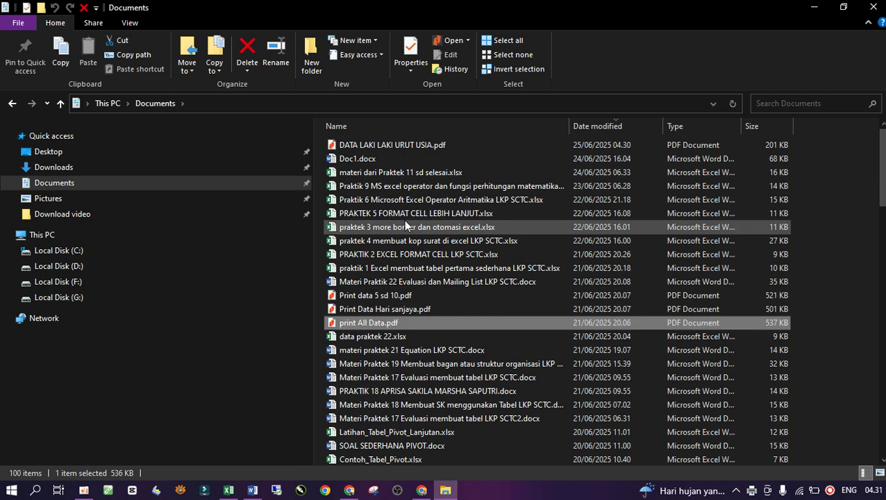
{"action": "key", "text": "p"}
{"action": "key", "text": "p"}
{"action": "key", "text": "p"}
{"action": "key", "text": "p"}
{"action": "key", "text": "p"}
{"action": "key", "text": "p"}
{"action": "key", "text": "p"}
{"action": "key", "text": "p"}
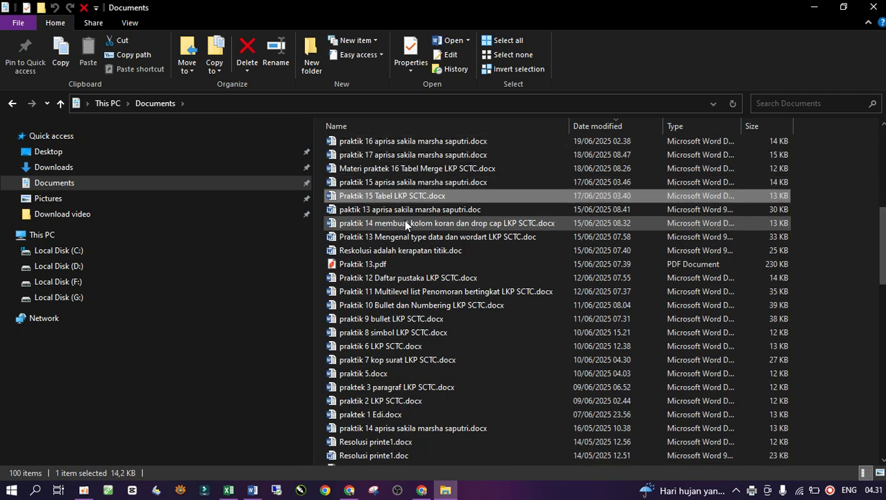
{"action": "key", "text": "p"}
{"action": "key", "text": "p"}
{"action": "key", "text": "p"}
{"action": "key", "text": "p"}
{"action": "key", "text": "p"}
{"action": "key", "text": "p"}
{"action": "key", "text": "p"}
{"action": "key", "text": "p"}
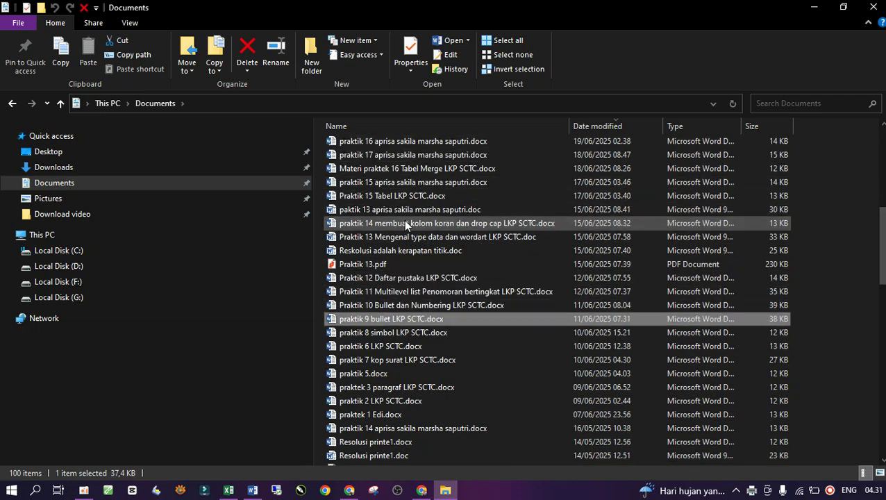
{"action": "key", "text": "p"}
{"action": "key", "text": "p"}
{"action": "key", "text": "p"}
{"action": "key", "text": "p"}
{"action": "key", "text": "p"}
{"action": "key", "text": "p"}
{"action": "key", "text": "p"}
{"action": "key", "text": "p"}
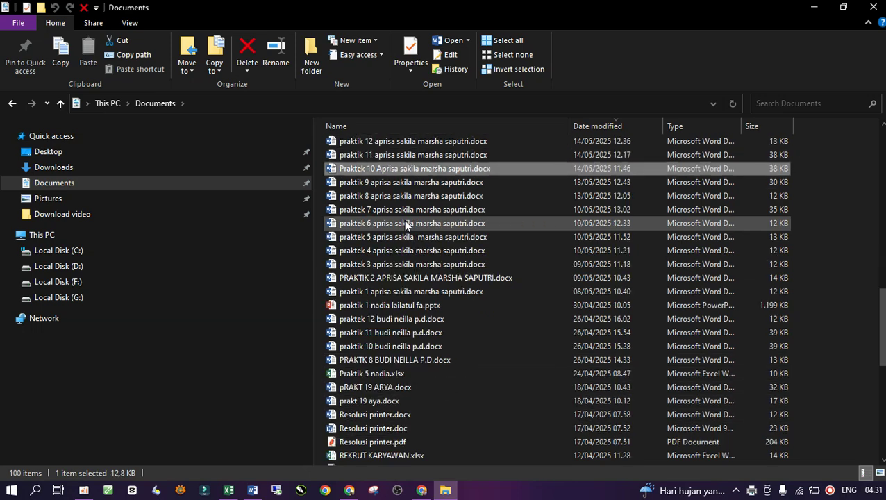
{"action": "key", "text": "p"}
{"action": "key", "text": "p"}
{"action": "key", "text": "p"}
{"action": "key", "text": "p"}
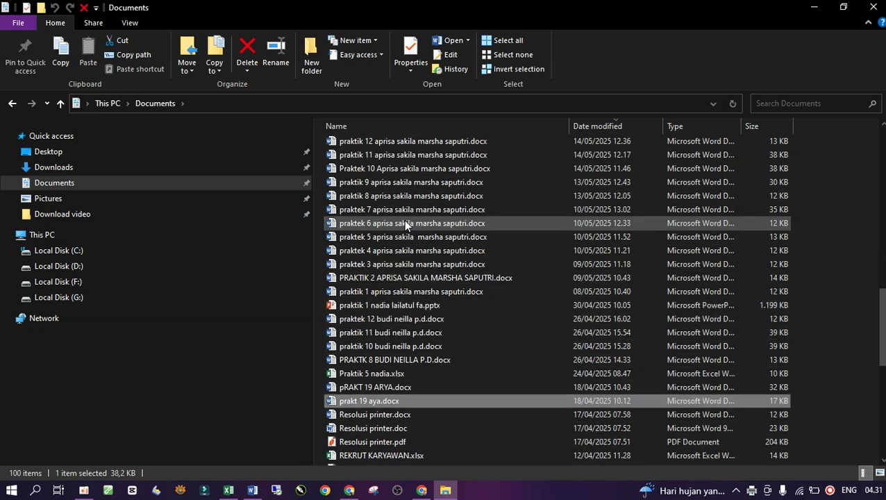
{"action": "key", "text": "p"}
{"action": "key", "text": "p"}
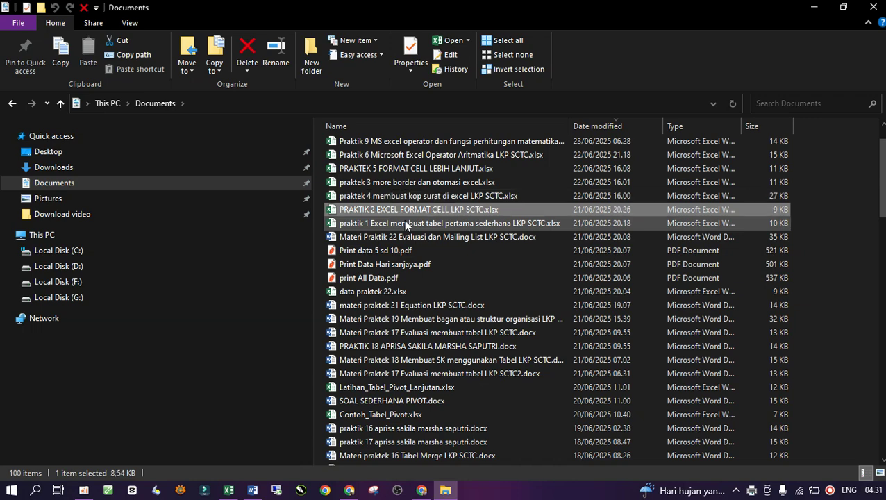
{"action": "scroll", "coordinate": [406, 222], "scroll_direction": "up", "scroll_amount": 1}
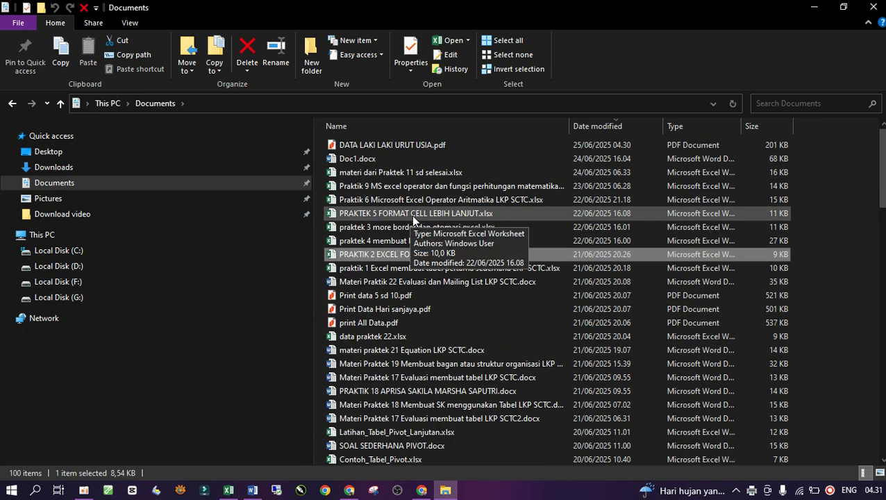
Step: Open DATA LAKI LAKI URUT USIA.pdf to check the printed table and return to the Excel workbook
{"action": "double_click", "coordinate": [387, 146]}
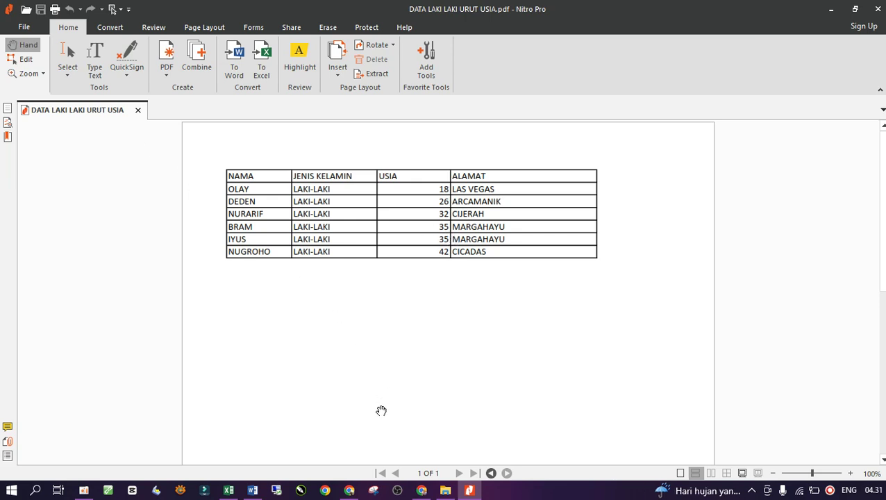
{"action": "key", "text": "alt+Tab"}
{"action": "left_click", "coordinate": [235, 490]}
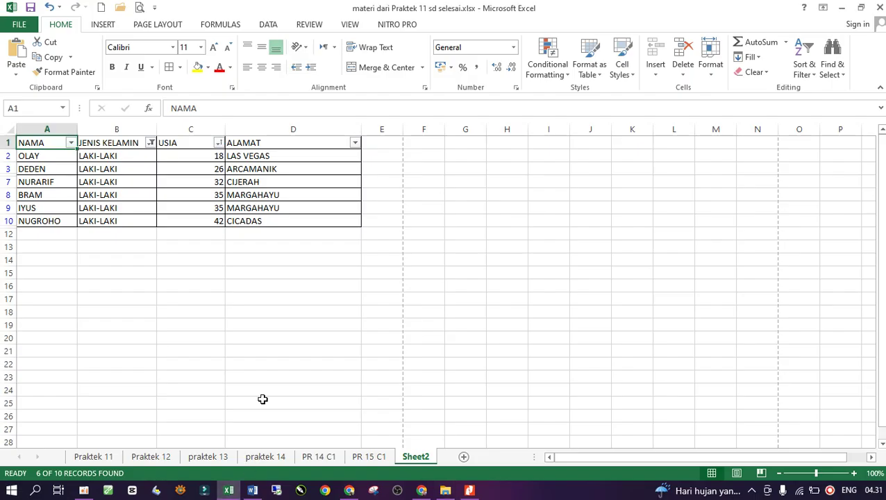
{"action": "left_click", "coordinate": [266, 360]}
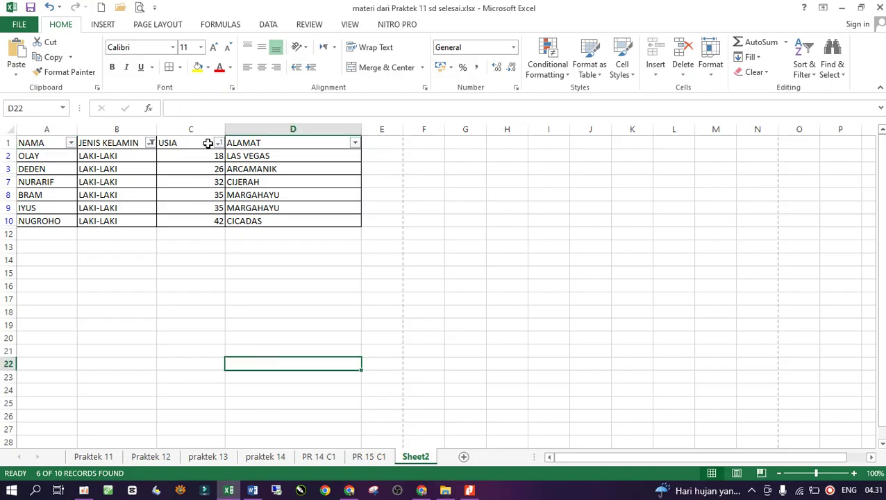
Step: Reset the JENIS KELAMIN filter to select all values, including PEREMPUAN
{"action": "left_click", "coordinate": [151, 143]}
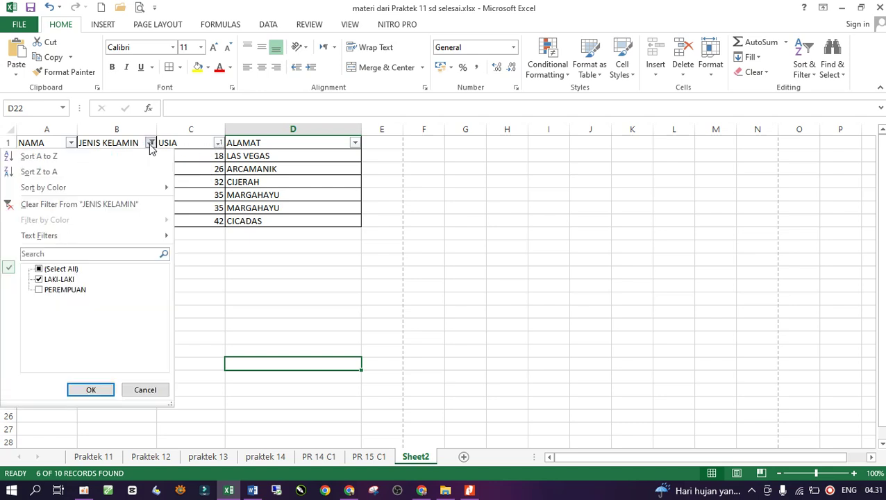
{"action": "left_click", "coordinate": [52, 270]}
{"action": "left_click", "coordinate": [90, 390]}
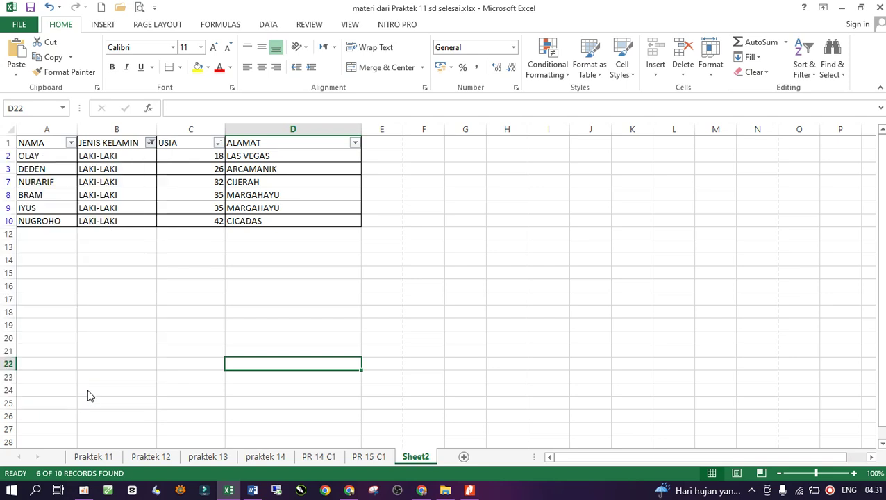
Step: Filter the USIA column with a number filter showing only rows where the age equals 18
{"action": "left_click", "coordinate": [219, 143]}
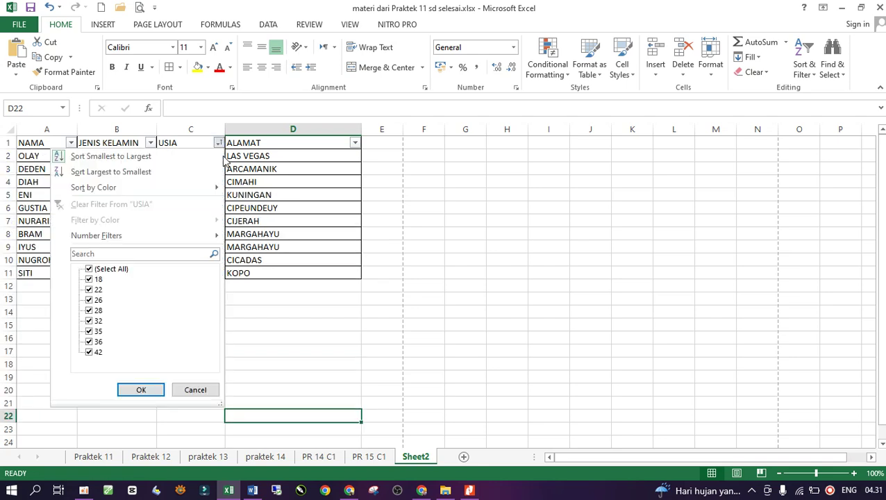
{"action": "mouse_move", "coordinate": [107, 240]}
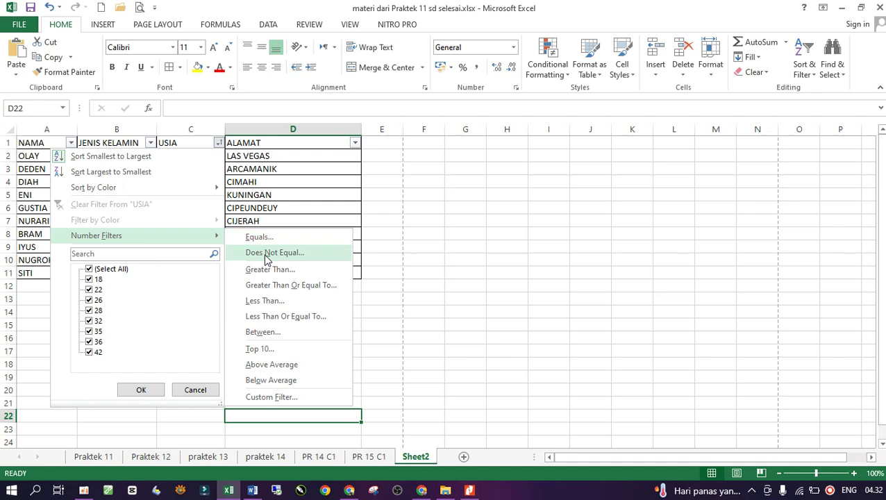
{"action": "left_click", "coordinate": [129, 237]}
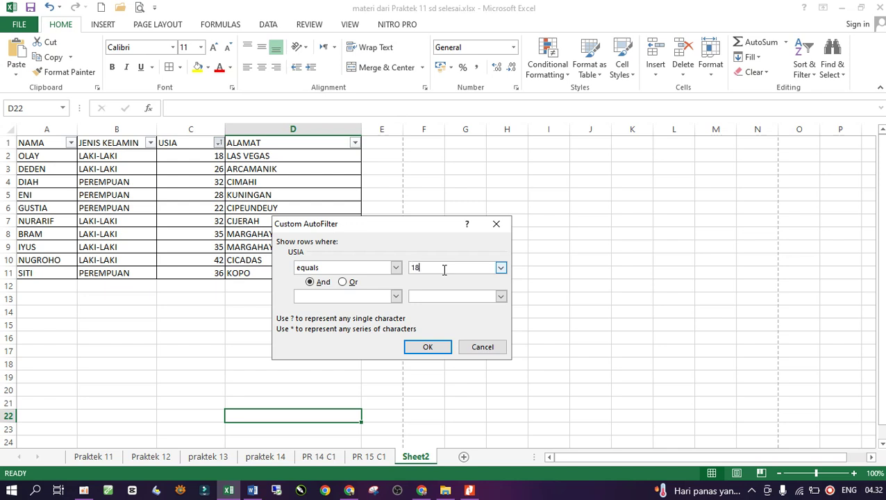
{"action": "left_click", "coordinate": [428, 347]}
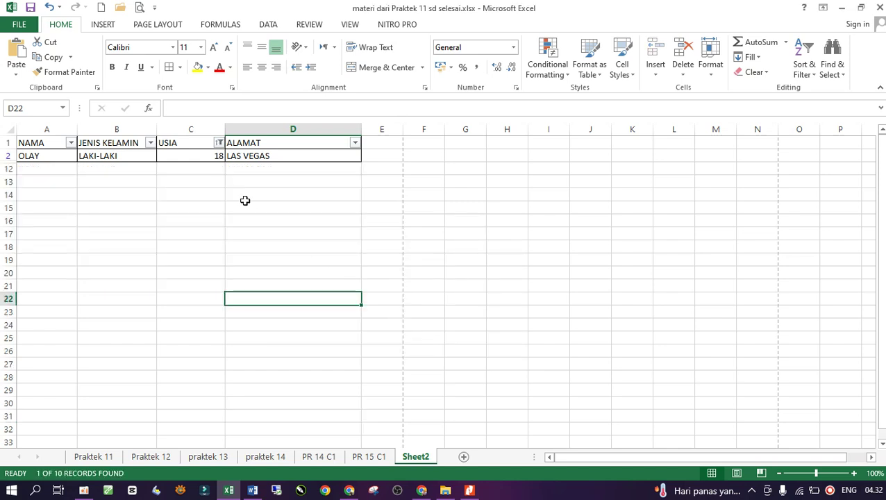
Step: Reset the USIA filter to select all ages
{"action": "left_click", "coordinate": [219, 143]}
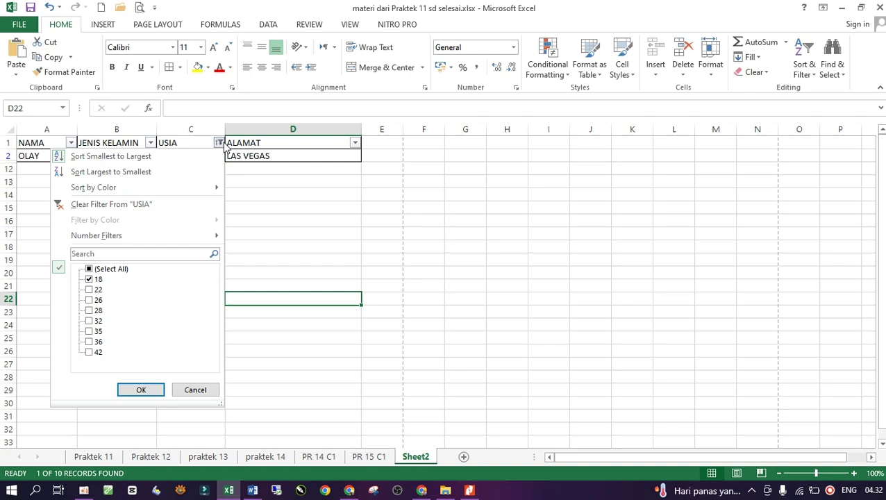
{"action": "left_click", "coordinate": [88, 269]}
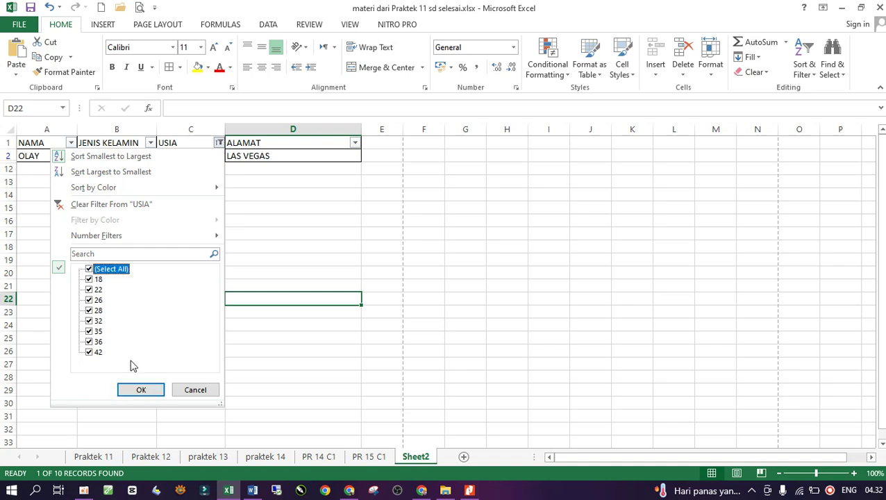
{"action": "left_click", "coordinate": [141, 390]}
Step: Filter the USIA column with a Greater Than number filter that keeps only ages 32 and over
{"action": "left_click", "coordinate": [219, 143]}
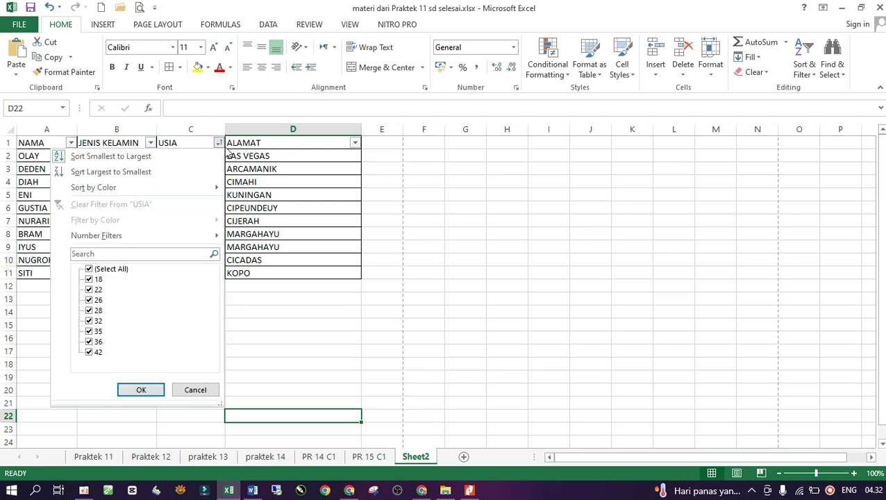
{"action": "mouse_move", "coordinate": [173, 241]}
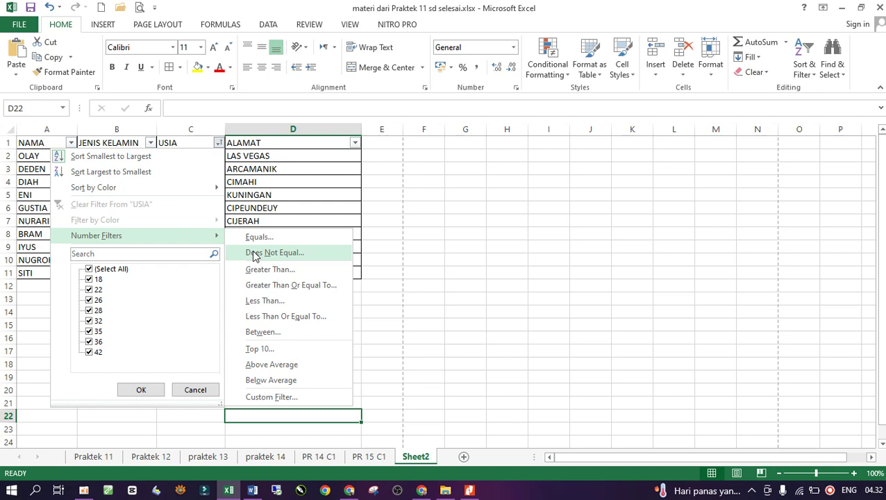
{"action": "mouse_move", "coordinate": [222, 238]}
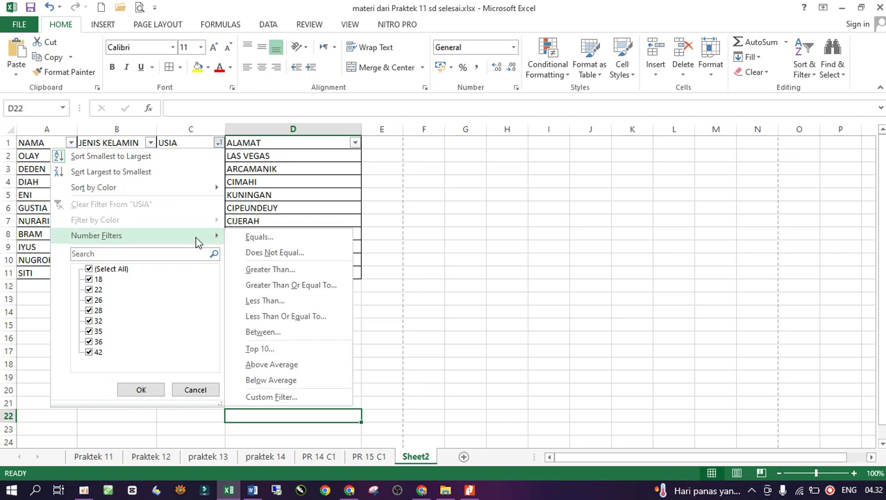
{"action": "left_click", "coordinate": [261, 271]}
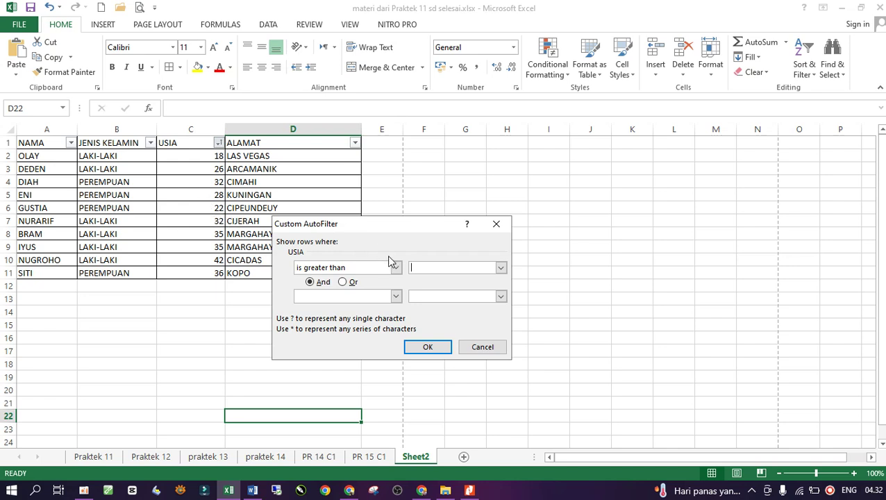
{"action": "left_click", "coordinate": [428, 347]}
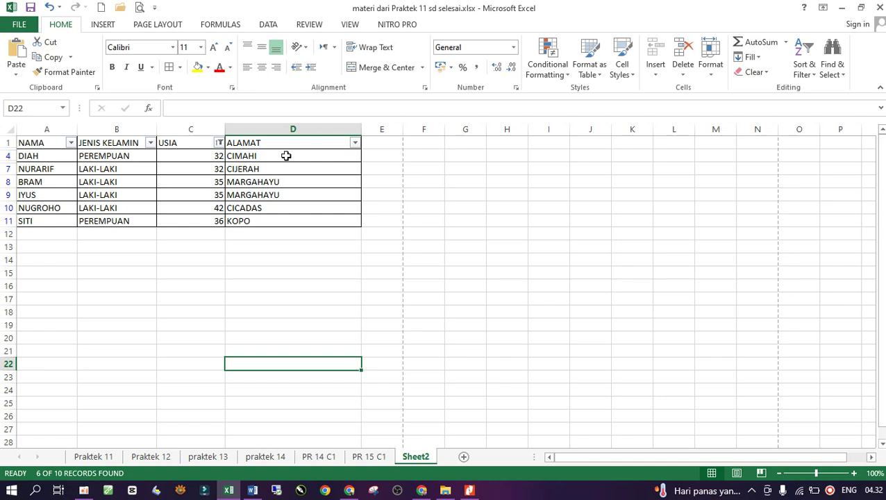
Step: Change the USIA number filter to show rows where the age is greater than or equal to 30
{"action": "left_click", "coordinate": [220, 143]}
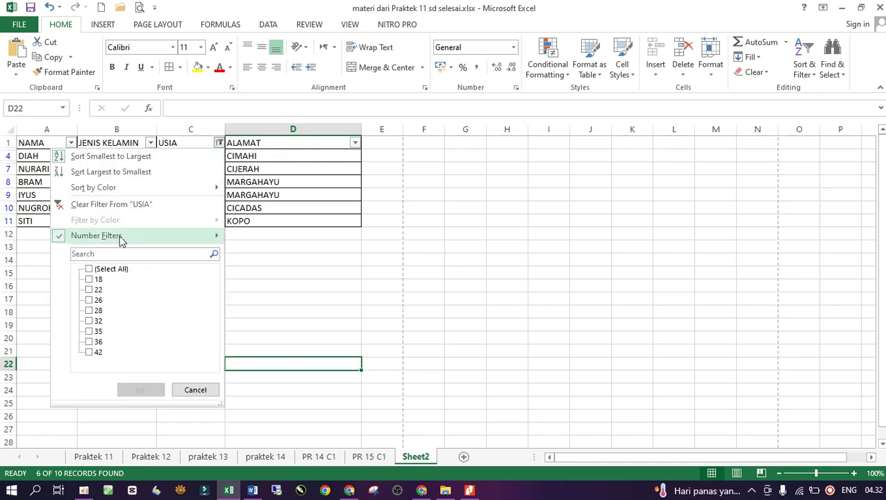
{"action": "mouse_move", "coordinate": [119, 237]}
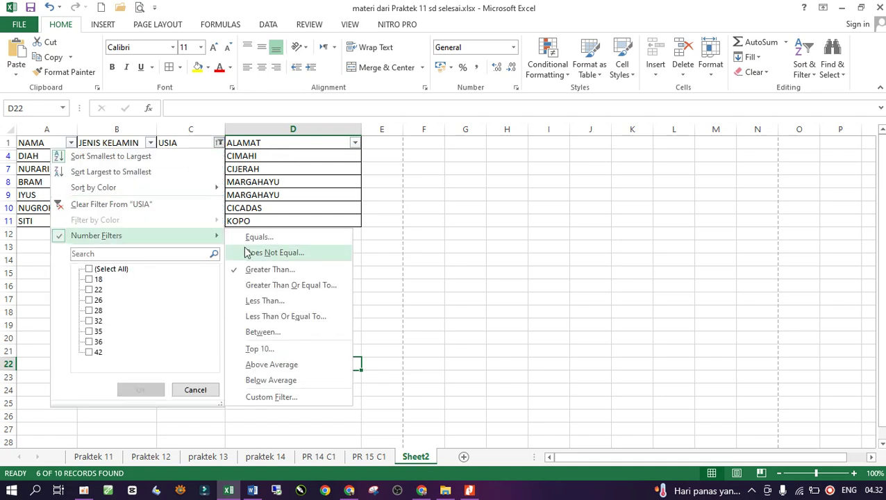
{"action": "left_click", "coordinate": [284, 285]}
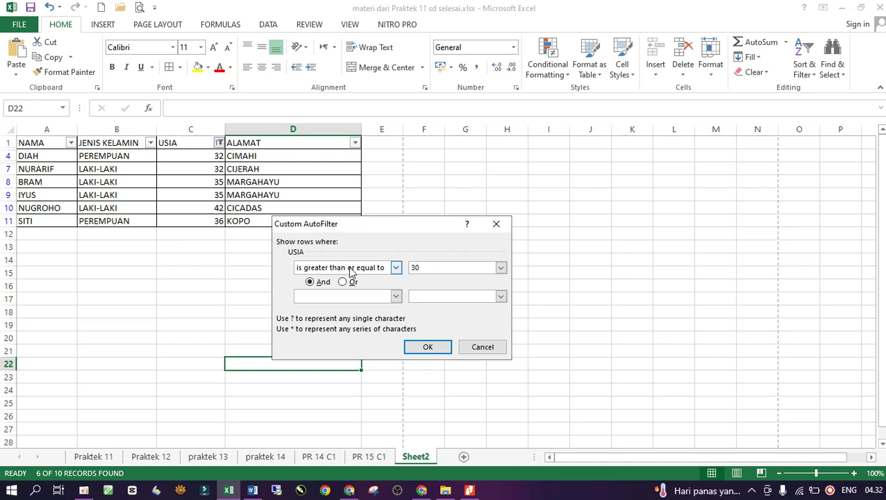
{"action": "left_click", "coordinate": [428, 347]}
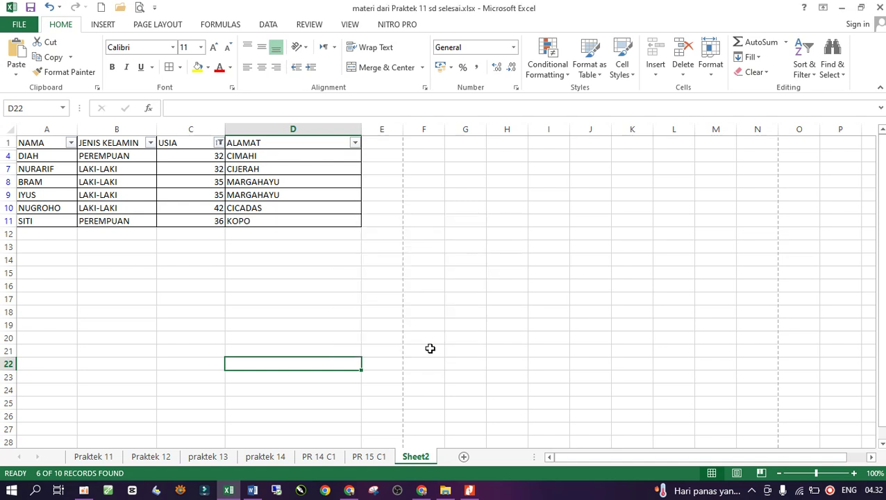
Step: Change the USIA number filter to Less Than so that only ages from 18 to 28 are kept
{"action": "left_click", "coordinate": [220, 143]}
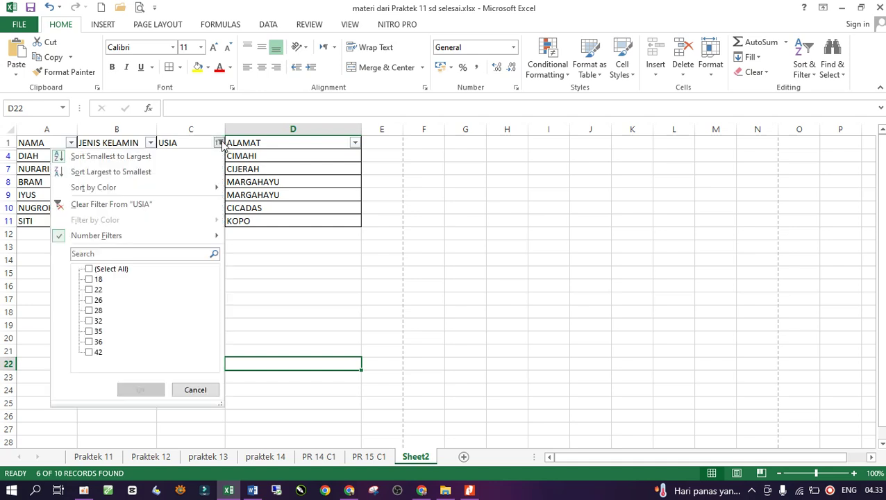
{"action": "mouse_move", "coordinate": [216, 239]}
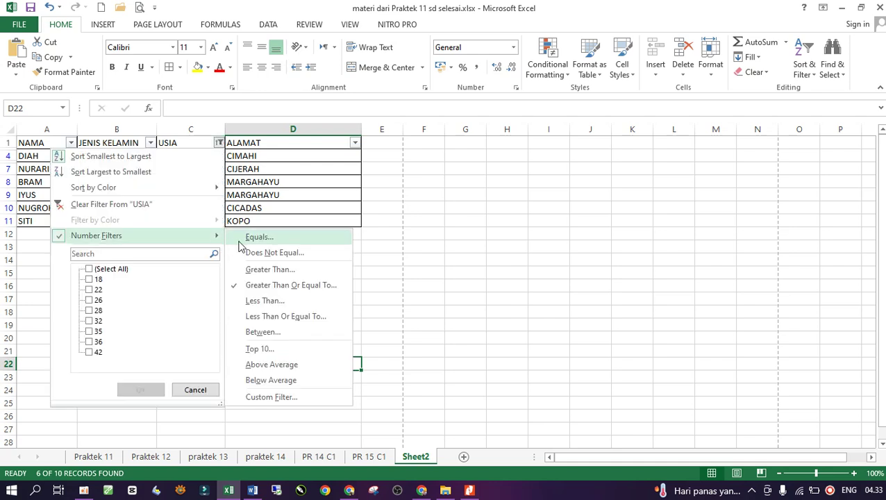
{"action": "left_click", "coordinate": [276, 304]}
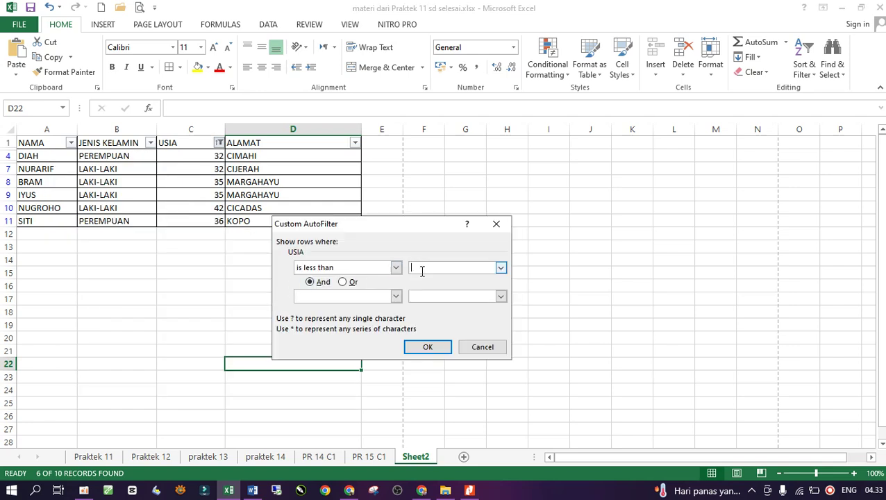
{"action": "left_click", "coordinate": [428, 347]}
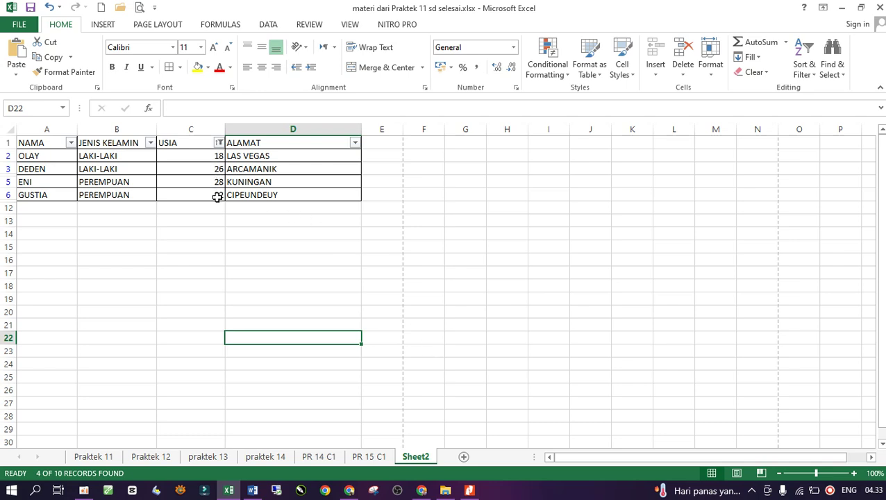
Step: Apply a Between number filter to USIA with 30 as the lower limit, keeping only ages 32 to 35
{"action": "left_click", "coordinate": [219, 143]}
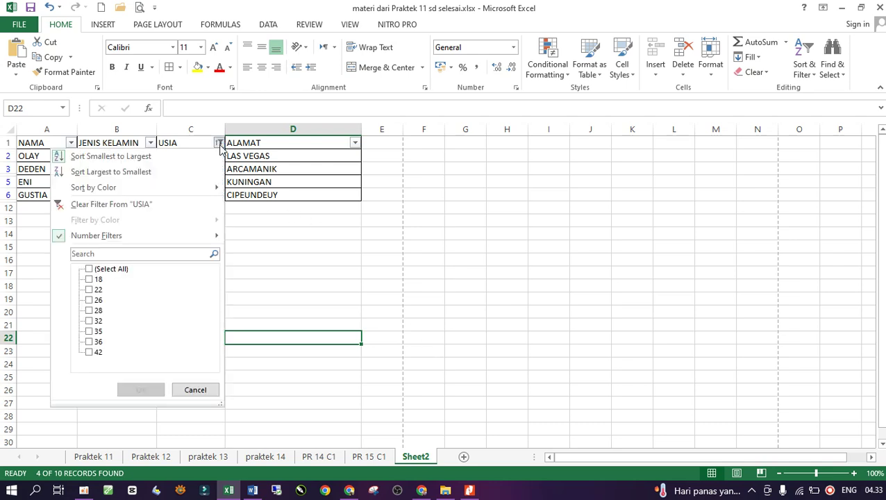
{"action": "mouse_move", "coordinate": [177, 237]}
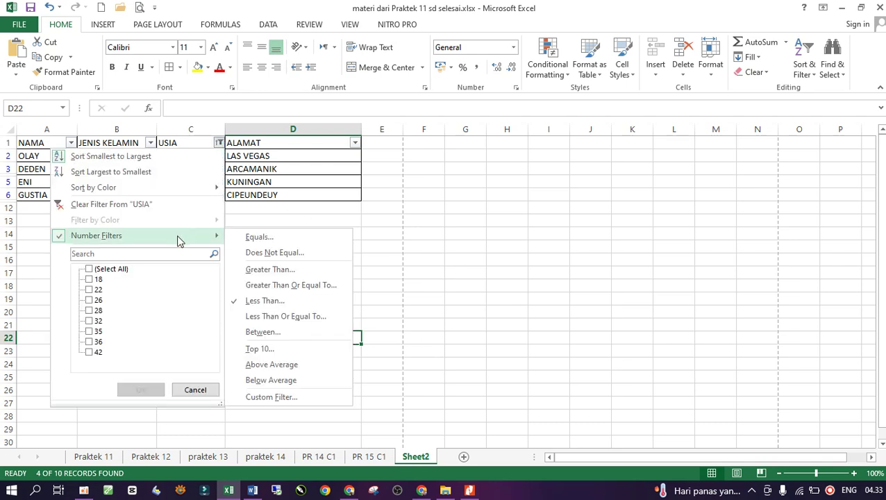
{"action": "left_click", "coordinate": [264, 334]}
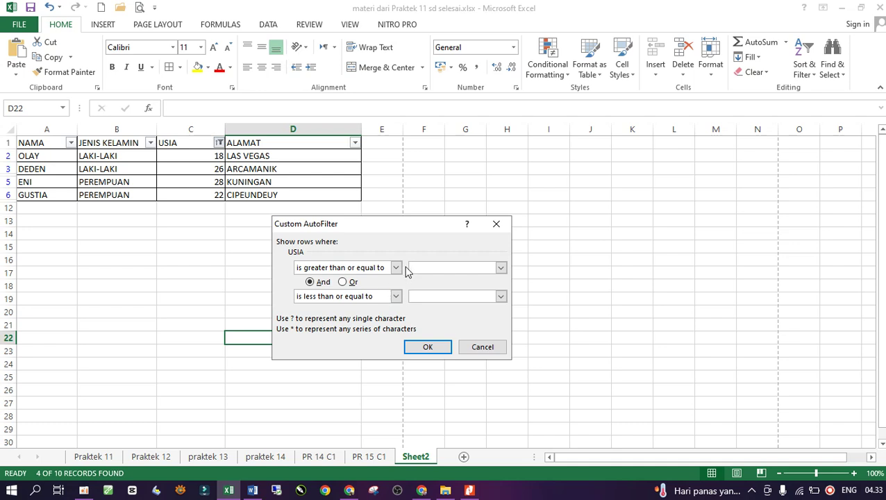
{"action": "type", "text": "30"}
{"action": "left_click", "coordinate": [448, 297]}
{"action": "left_click", "coordinate": [428, 346]}
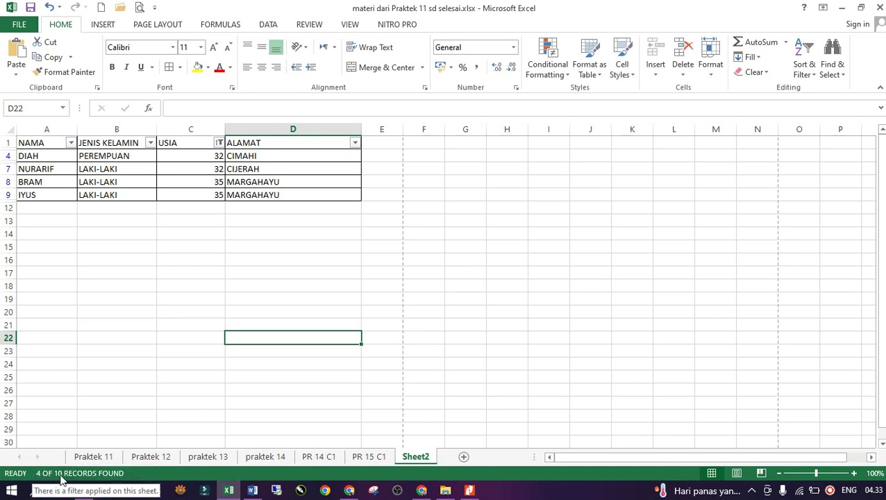
Step: Apply the Top 10 number filter to the USIA column
{"action": "left_click", "coordinate": [219, 143]}
{"action": "mouse_move", "coordinate": [147, 240]}
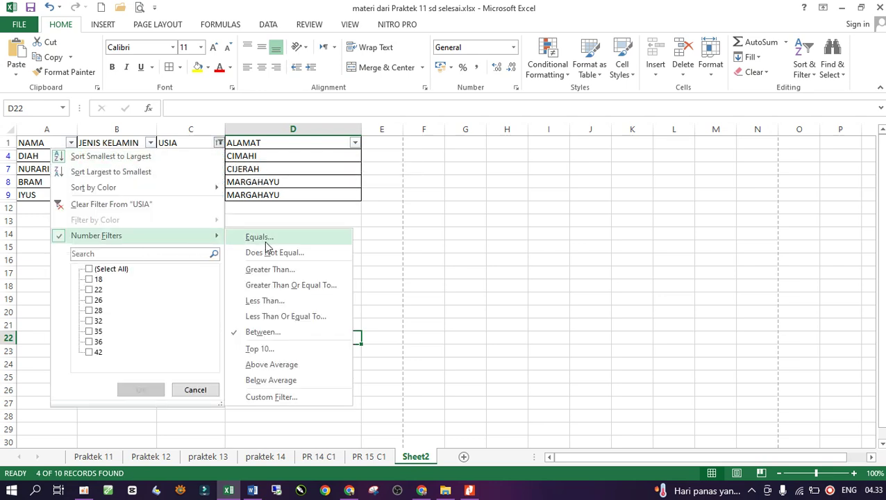
{"action": "left_click", "coordinate": [281, 351]}
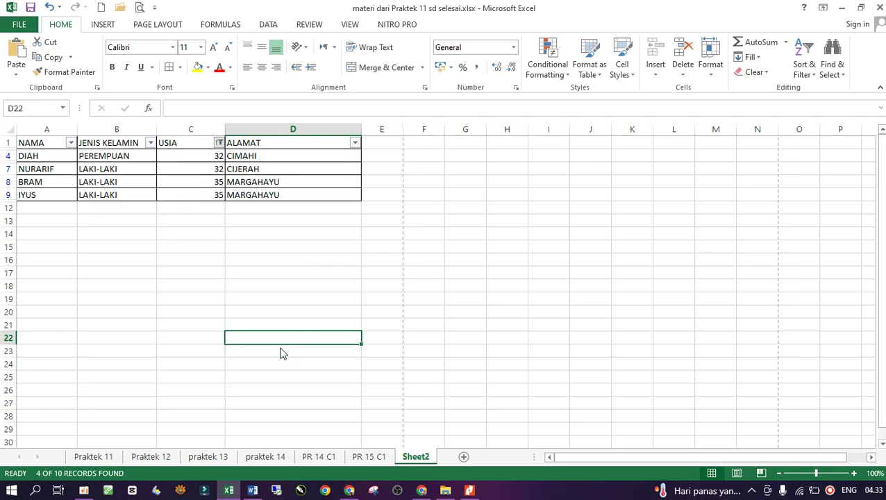
{"action": "left_click", "coordinate": [402, 317]}
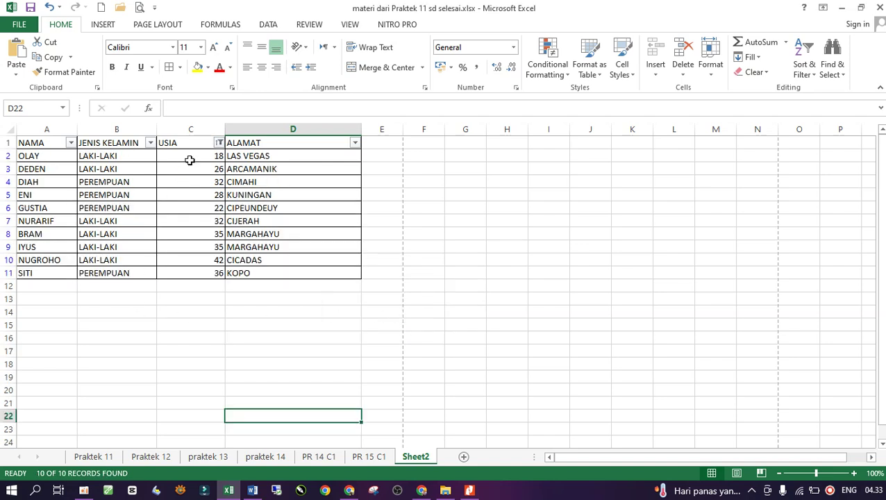
Step: Filter the USIA column to show only ages above the average
{"action": "left_click", "coordinate": [219, 143]}
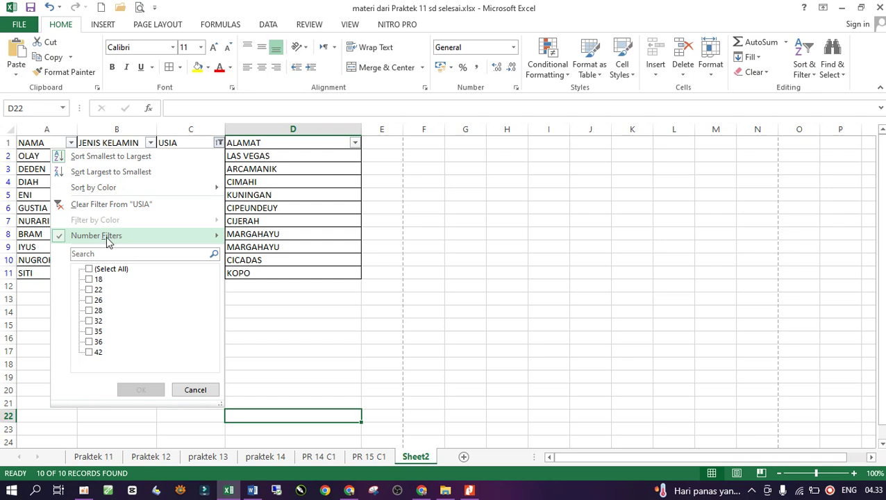
{"action": "mouse_move", "coordinate": [109, 238]}
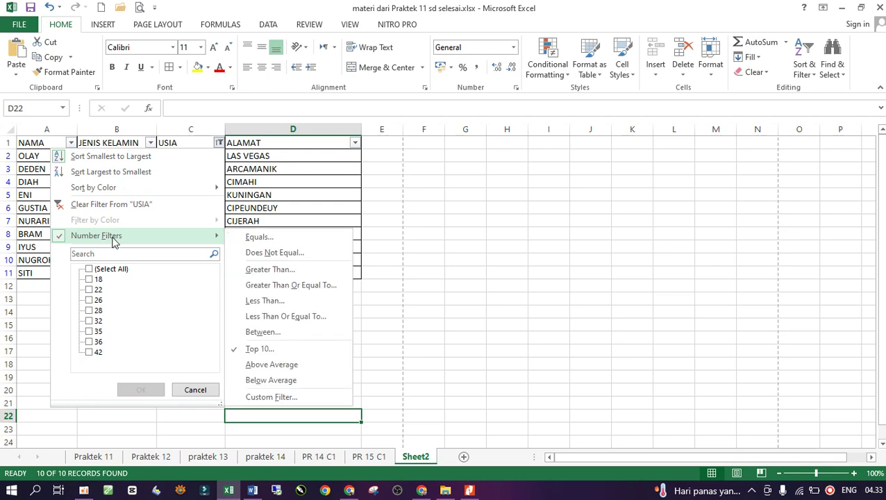
{"action": "left_click", "coordinate": [269, 365]}
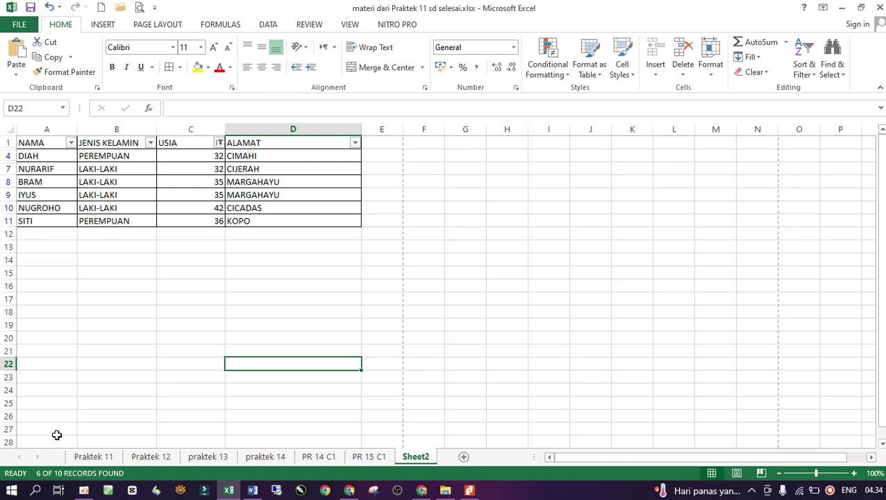
Step: Switch the USIA number filter to show only ages below the average
{"action": "left_click", "coordinate": [219, 143]}
{"action": "mouse_move", "coordinate": [142, 239]}
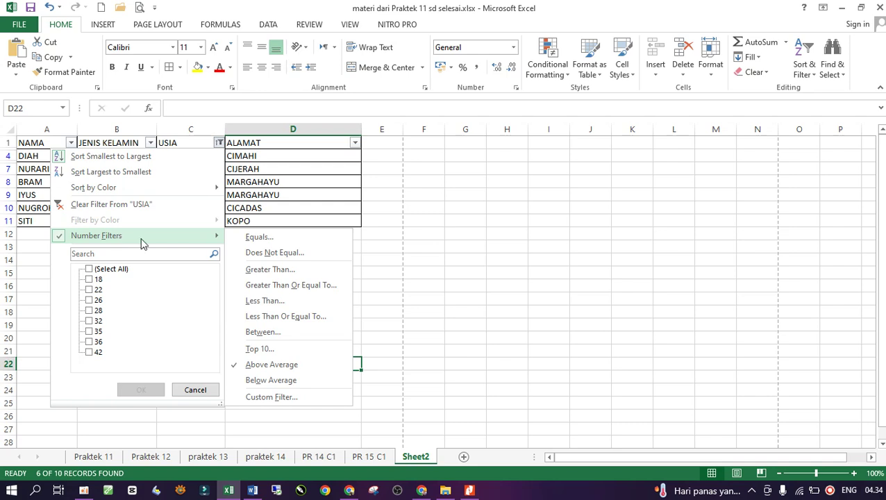
{"action": "left_click", "coordinate": [270, 381]}
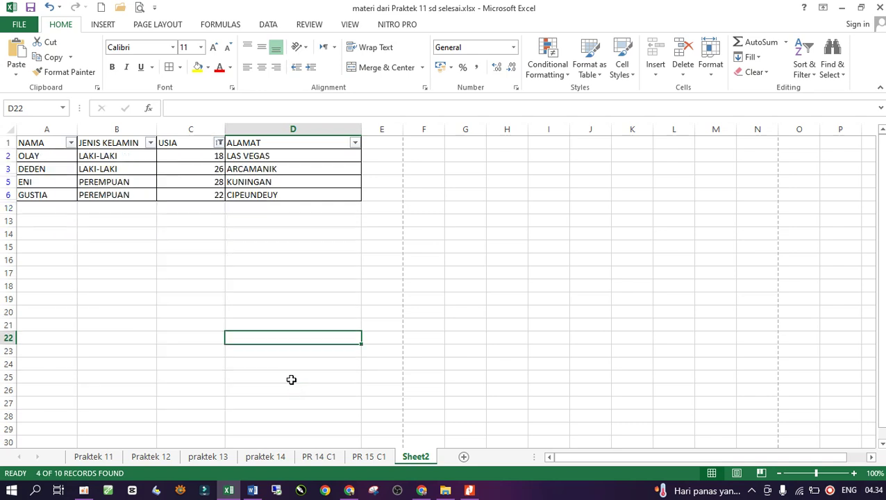
Step: View the custom filter settings for USIA without changing them, and clear the filter from the USIA column
{"action": "left_click", "coordinate": [219, 143]}
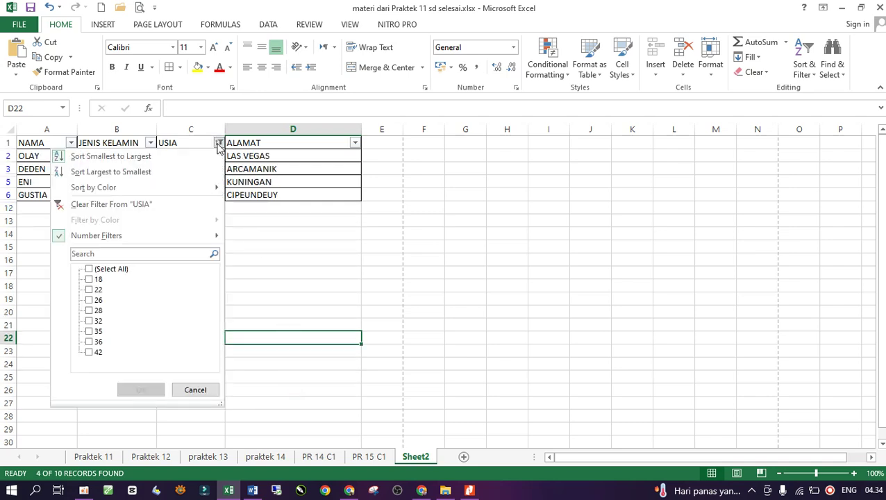
{"action": "mouse_move", "coordinate": [211, 239]}
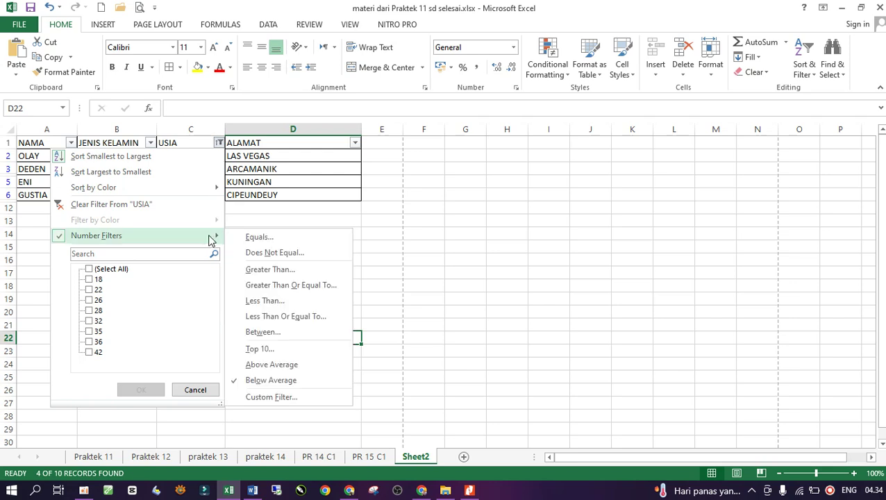
{"action": "left_click", "coordinate": [277, 396]}
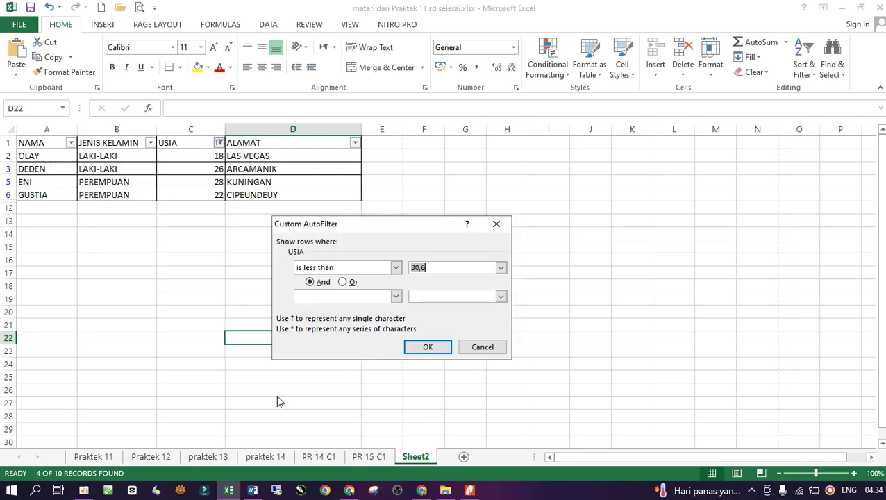
{"action": "left_click", "coordinate": [468, 347]}
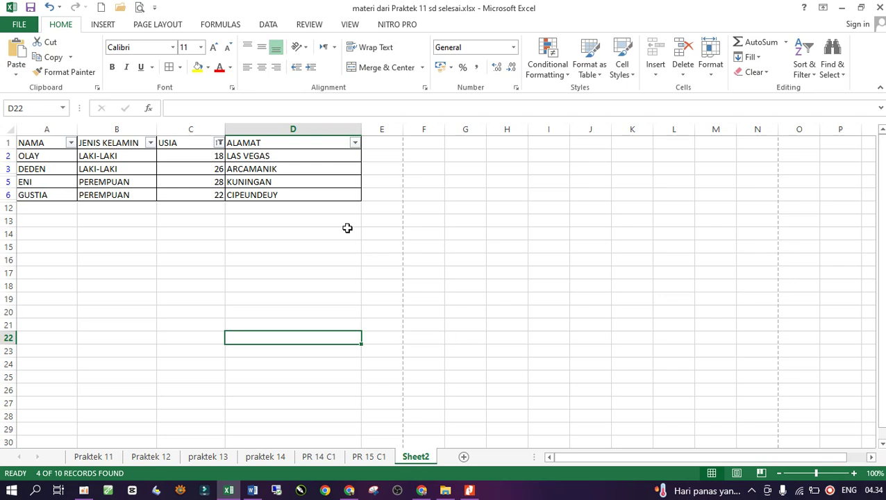
{"action": "left_click", "coordinate": [219, 143]}
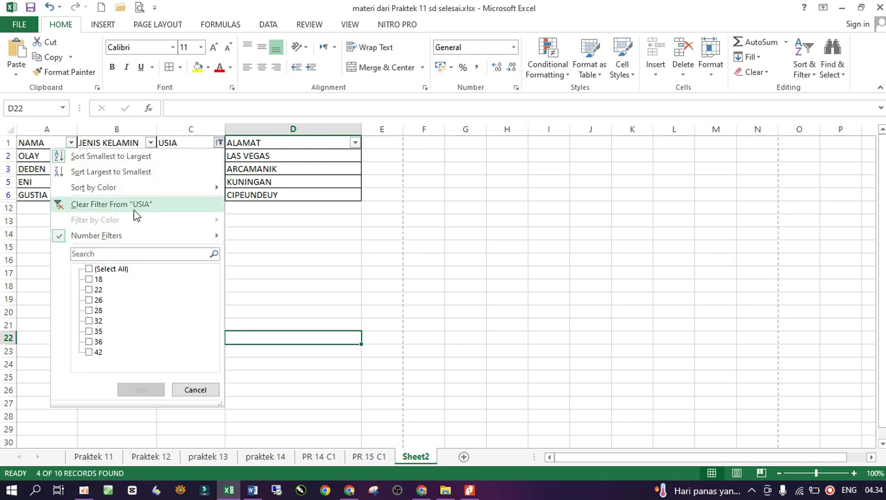
{"action": "left_click", "coordinate": [96, 207]}
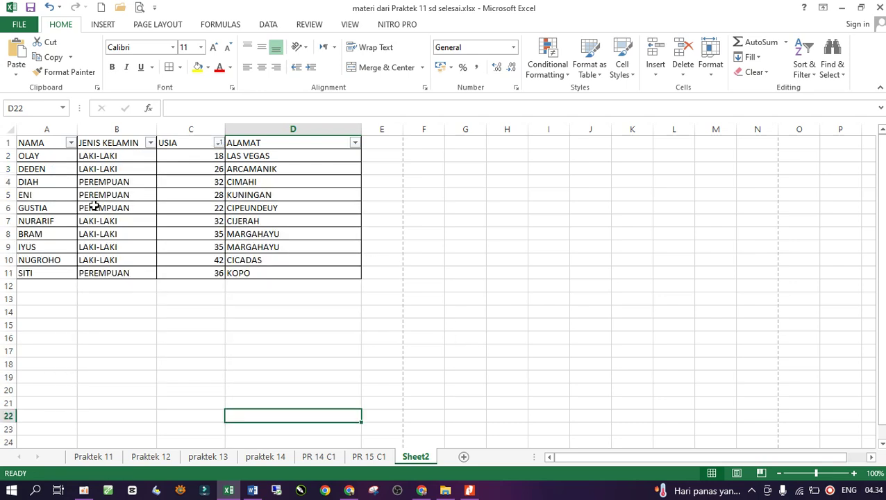
Step: Filter the ALAMAT column with the text filter for addresses that begin with "LA", and clear that filter
{"action": "left_click", "coordinate": [338, 151]}
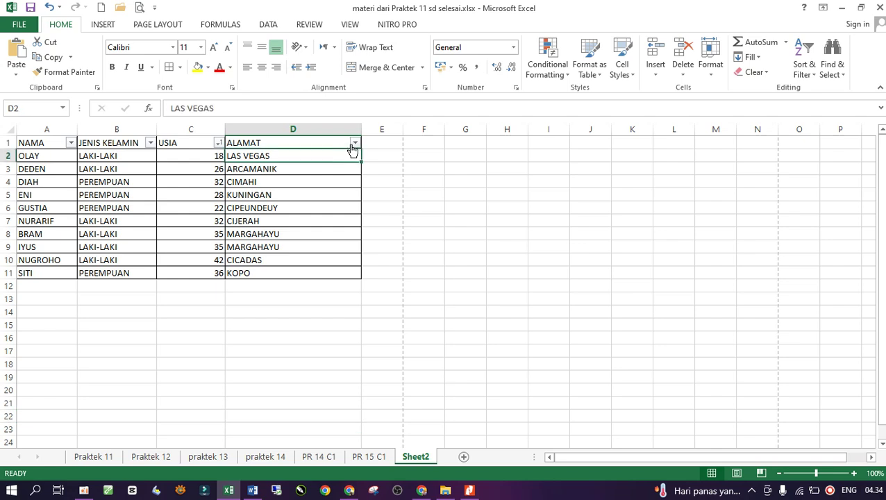
{"action": "left_click", "coordinate": [296, 143]}
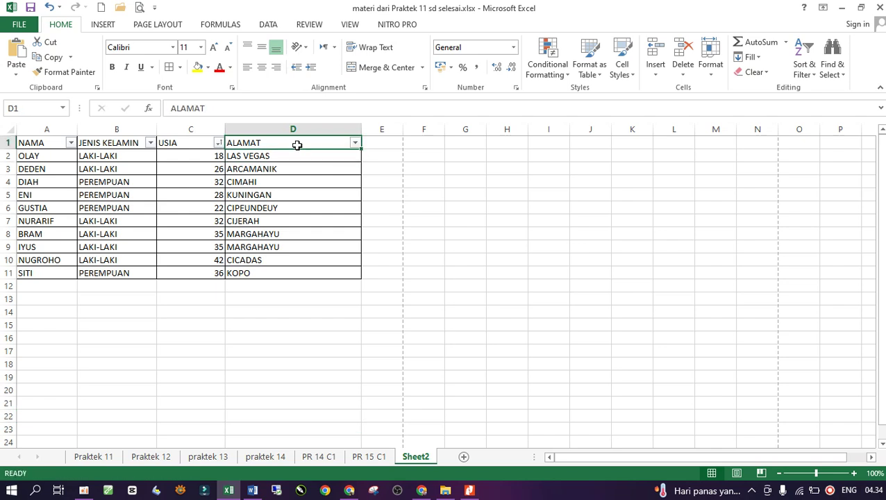
{"action": "left_click", "coordinate": [355, 143]}
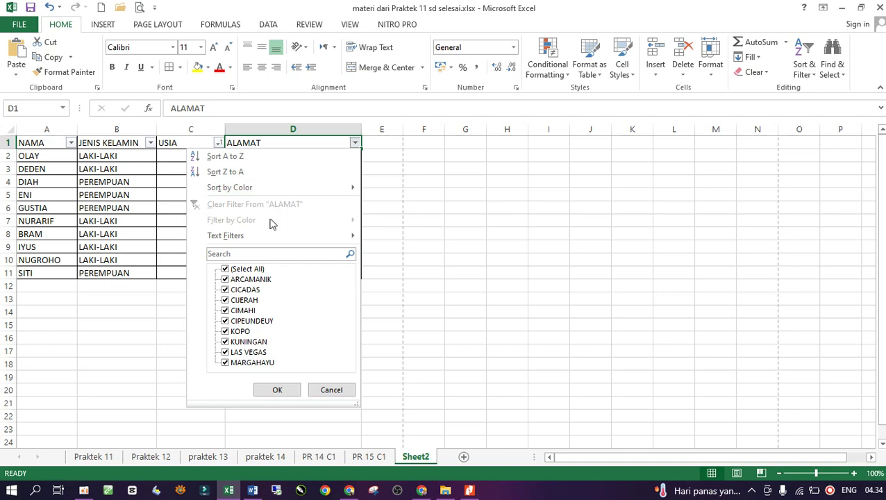
{"action": "mouse_move", "coordinate": [271, 242]}
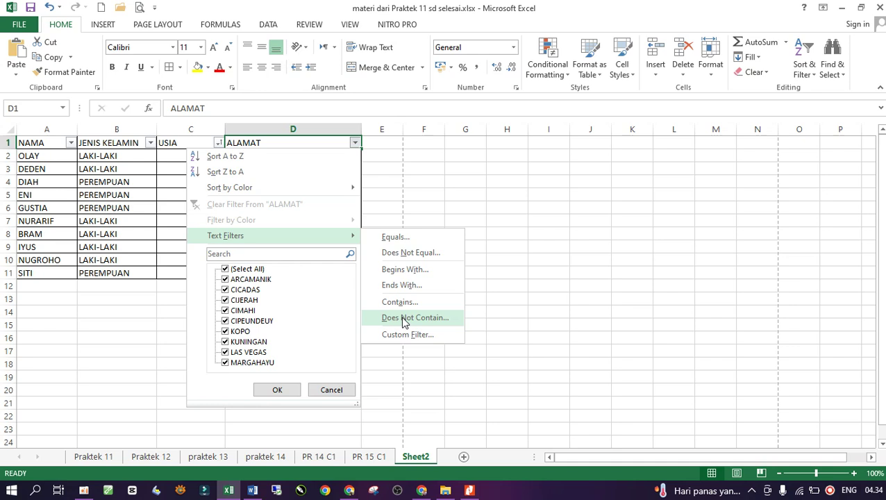
{"action": "left_click", "coordinate": [405, 270]}
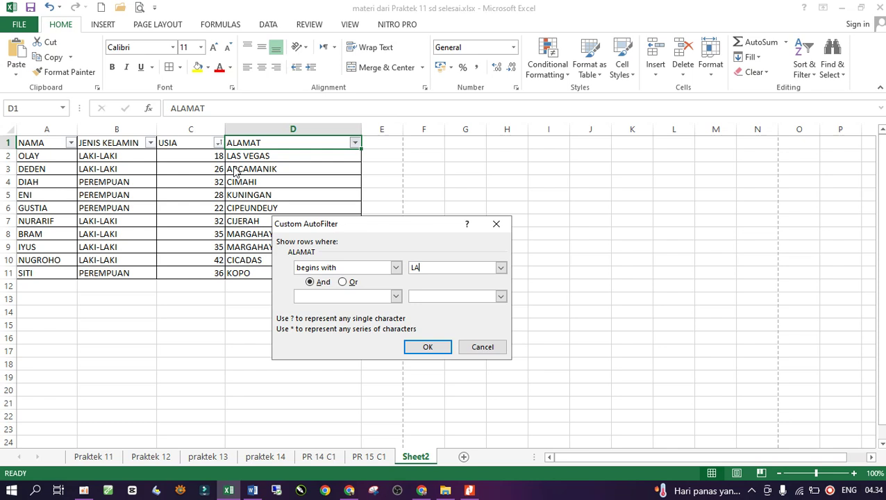
{"action": "left_click", "coordinate": [428, 346]}
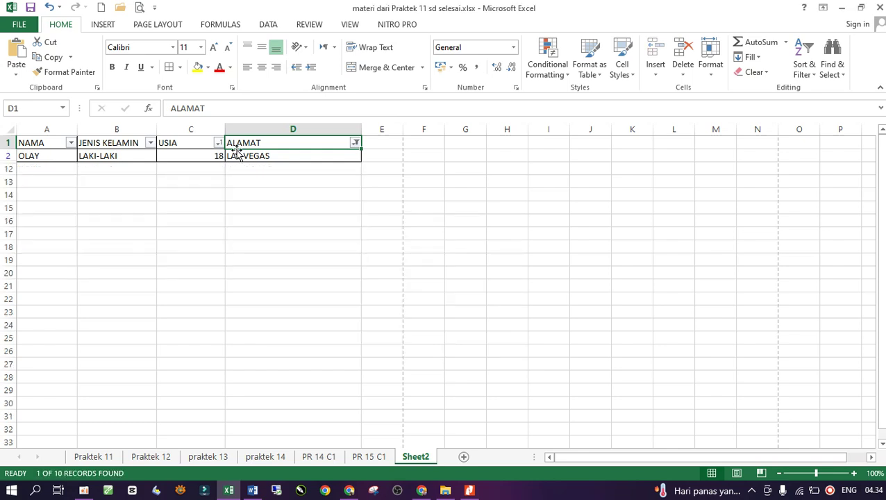
{"action": "left_click", "coordinate": [355, 142]}
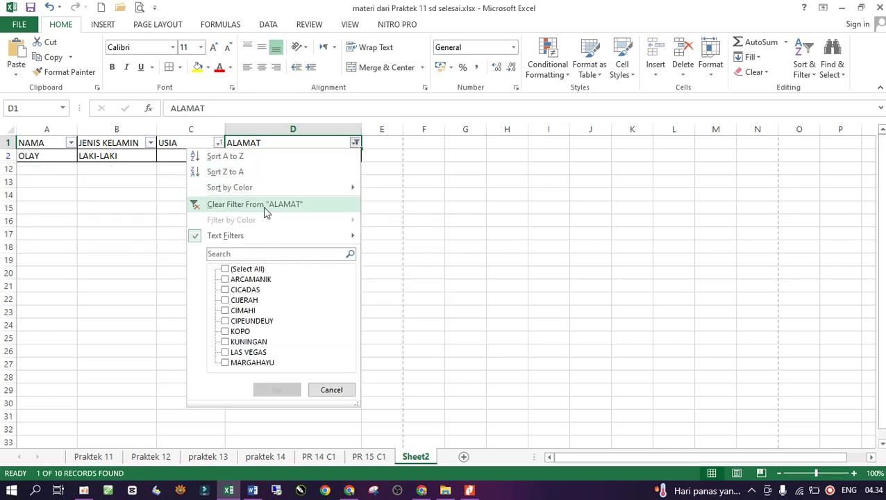
{"action": "left_click", "coordinate": [263, 205]}
Step: Filter the ALAMAT column for addresses that end with "HI", and clear the filter again
{"action": "left_click", "coordinate": [355, 142]}
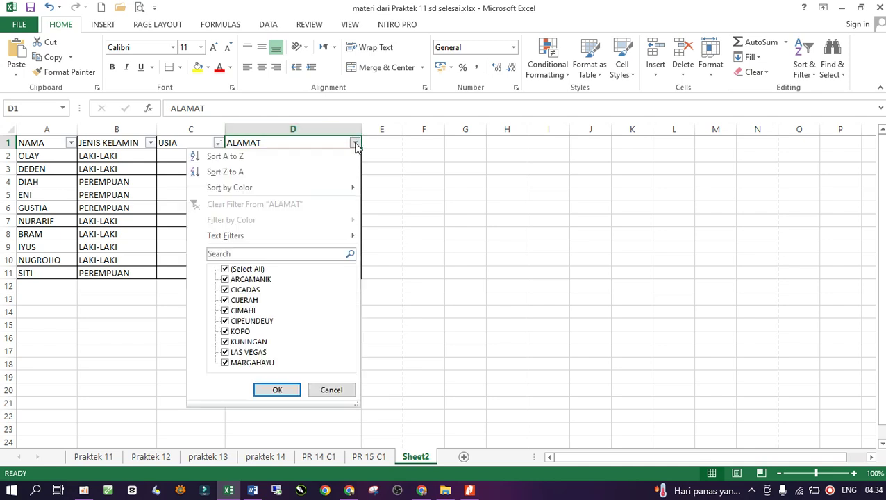
{"action": "mouse_move", "coordinate": [310, 239]}
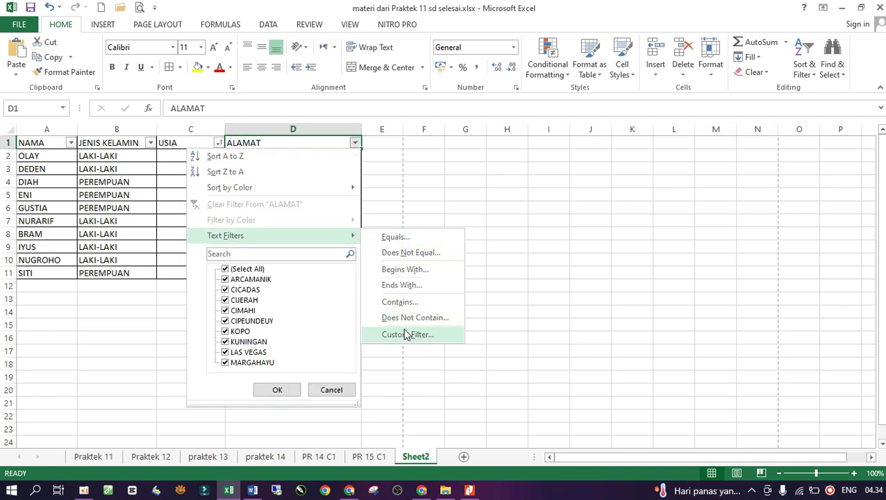
{"action": "left_click", "coordinate": [403, 291]}
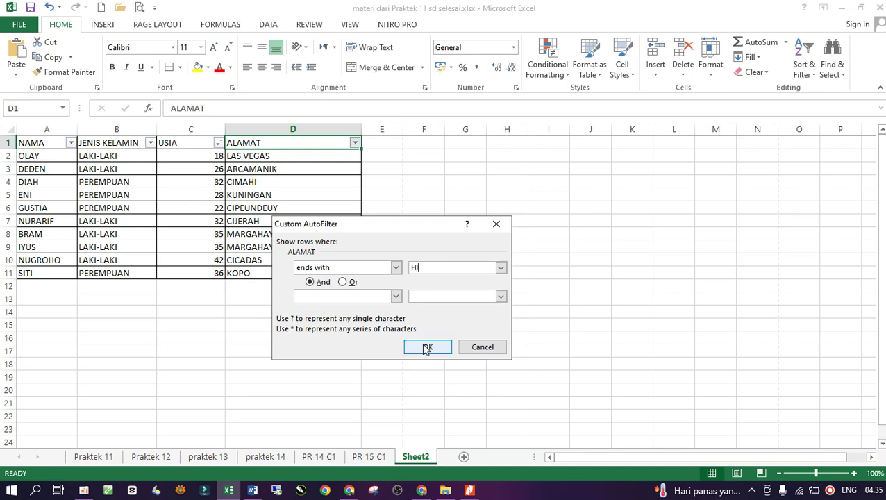
{"action": "left_click", "coordinate": [426, 348]}
{"action": "left_click", "coordinate": [355, 143]}
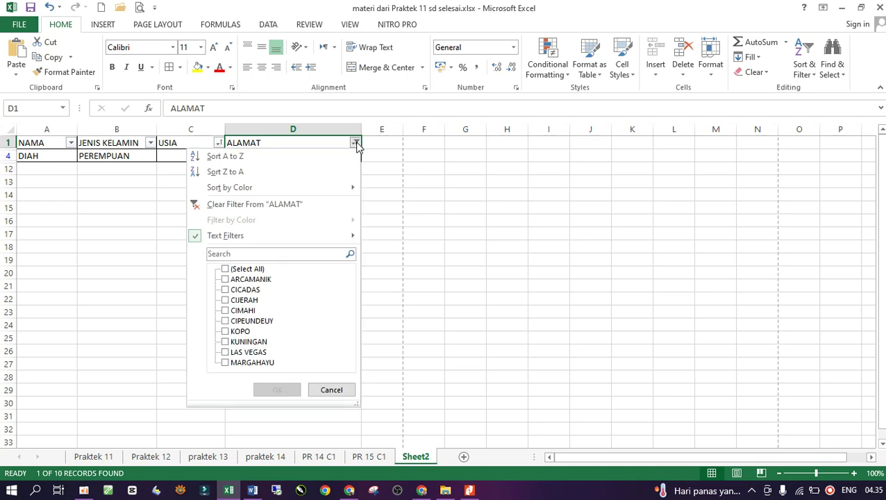
{"action": "left_click", "coordinate": [255, 204]}
Step: View the custom text filter settings for ALAMAT without changing them
{"action": "left_click", "coordinate": [355, 142]}
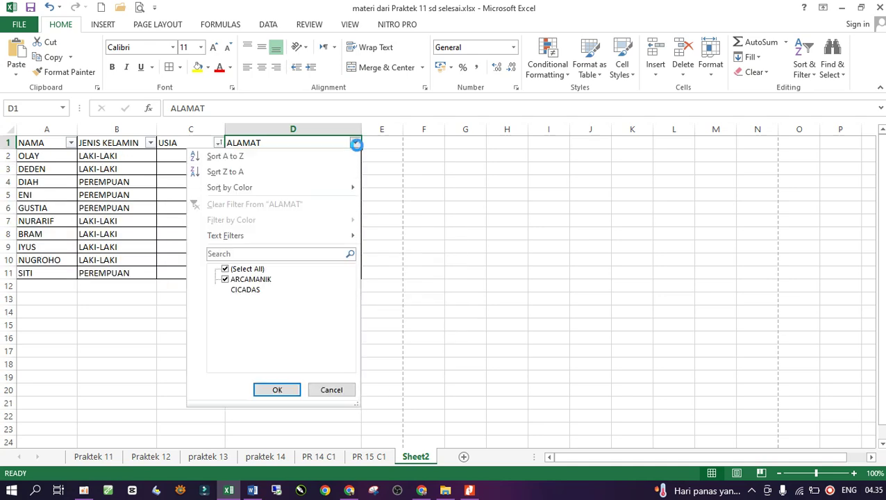
{"action": "mouse_move", "coordinate": [300, 237]}
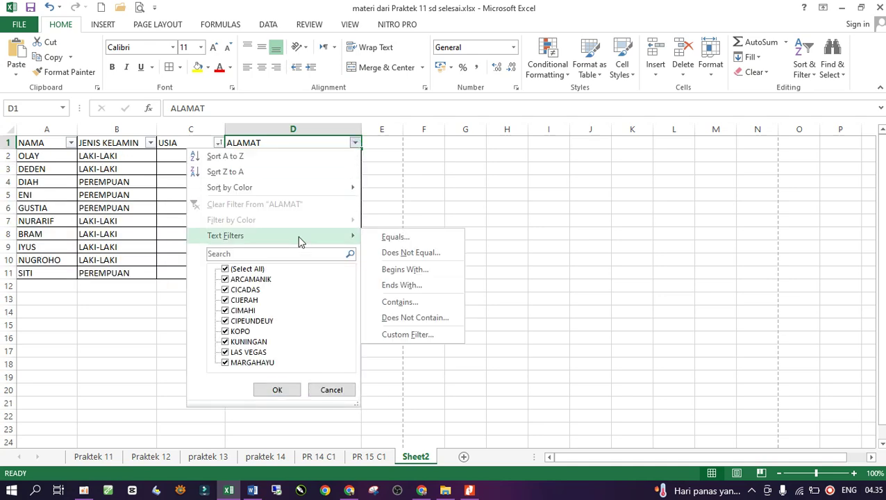
{"action": "left_click", "coordinate": [412, 335]}
{"action": "left_click", "coordinate": [463, 350]}
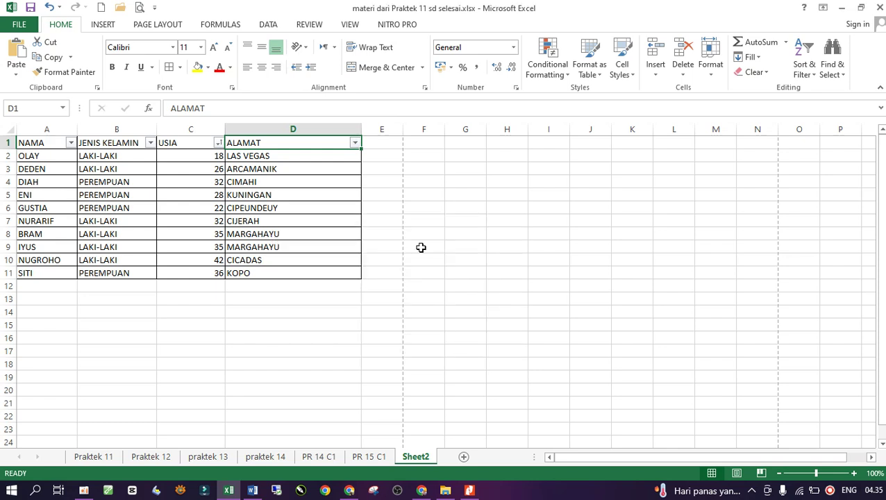
Step: Filter the ALAMAT column for addresses that contain "MA", and clear the filter to show all rows
{"action": "left_click", "coordinate": [356, 144]}
{"action": "mouse_move", "coordinate": [300, 237]}
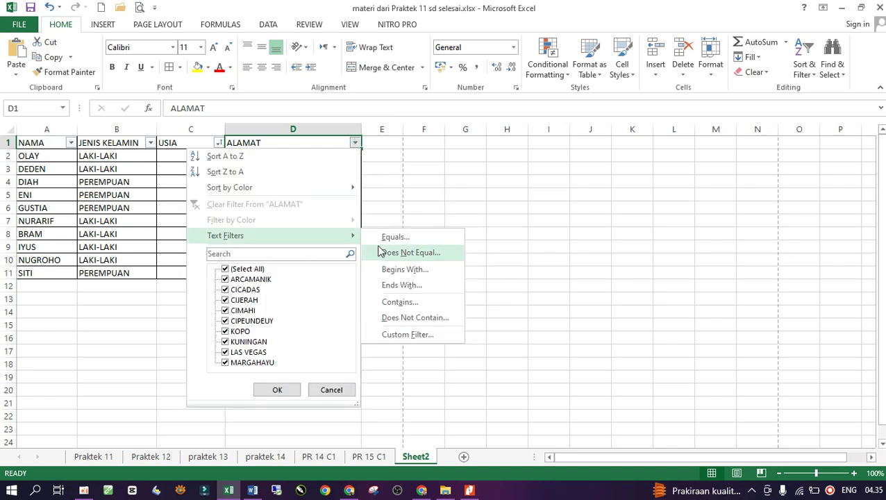
{"action": "left_click", "coordinate": [410, 303]}
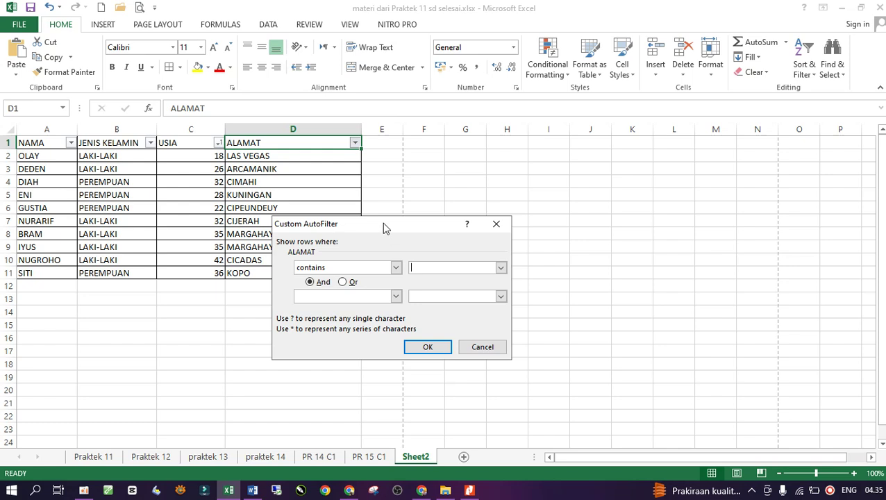
{"action": "left_click_drag", "start_coordinate": [385, 229], "coordinate": [514, 193]}
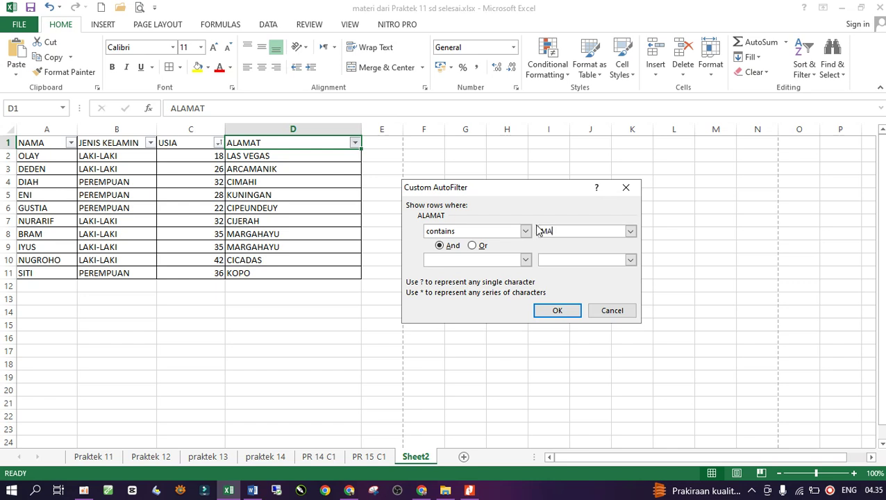
{"action": "left_click", "coordinate": [557, 310]}
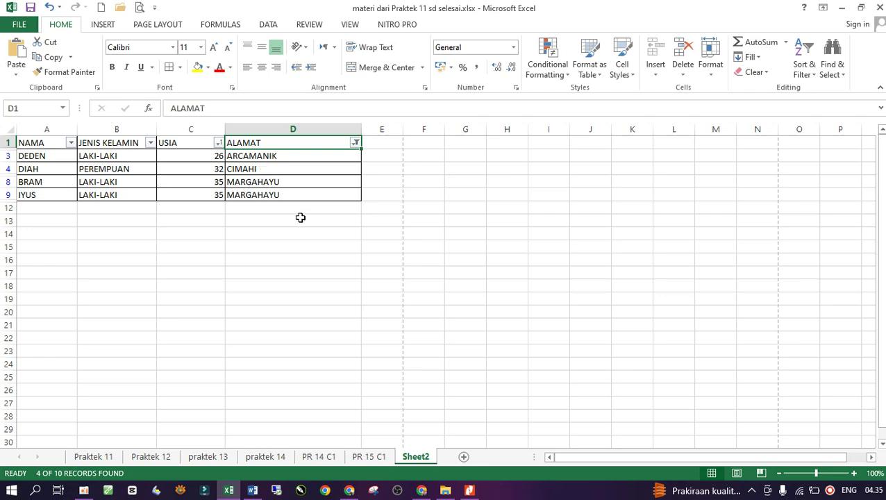
{"action": "left_click", "coordinate": [355, 142]}
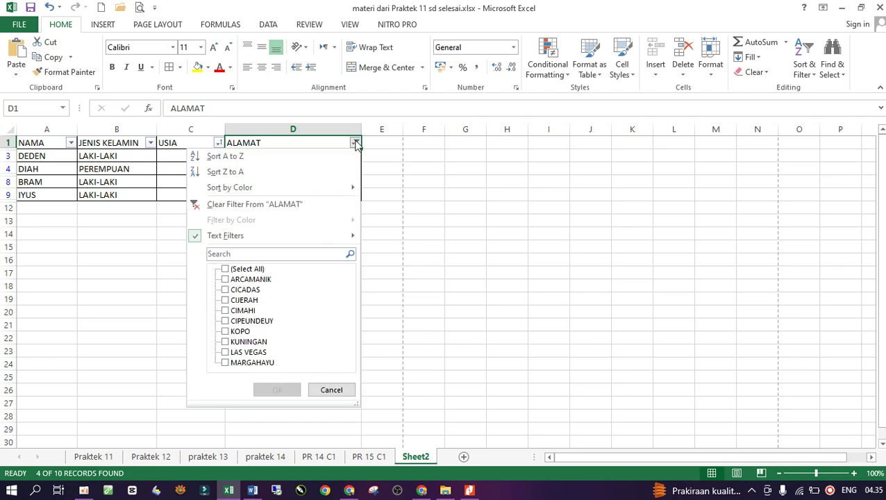
{"action": "mouse_move", "coordinate": [232, 240]}
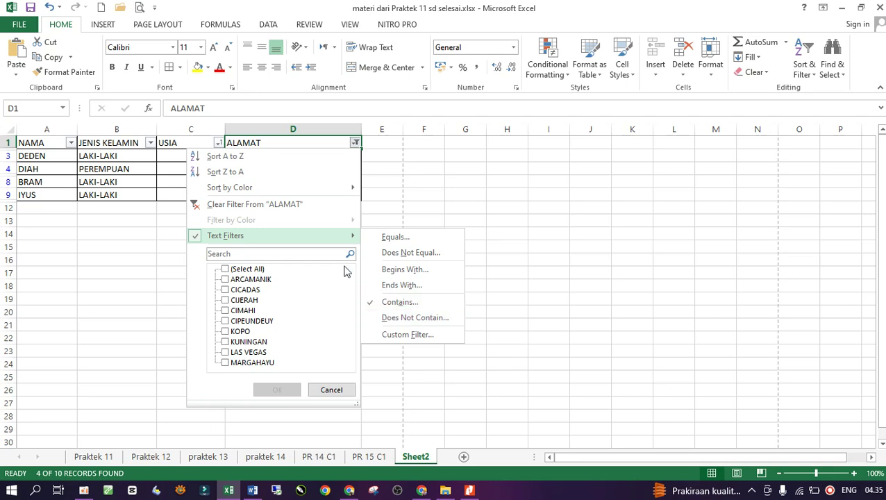
{"action": "left_click", "coordinate": [309, 205]}
{"action": "left_click", "coordinate": [430, 302]}
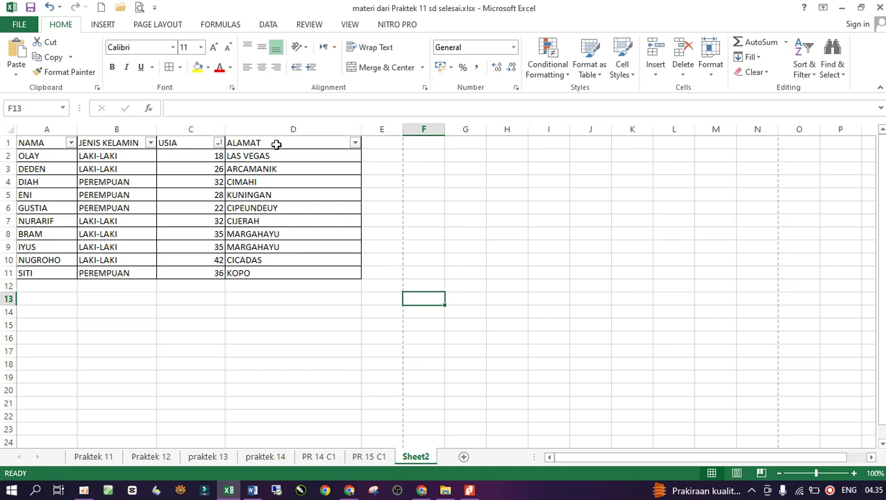
Step: Turn off filtering for the table's header row, A1 to D1
{"action": "left_click_drag", "start_coordinate": [281, 143], "coordinate": [37, 141]}
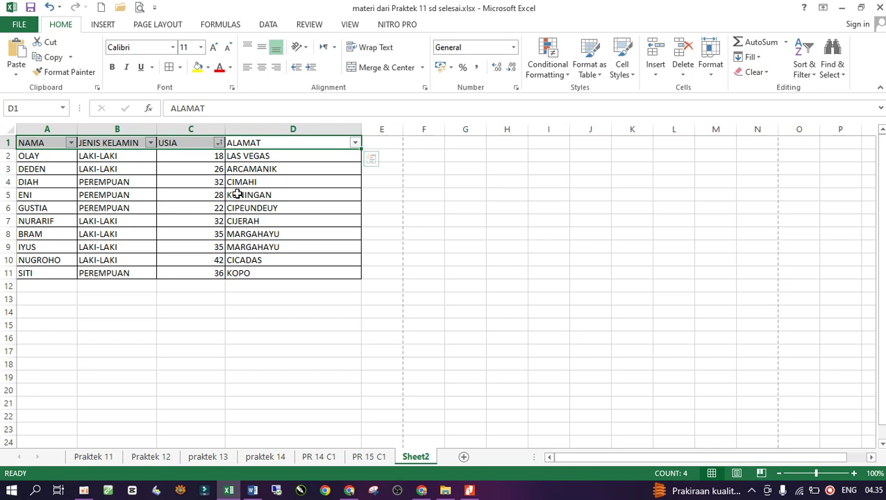
{"action": "left_click", "coordinate": [811, 72]}
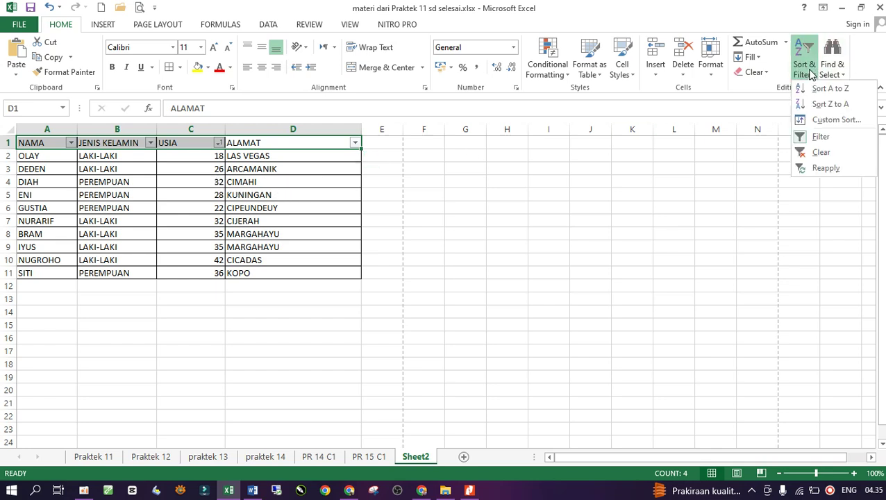
{"action": "left_click", "coordinate": [821, 138]}
{"action": "left_click", "coordinate": [465, 208]}
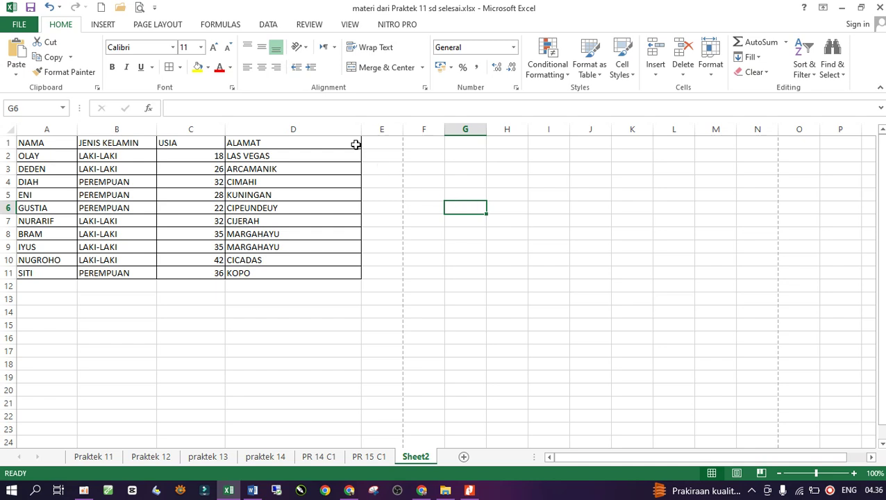
Step: Rename the current worksheet, Sheet2, as "PR 15C2"
{"action": "left_click", "coordinate": [314, 328]}
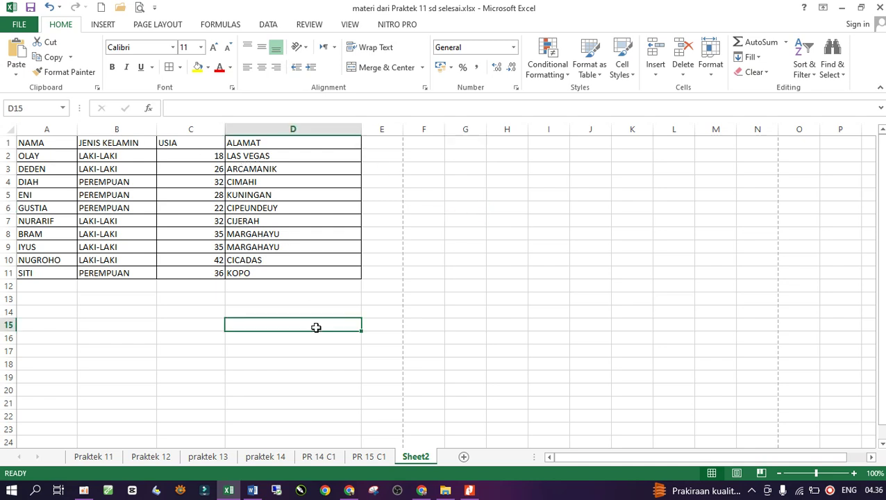
{"action": "right_click", "coordinate": [415, 457]}
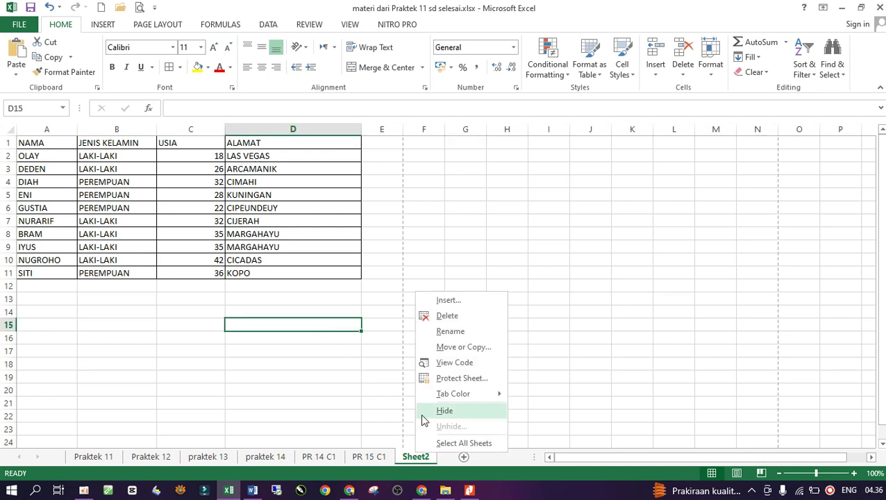
{"action": "left_click", "coordinate": [448, 332]}
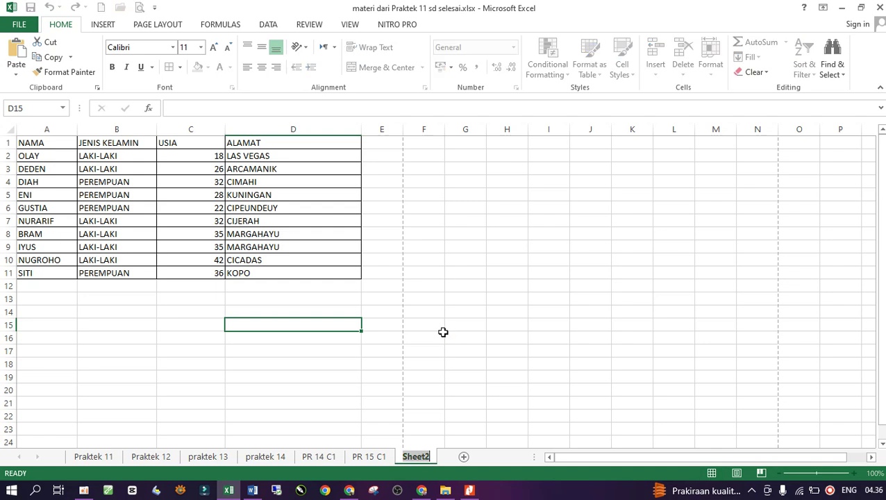
{"action": "type", "text": "PR 15"}
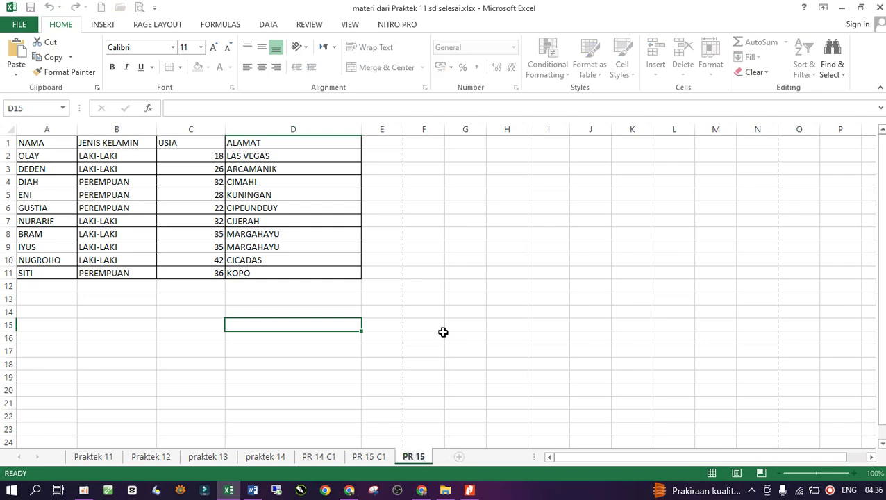
{"action": "type", "text": "C2"}
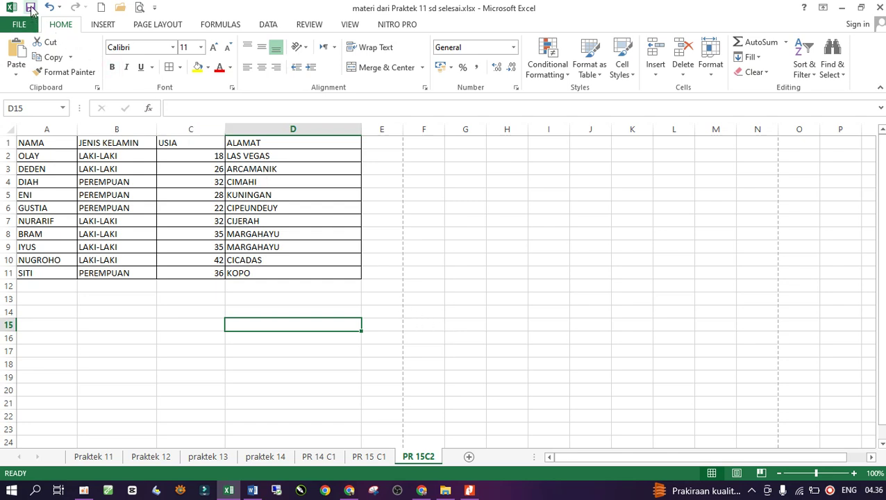
Step: Save the workbook under its existing file name
{"action": "left_click", "coordinate": [31, 10]}
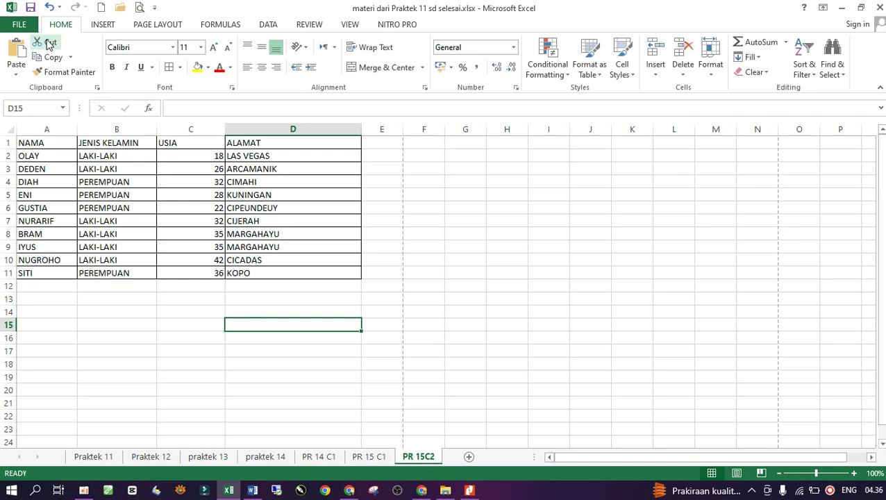
{"action": "left_click", "coordinate": [21, 24]}
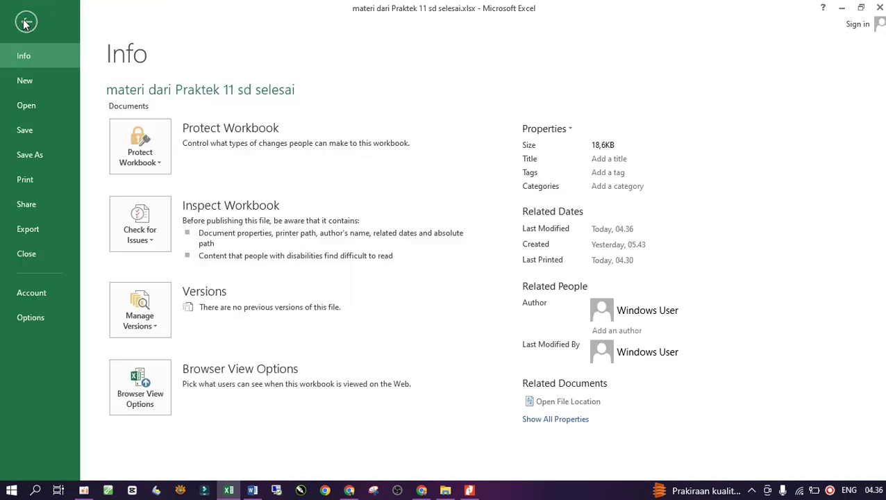
{"action": "left_click", "coordinate": [35, 132]}
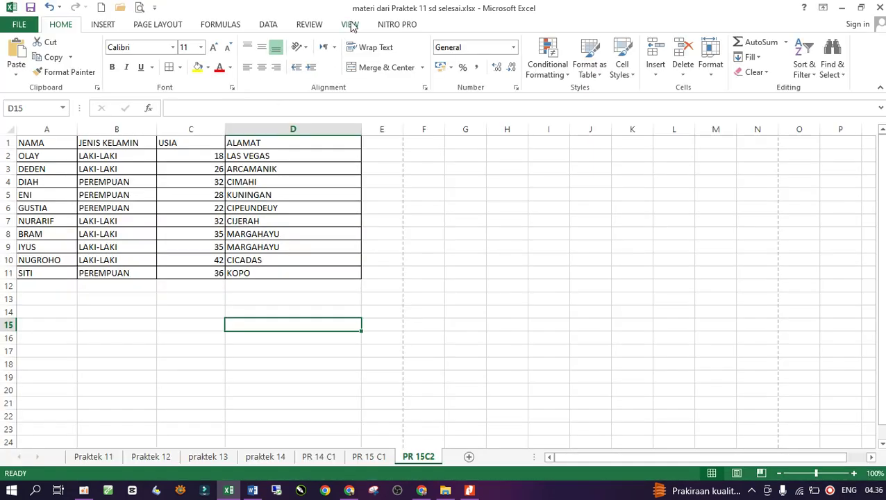